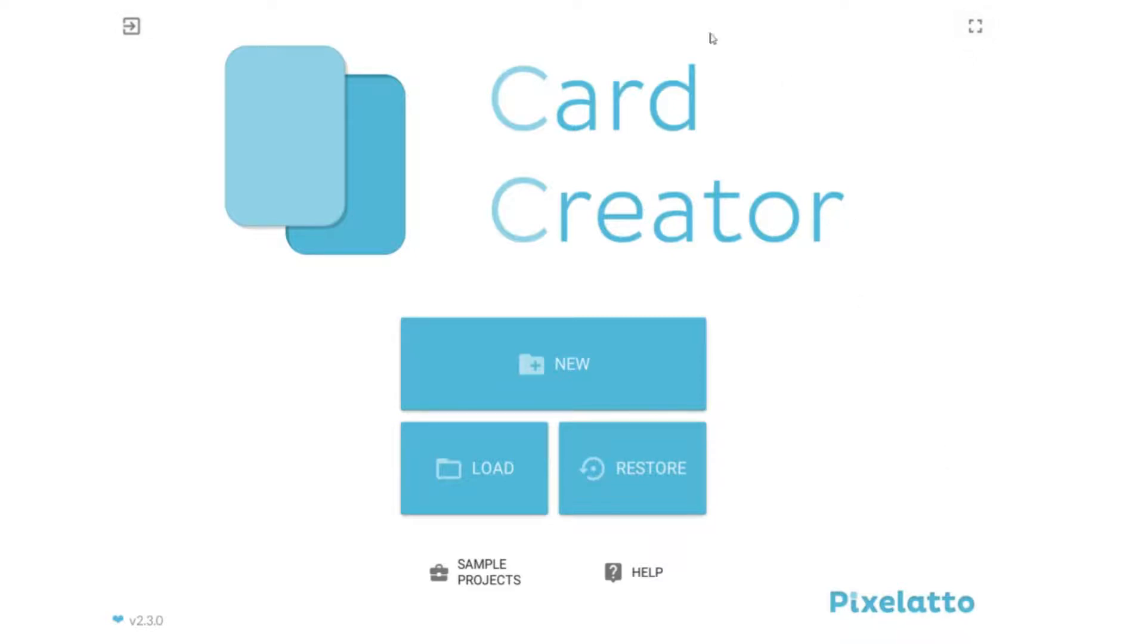
Start a new project and add a card set that uses a newly created blueprint
click(648, 390)
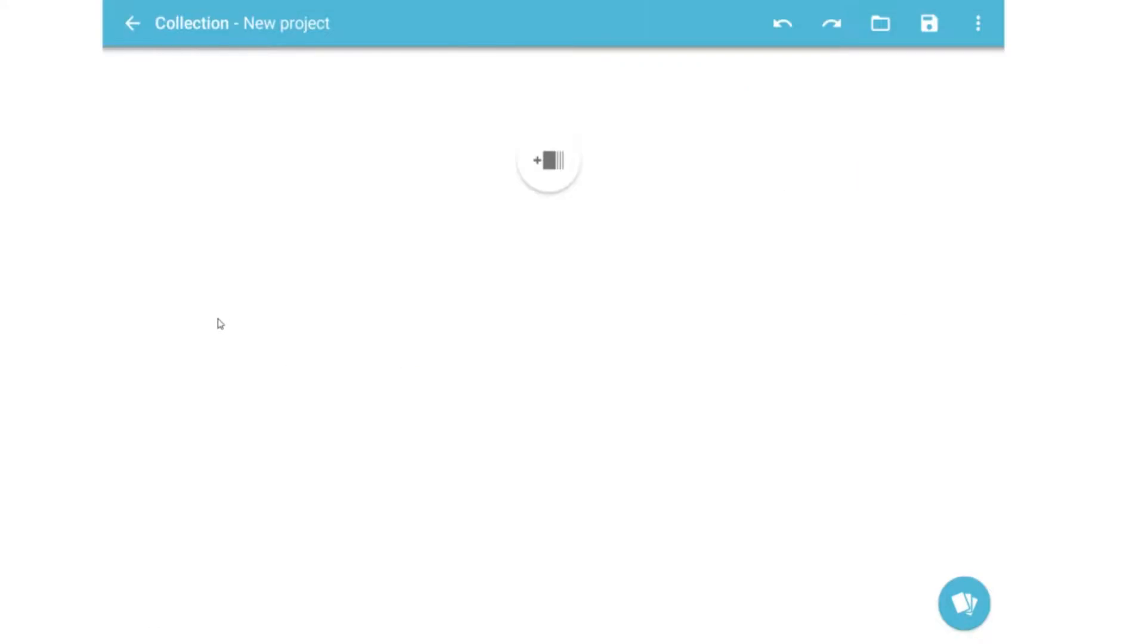
click(520, 180)
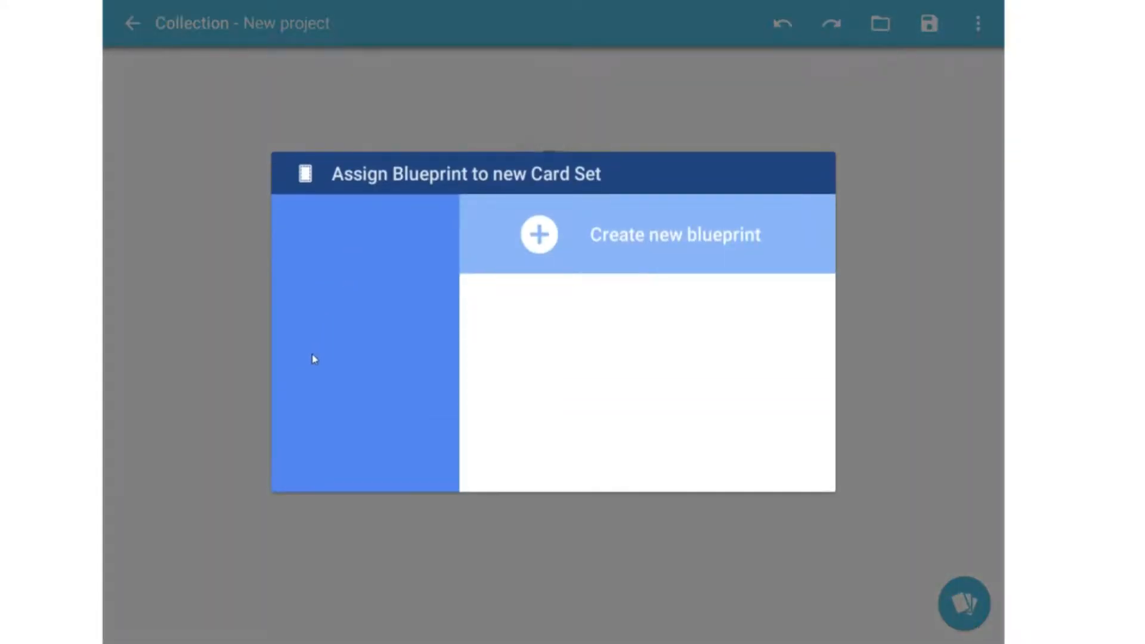
click(639, 259)
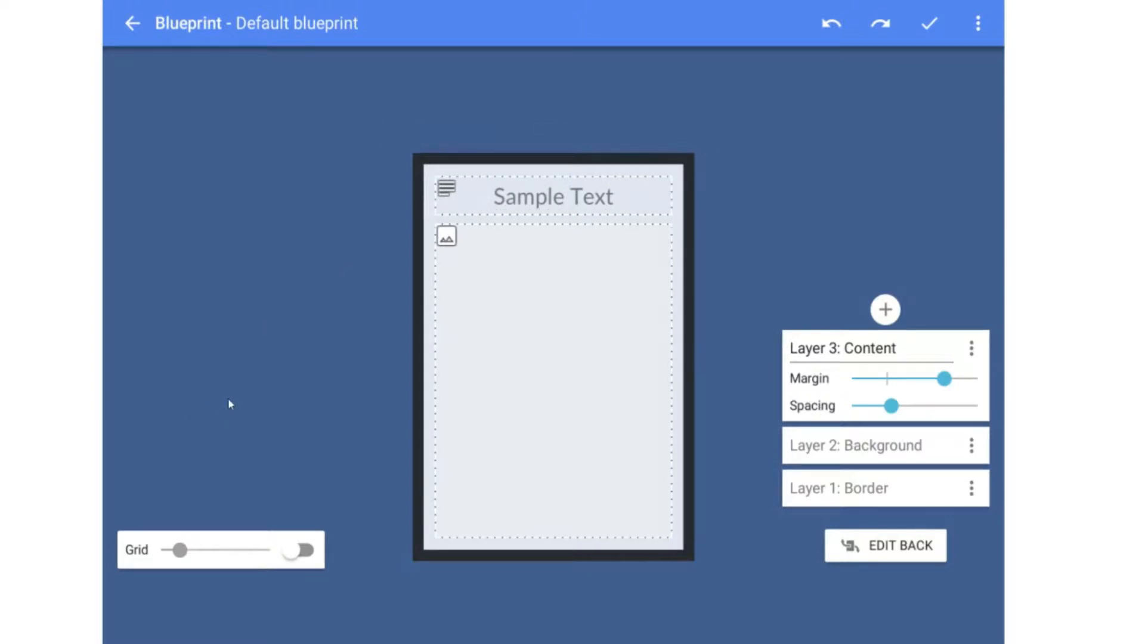
Preview the blueprint's grid overlay, look at the card's back side and return to the front
click(309, 550)
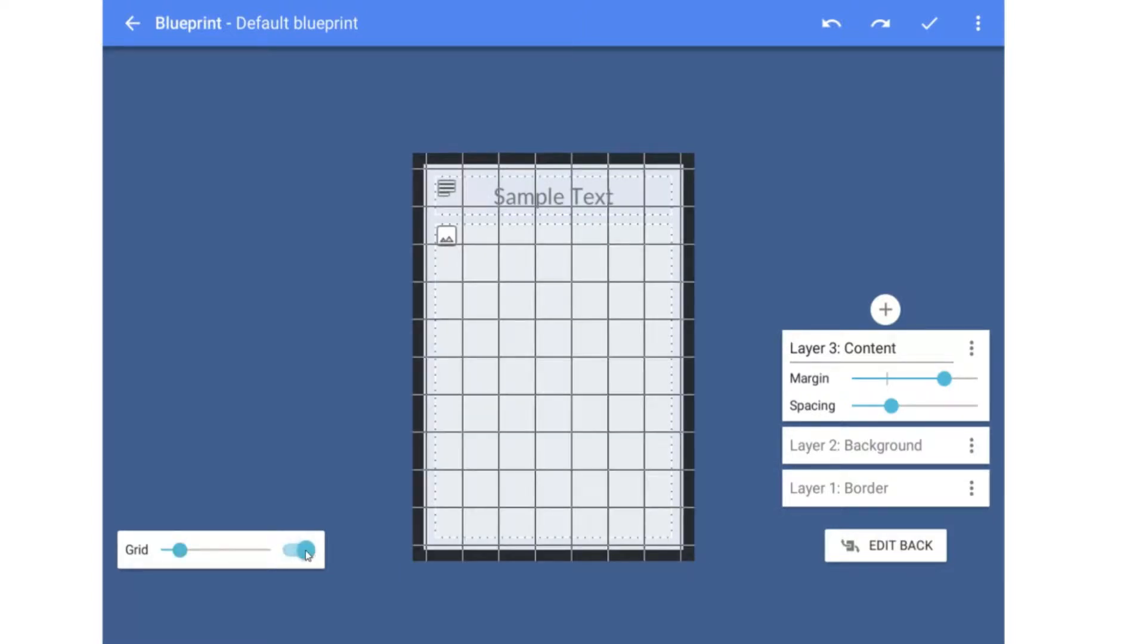
click(306, 552)
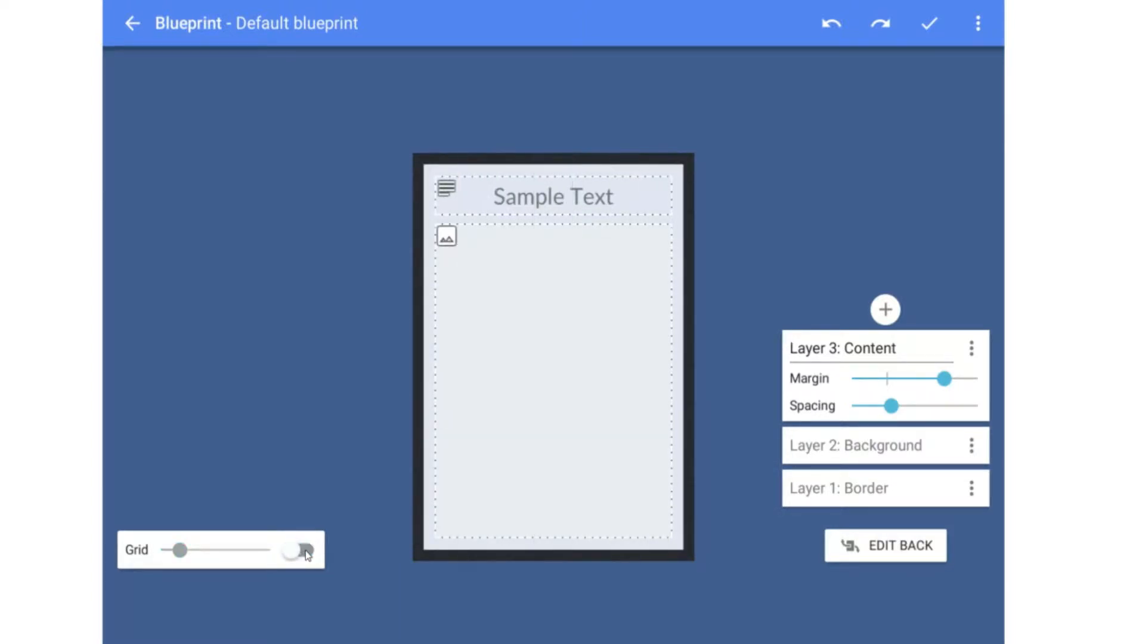
click(878, 543)
click(877, 551)
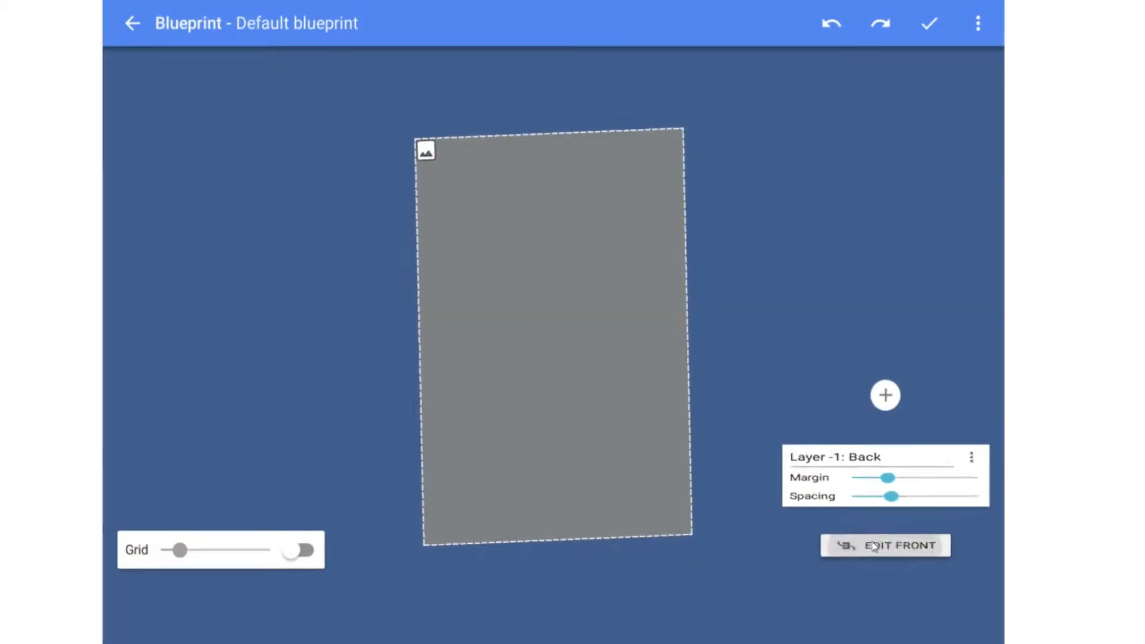
click(979, 24)
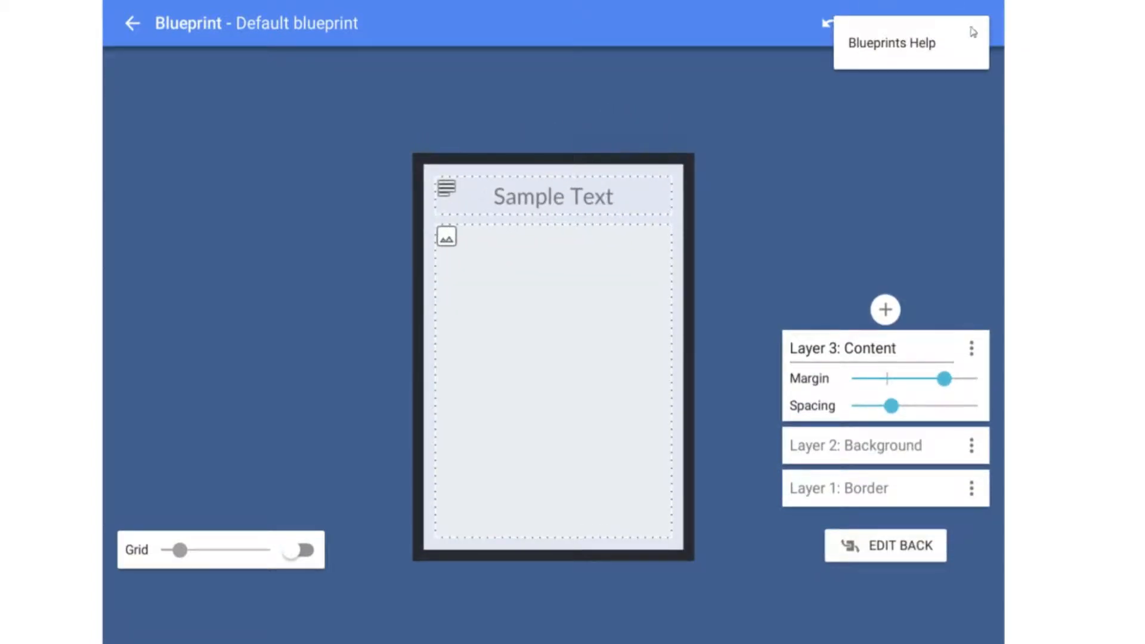
click(897, 335)
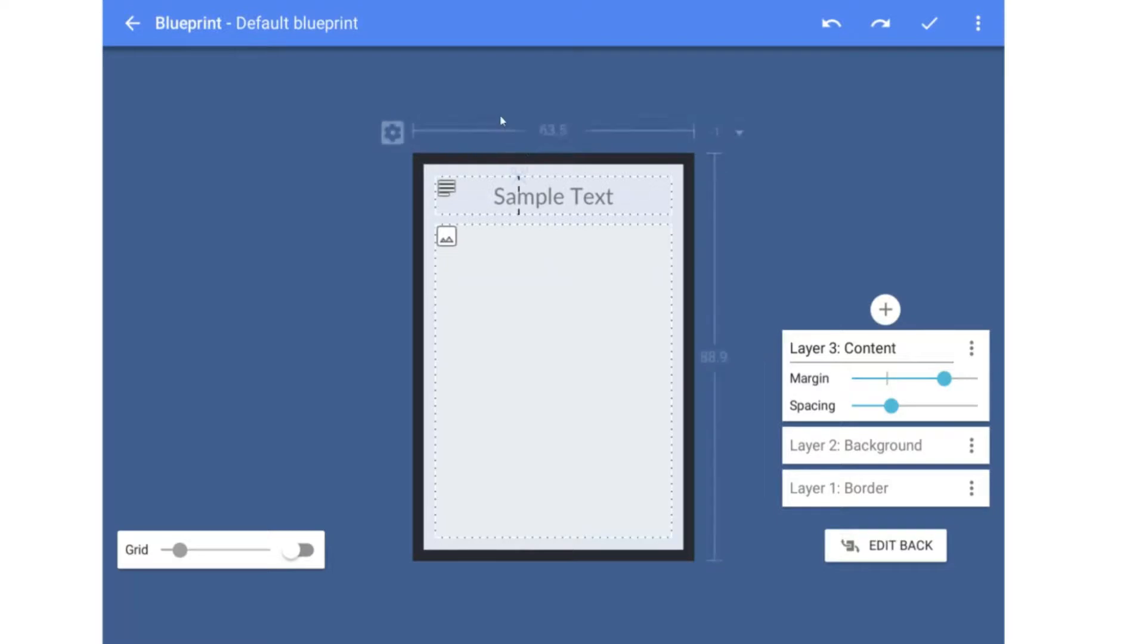
Swap the card's width and height to landscape orientation and swap them back to portrait
click(735, 132)
click(829, 153)
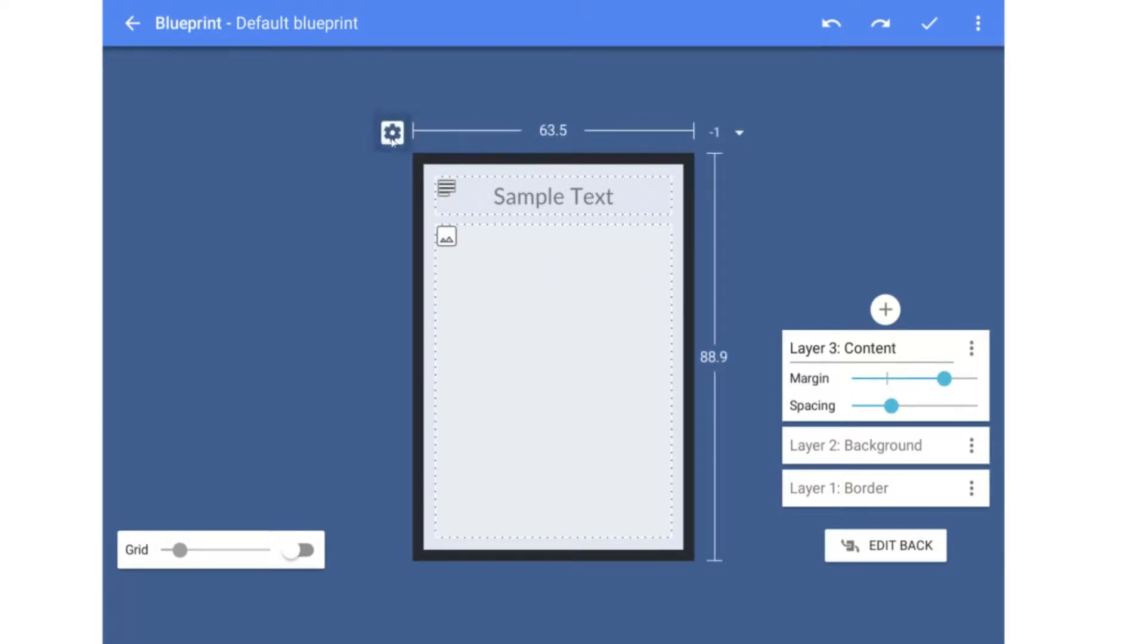
click(392, 133)
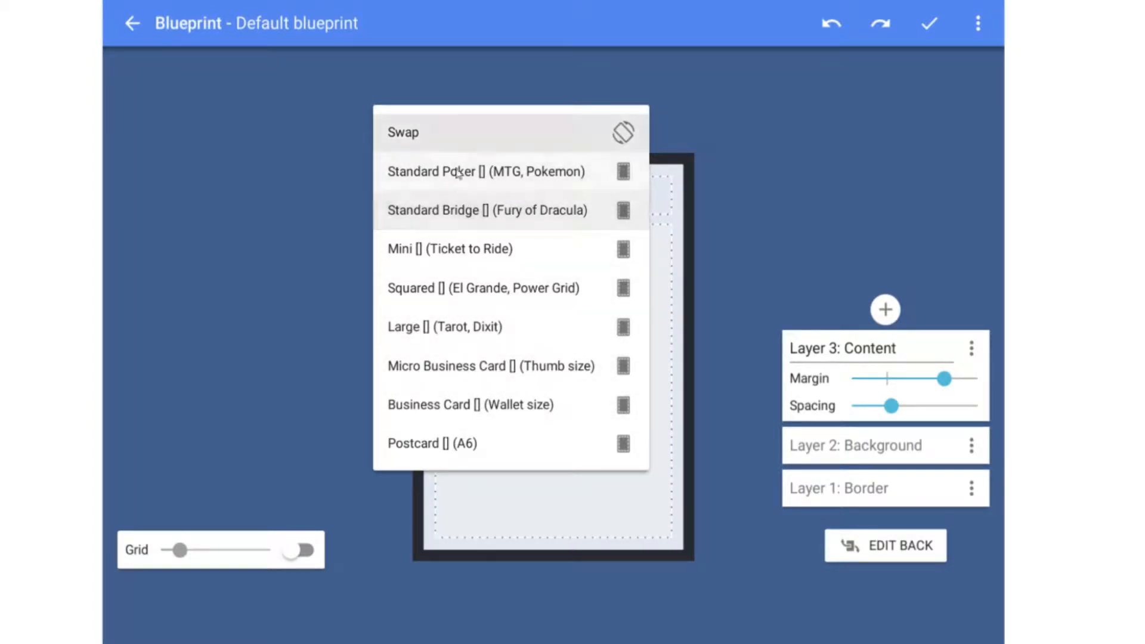
click(622, 148)
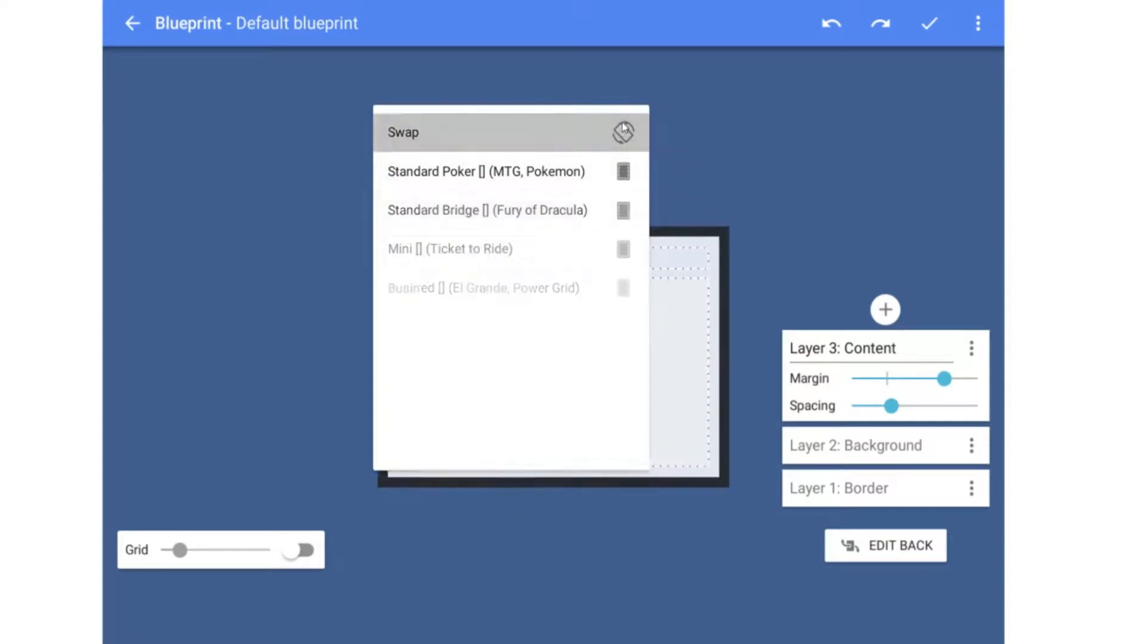
click(363, 206)
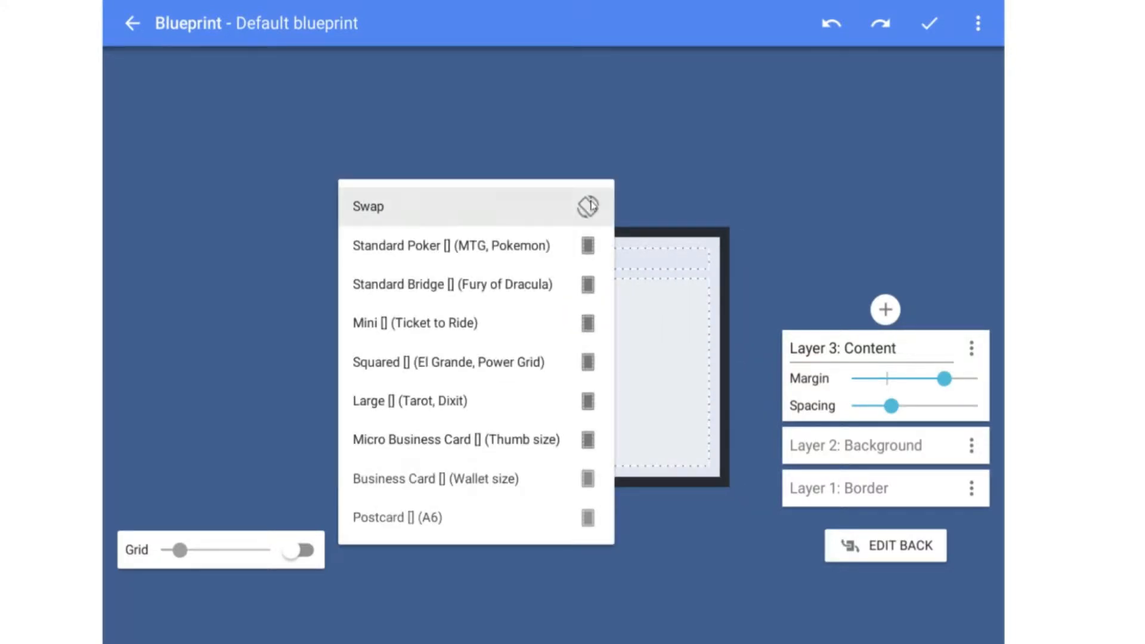
click(587, 206)
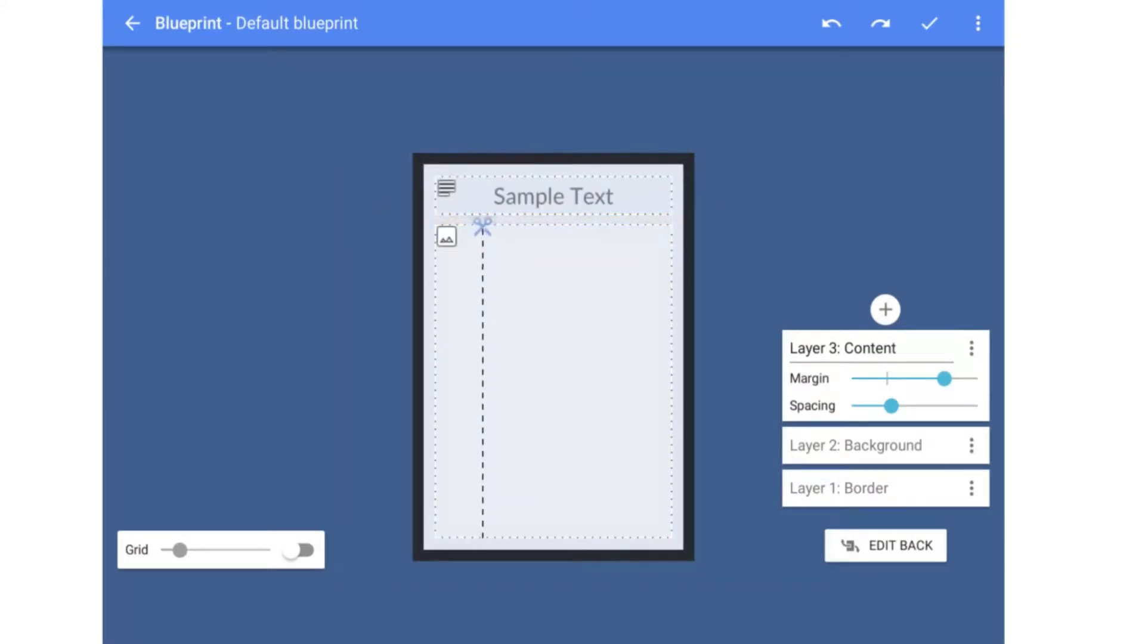
Assign the cartoon portrait image file from disk to the large image field of the Content layer
click(504, 260)
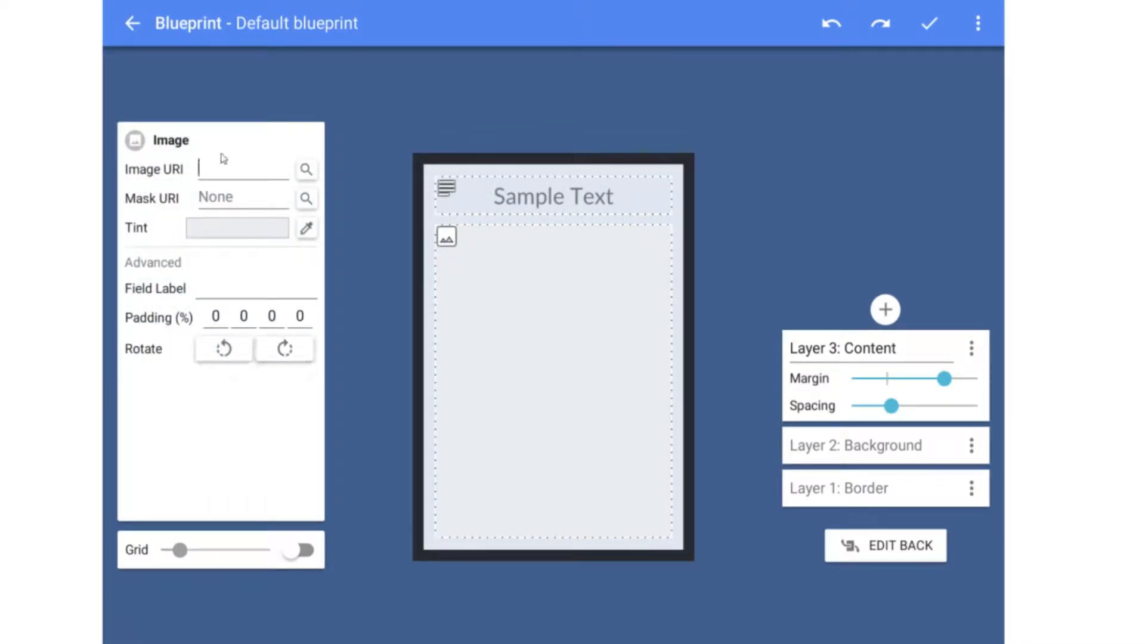
click(306, 169)
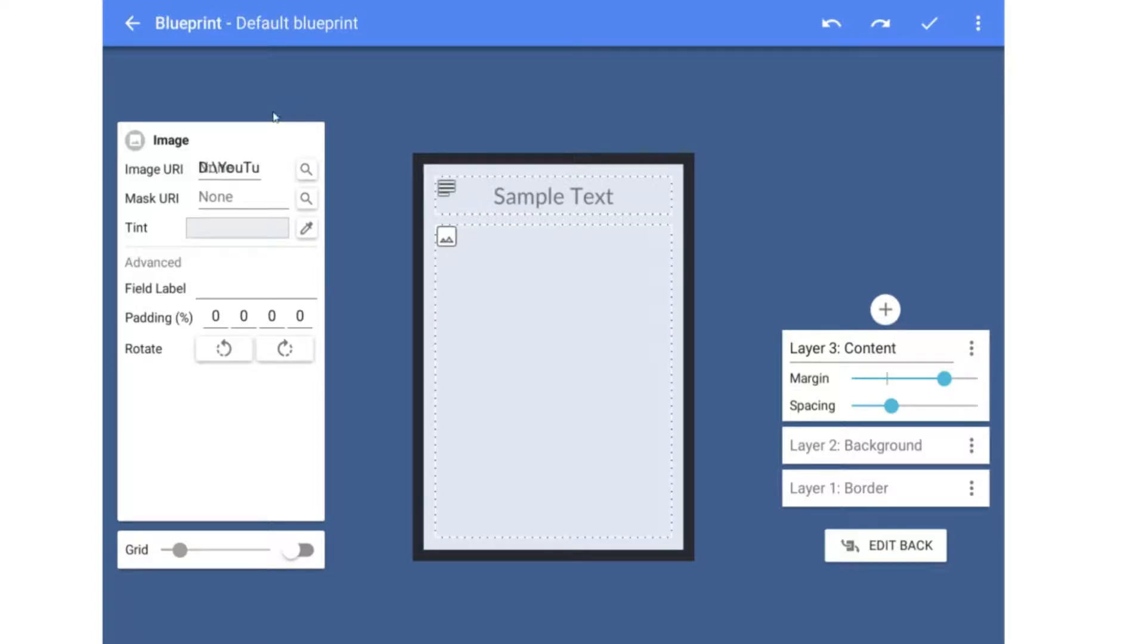
click(342, 206)
click(474, 252)
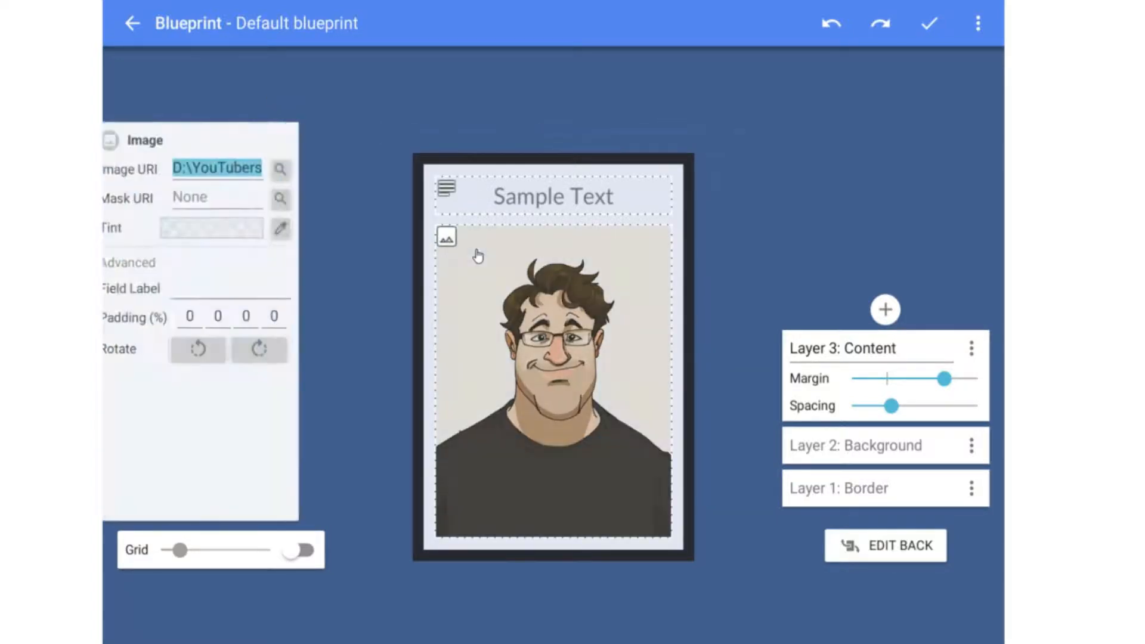
Rotate the portrait image counterclockwise repeatedly through its orientations, leaving it sideways
click(238, 358)
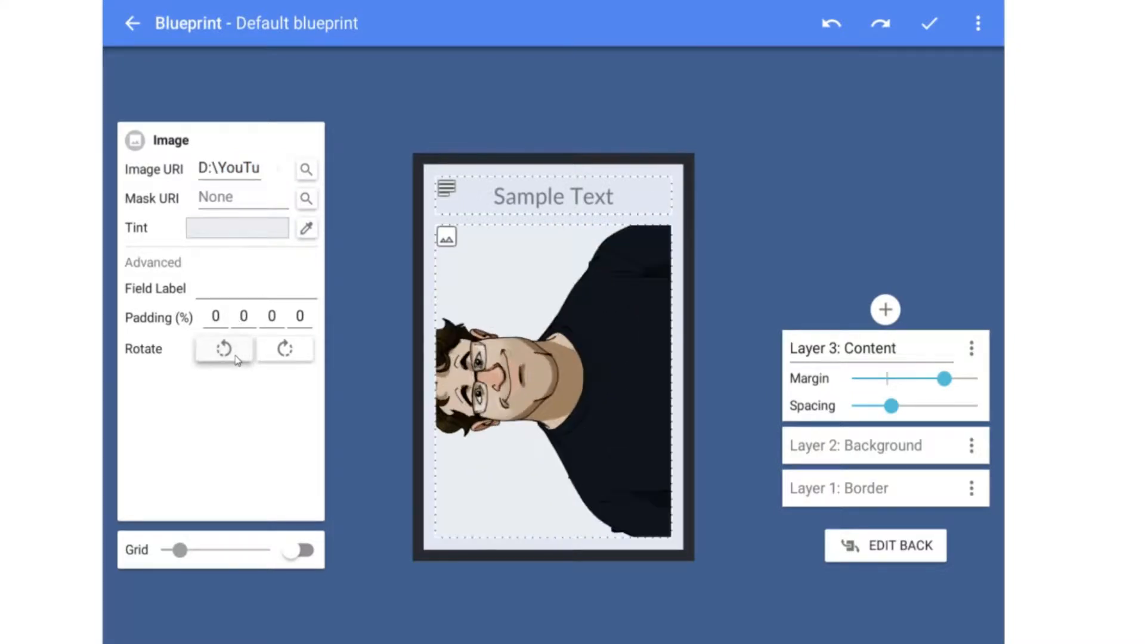
click(237, 359)
click(237, 359)
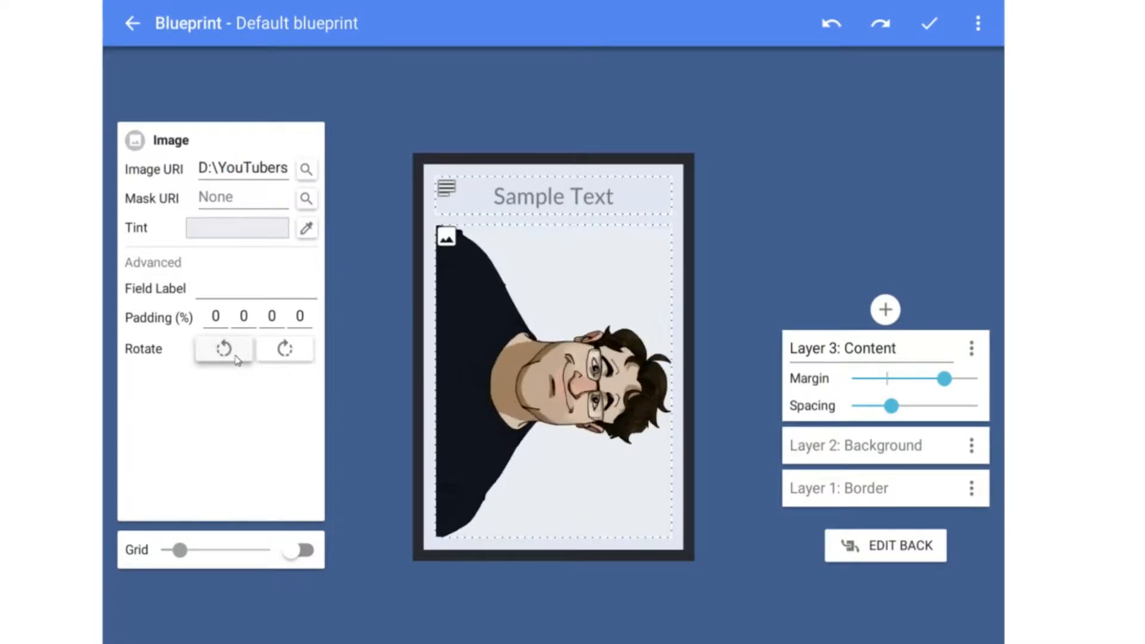
click(238, 358)
click(237, 358)
click(237, 358)
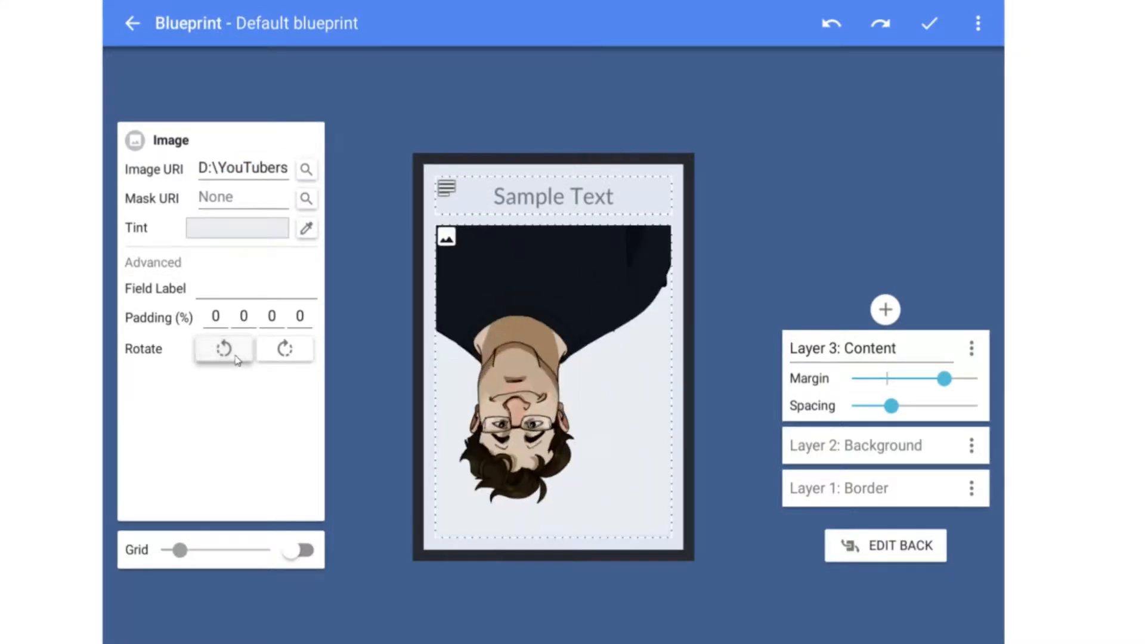
click(237, 359)
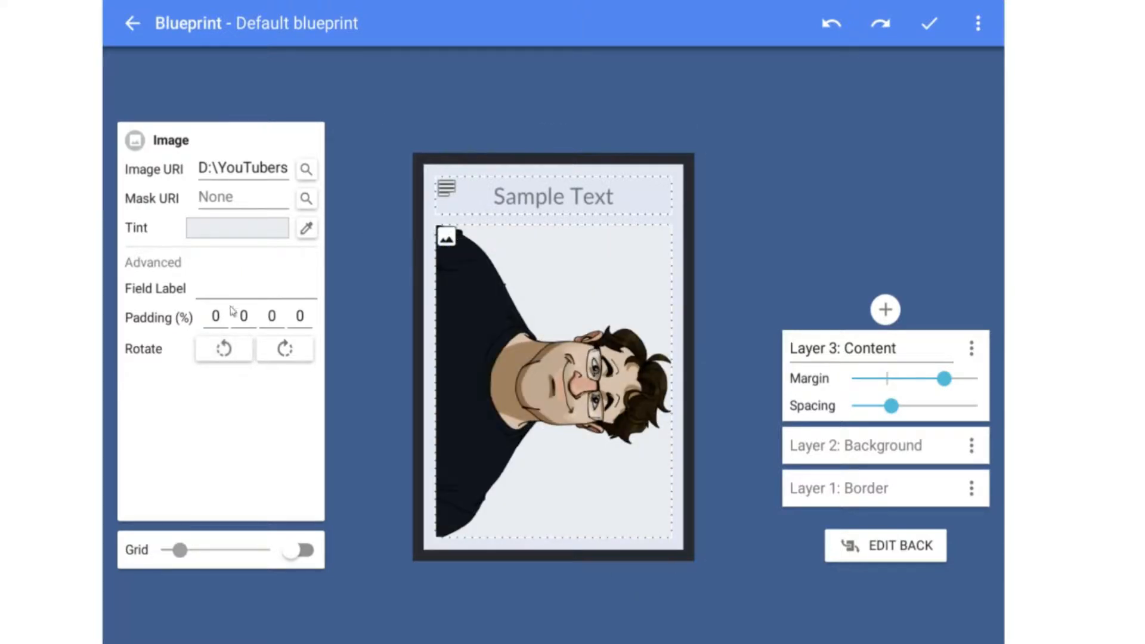
Set the portrait image's padding to 10 percent on all four sides and rotate the image upright
text(10)
click(243, 319)
text(10)
click(271, 319)
text(10)
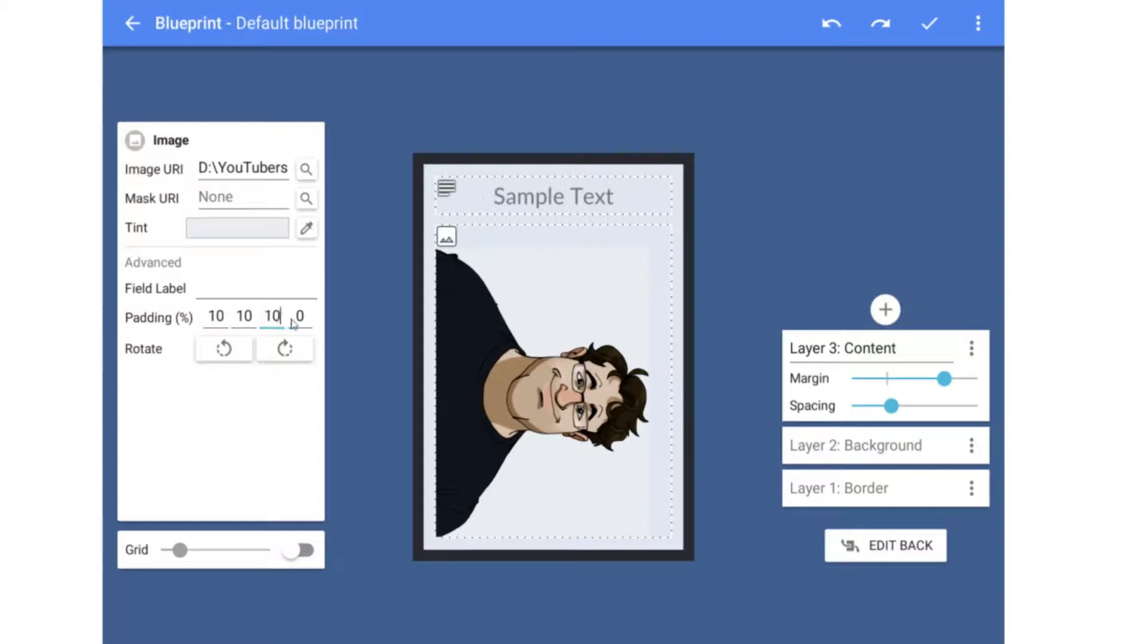
click(300, 318)
text(10)
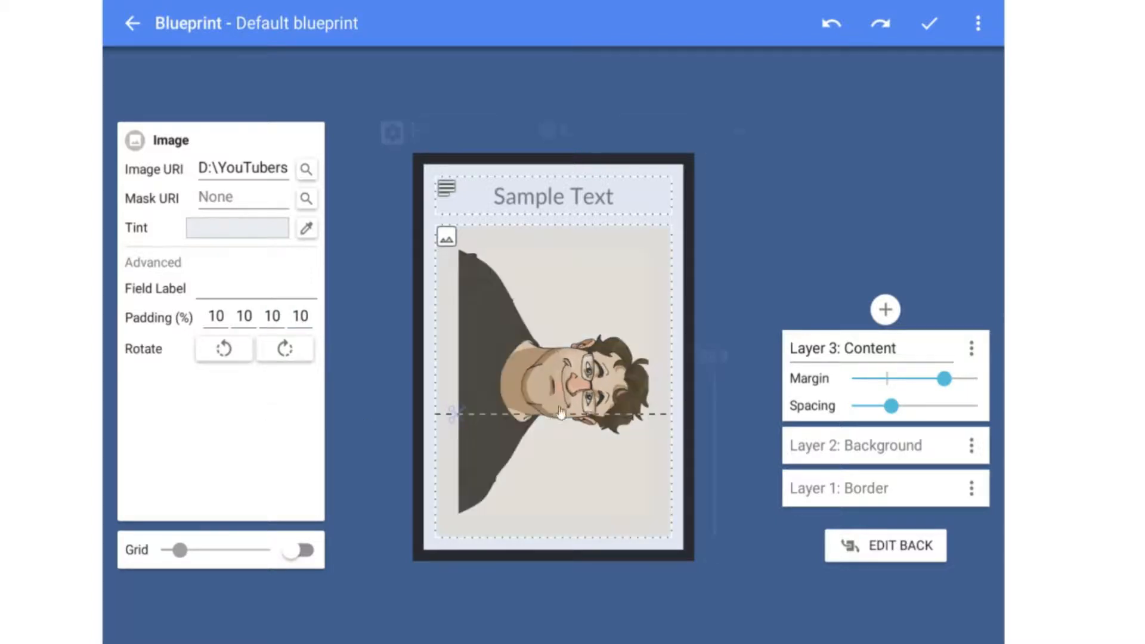
click(220, 350)
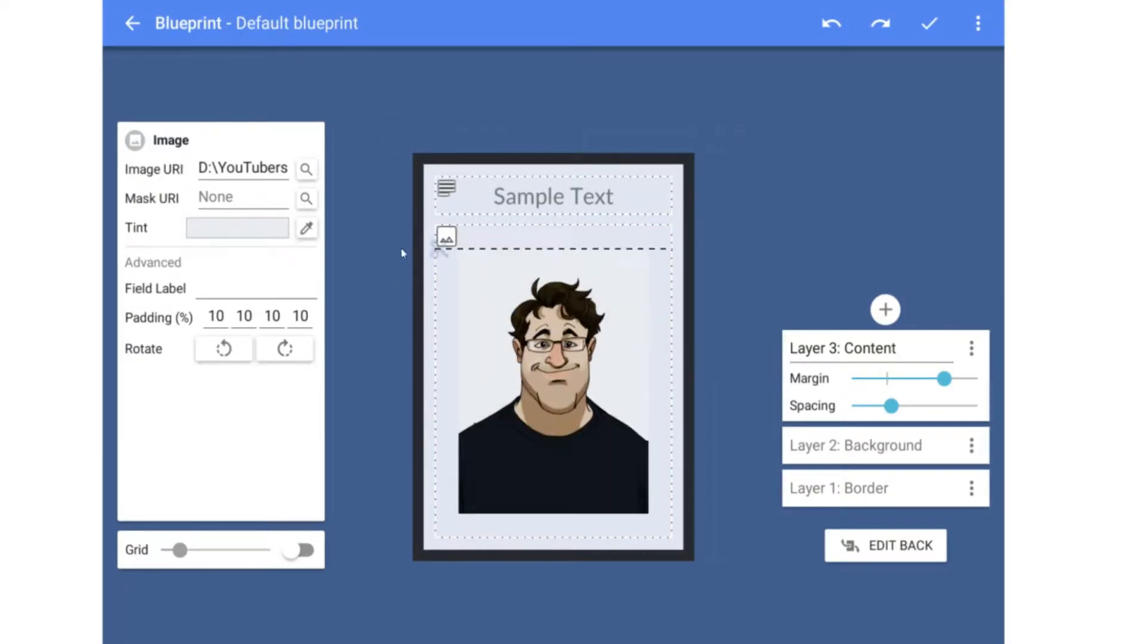
Set the portrait image's tint to pure red, FF0000FF
click(306, 228)
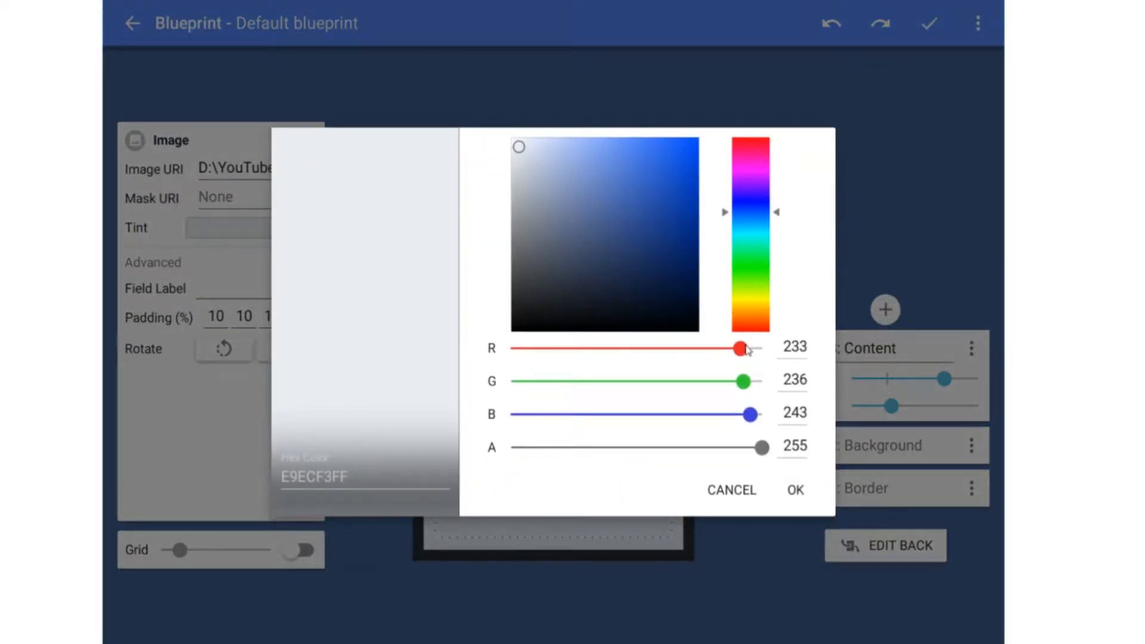
drag(747, 351, 764, 348)
drag(763, 447, 511, 414)
drag(743, 381, 431, 388)
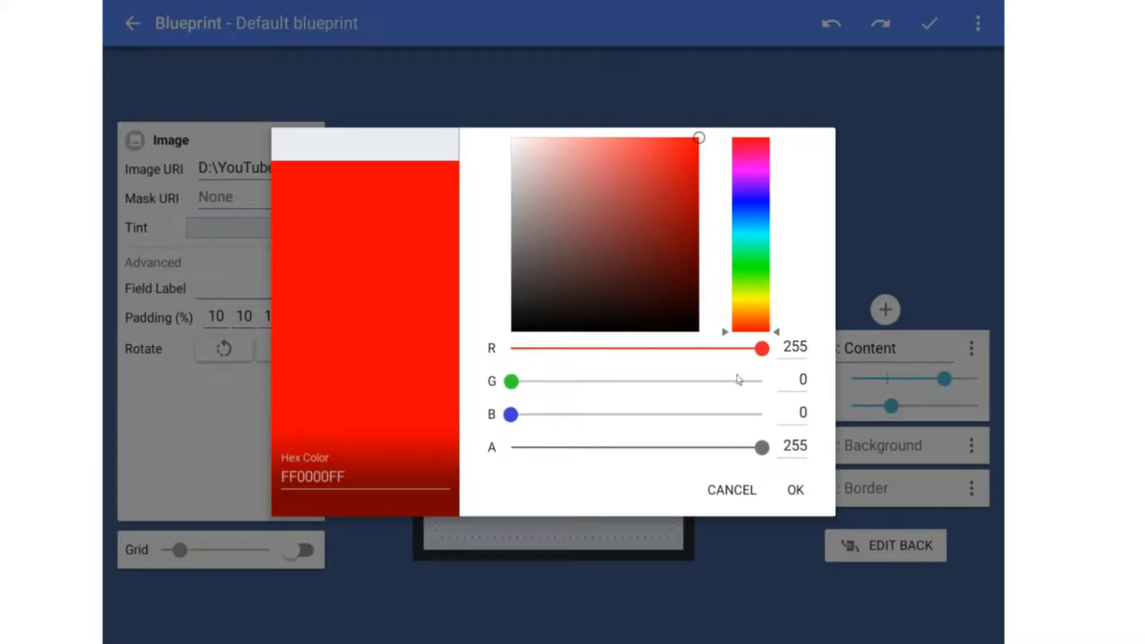
click(796, 490)
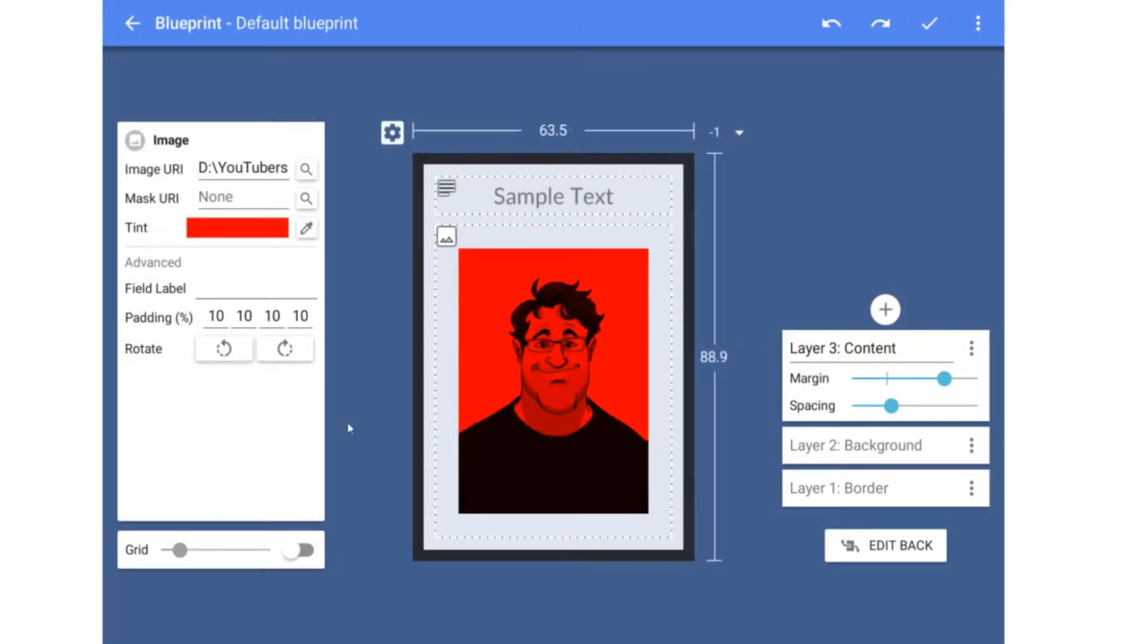
Make the portrait image's tint fully transparent by setting its alpha to 0
click(305, 231)
drag(762, 450, 511, 449)
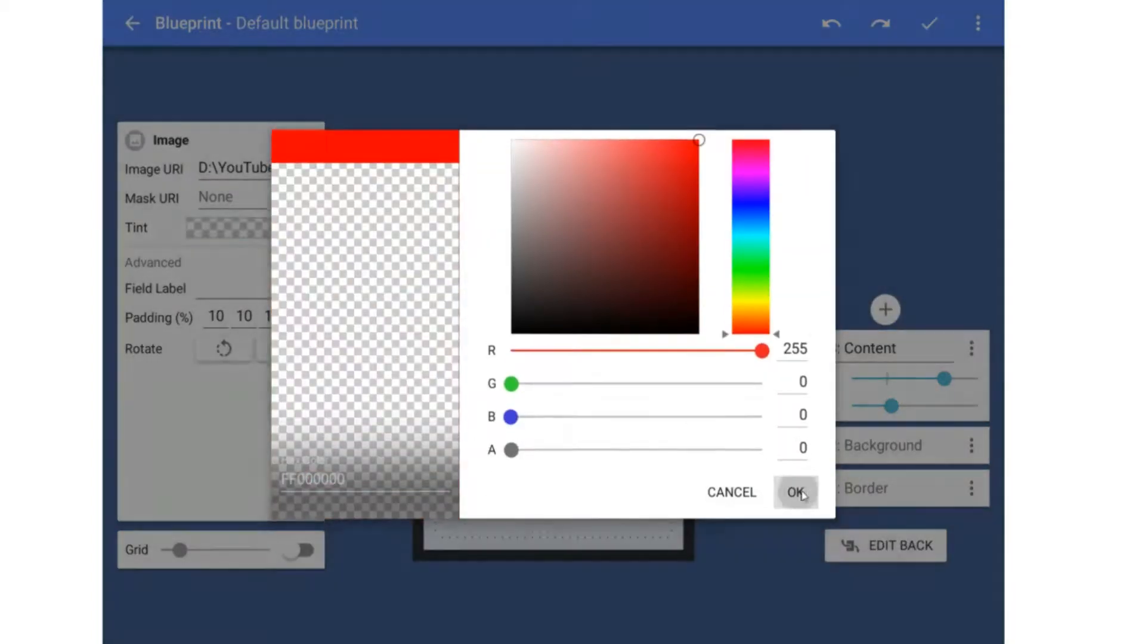
click(798, 493)
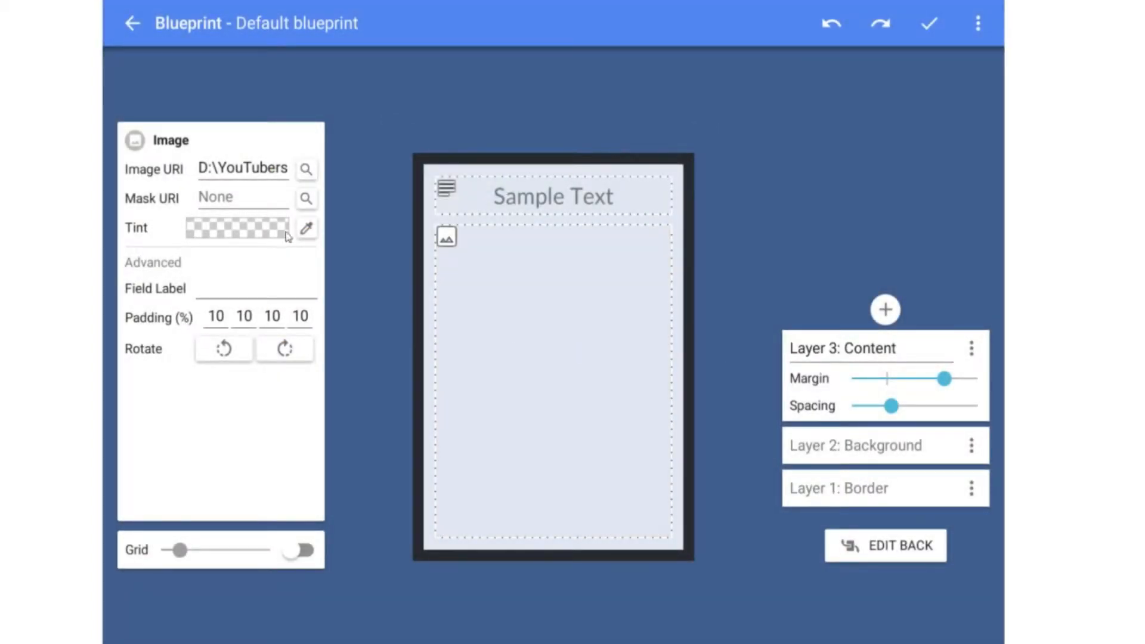
Set the portrait image's tint to opaque white, with the red, green, blue and alpha values at maximum
click(306, 229)
drag(513, 449, 775, 442)
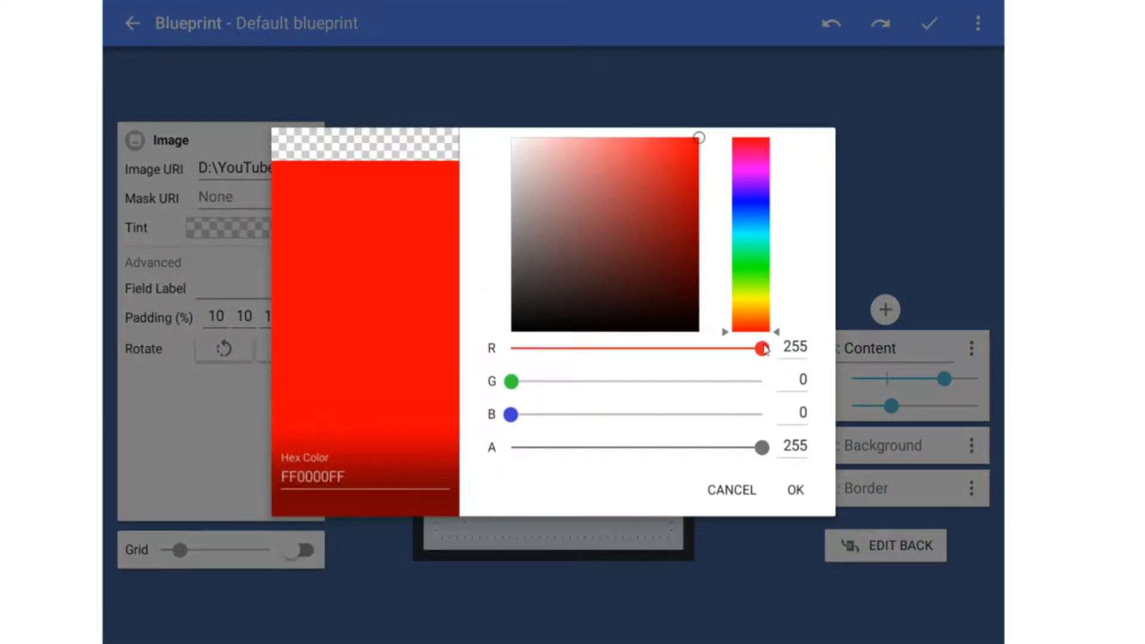
mouse_move(762, 351)
mouse_down()
mouse_move(503, 351)
mouse_move(756, 363)
mouse_move(769, 351)
mouse_up()
drag(511, 381, 801, 401)
drag(510, 414, 761, 413)
click(794, 490)
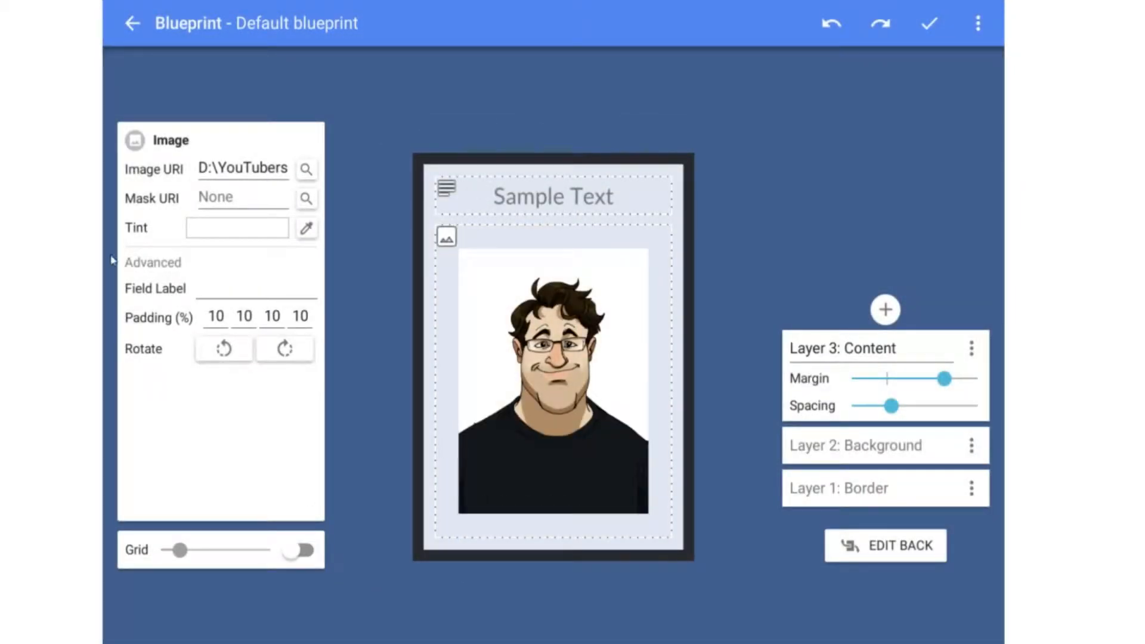
Tint the Background layer's image field green by lowering its red value to 76
click(864, 447)
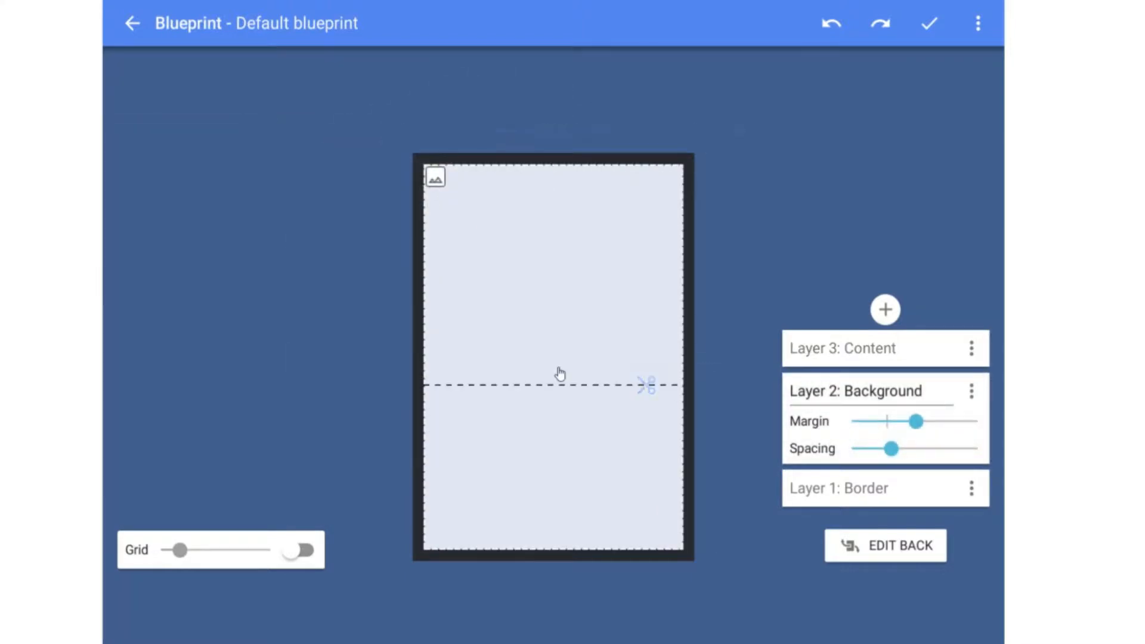
click(306, 227)
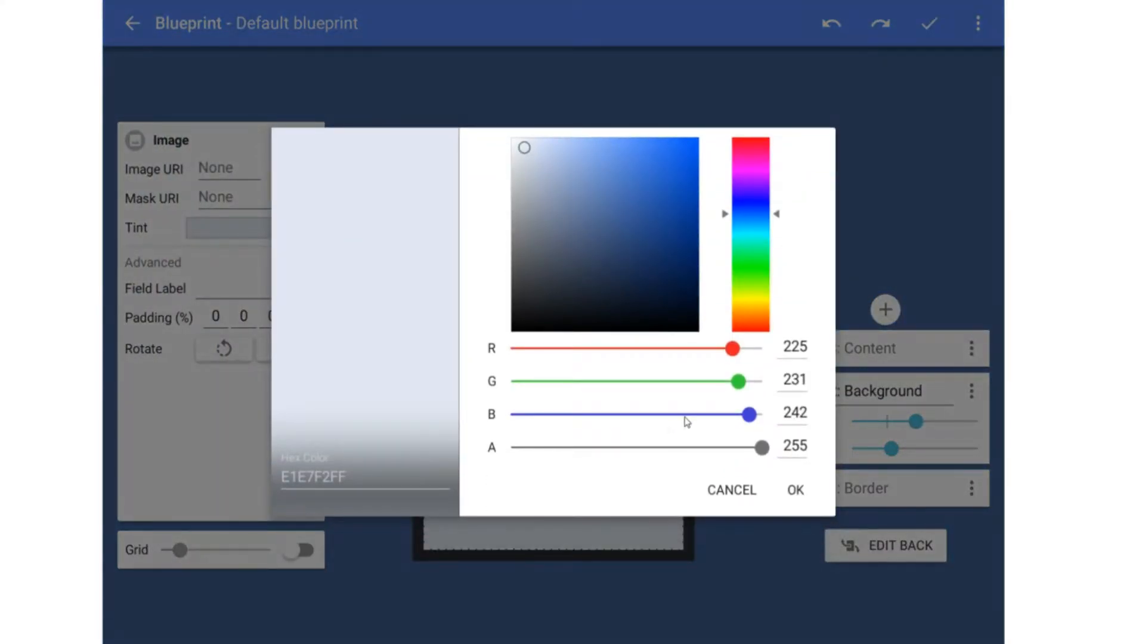
drag(684, 421, 585, 348)
click(795, 489)
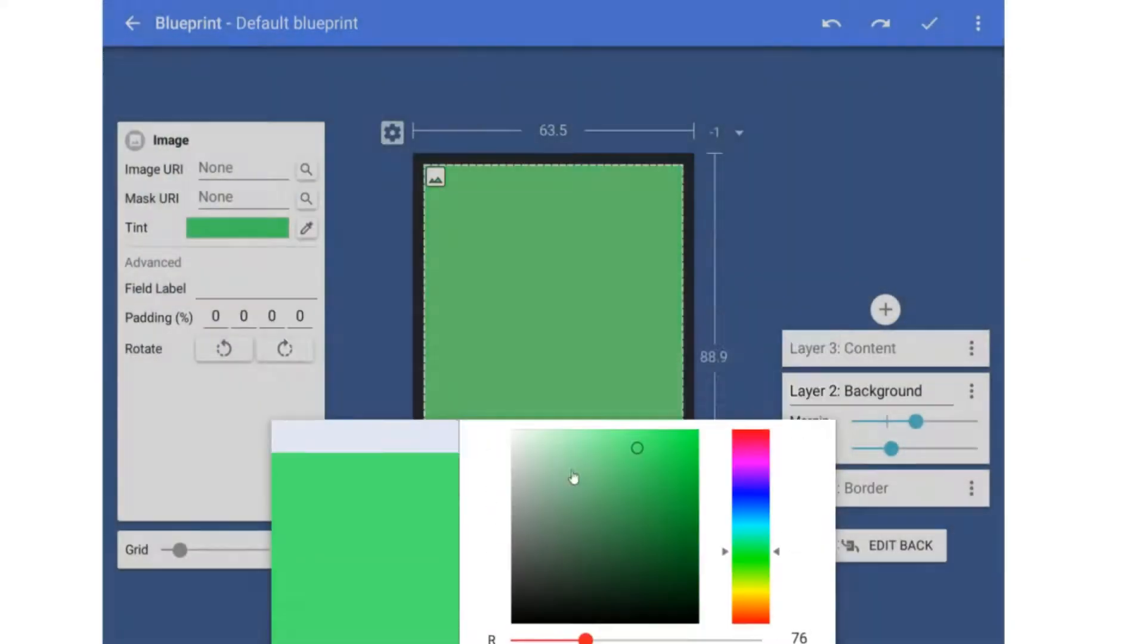
Show the layout grid over the blueprint and widen its spacing, with the Content layer's portrait image selected
click(881, 348)
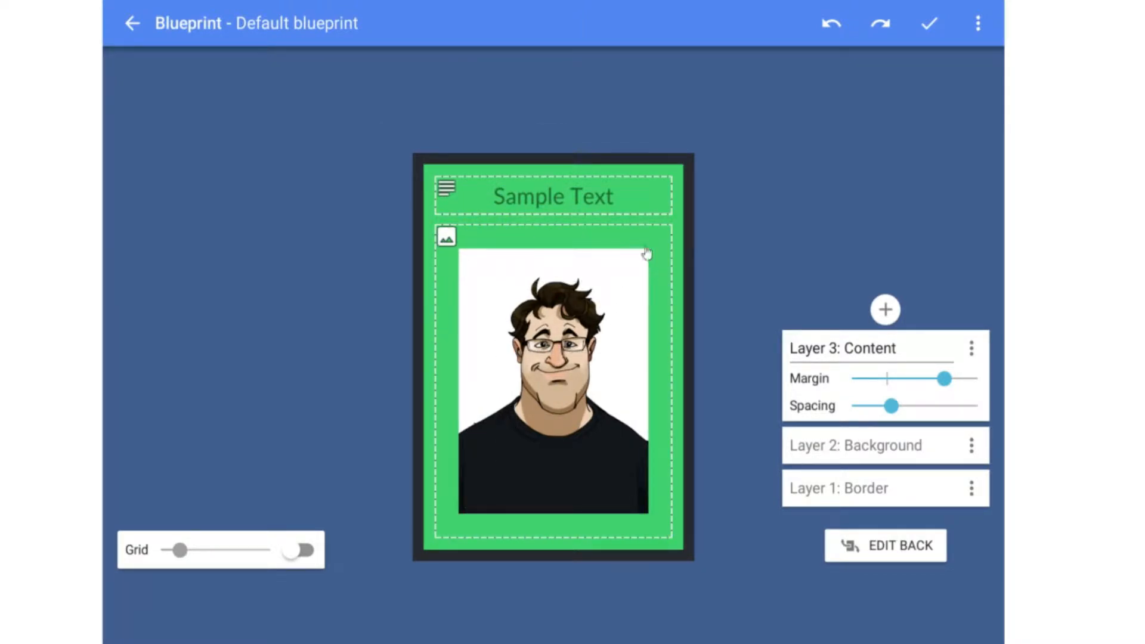
click(581, 526)
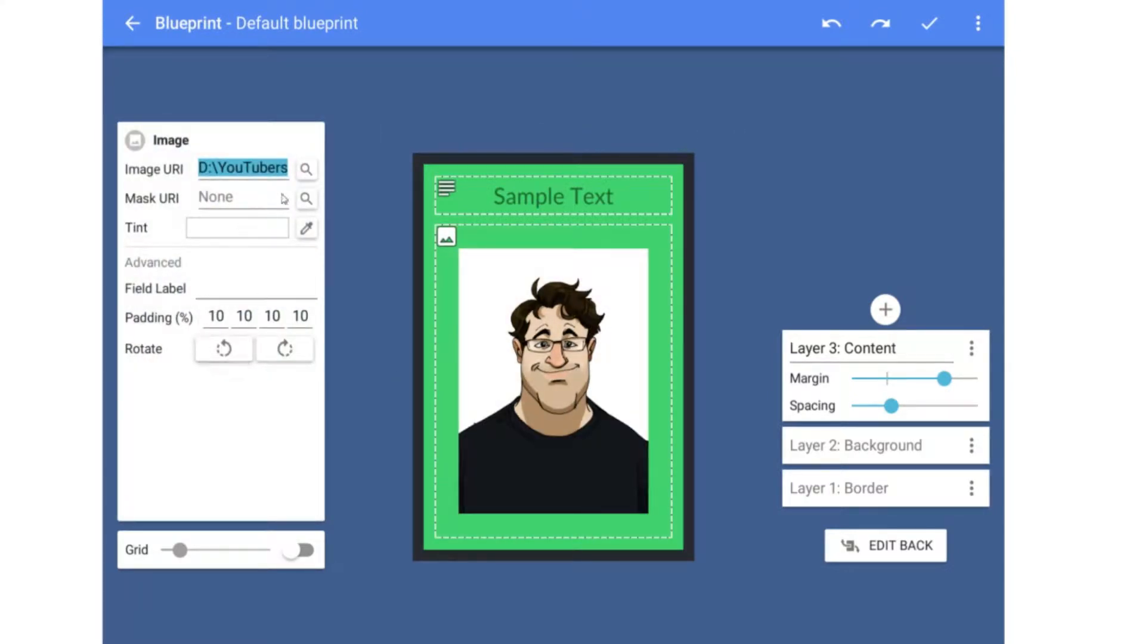
click(184, 554)
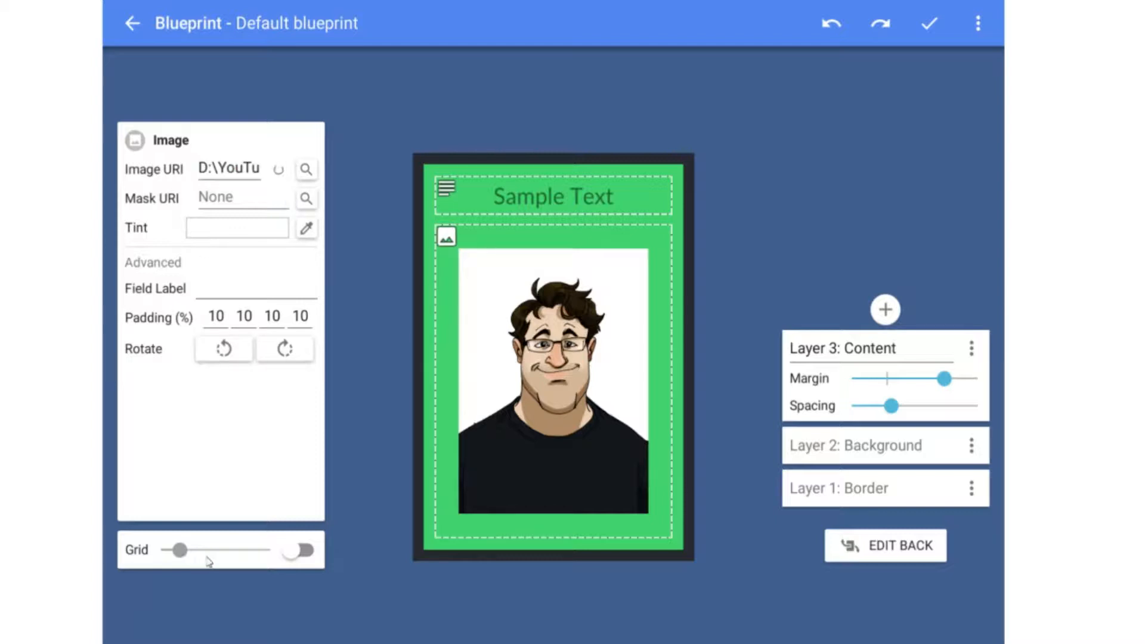
click(290, 552)
drag(178, 552, 209, 557)
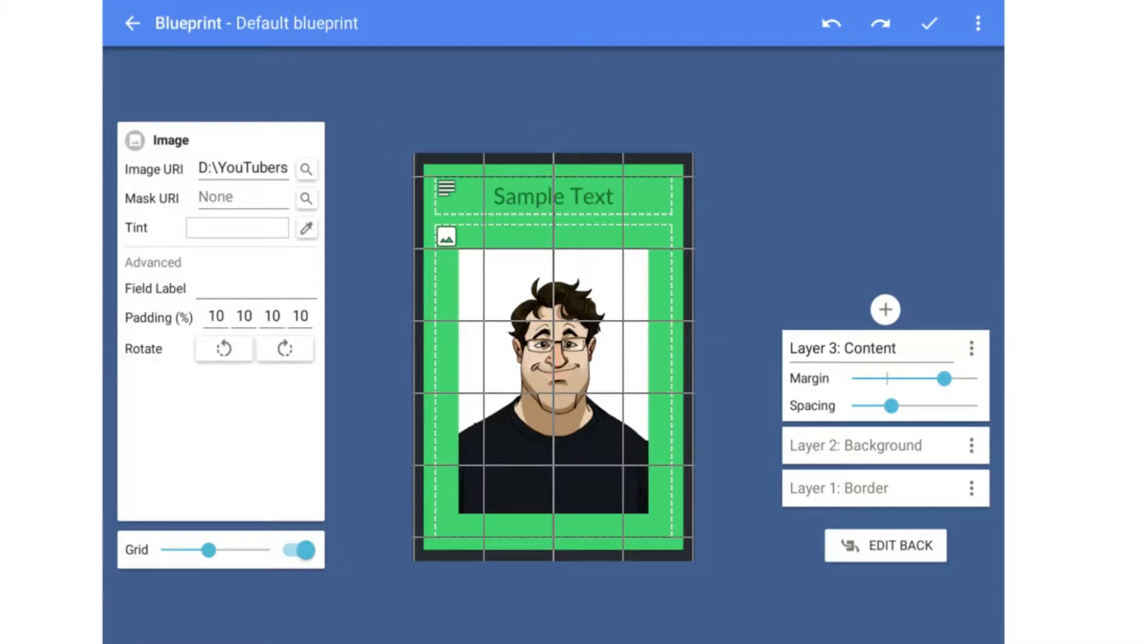
Apply the finished blueprint and set the top text field of the collection's card to "Hello there"
click(537, 197)
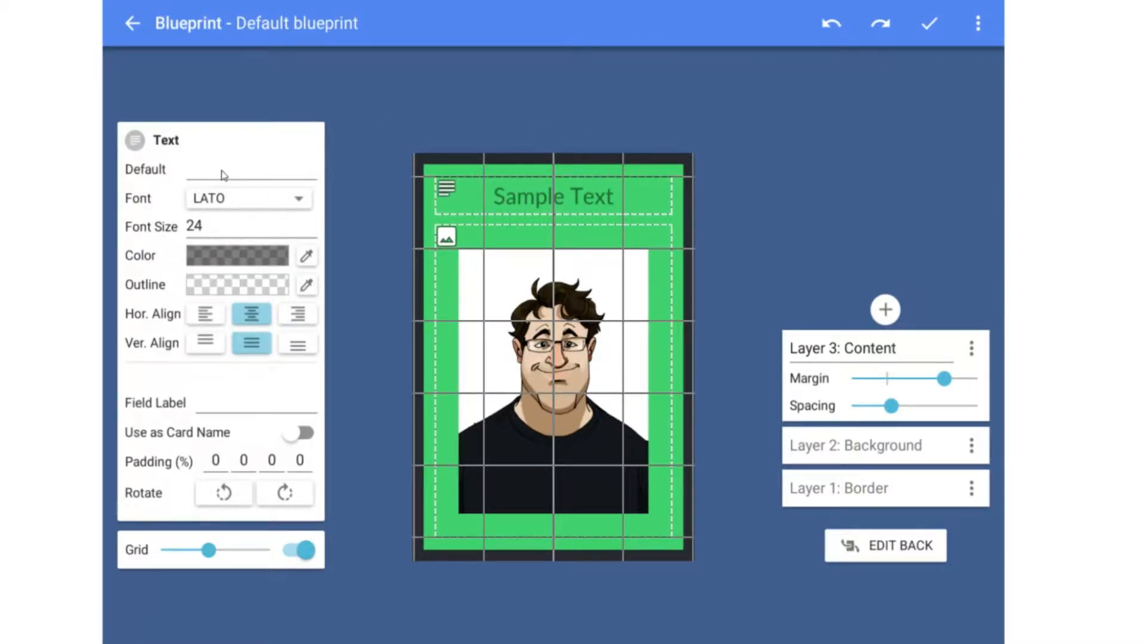
click(929, 24)
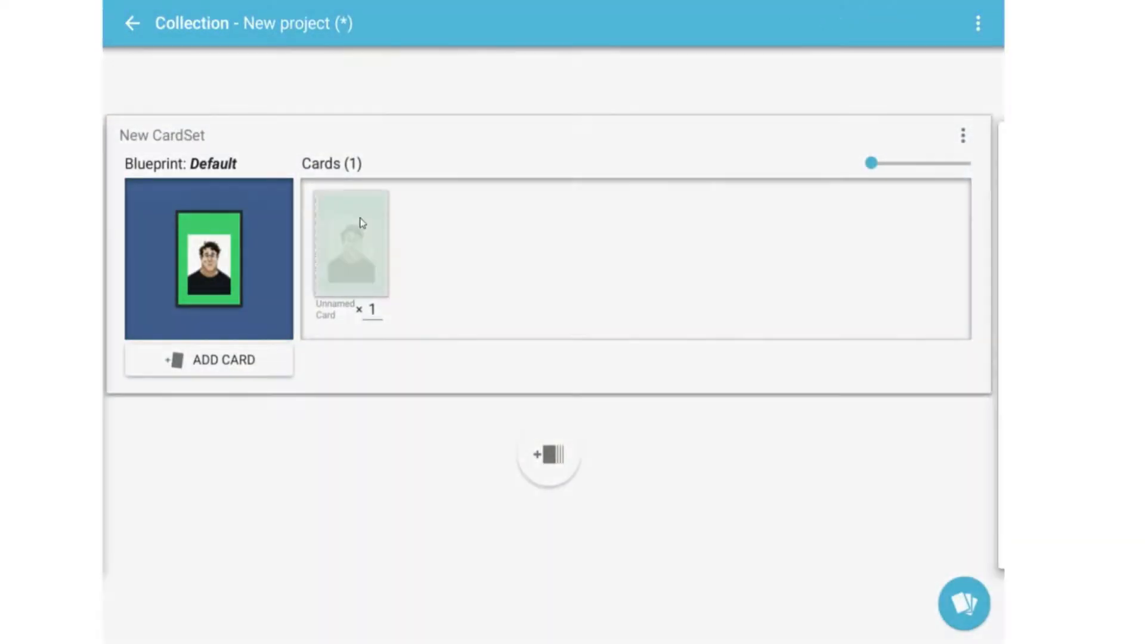
click(362, 222)
click(545, 186)
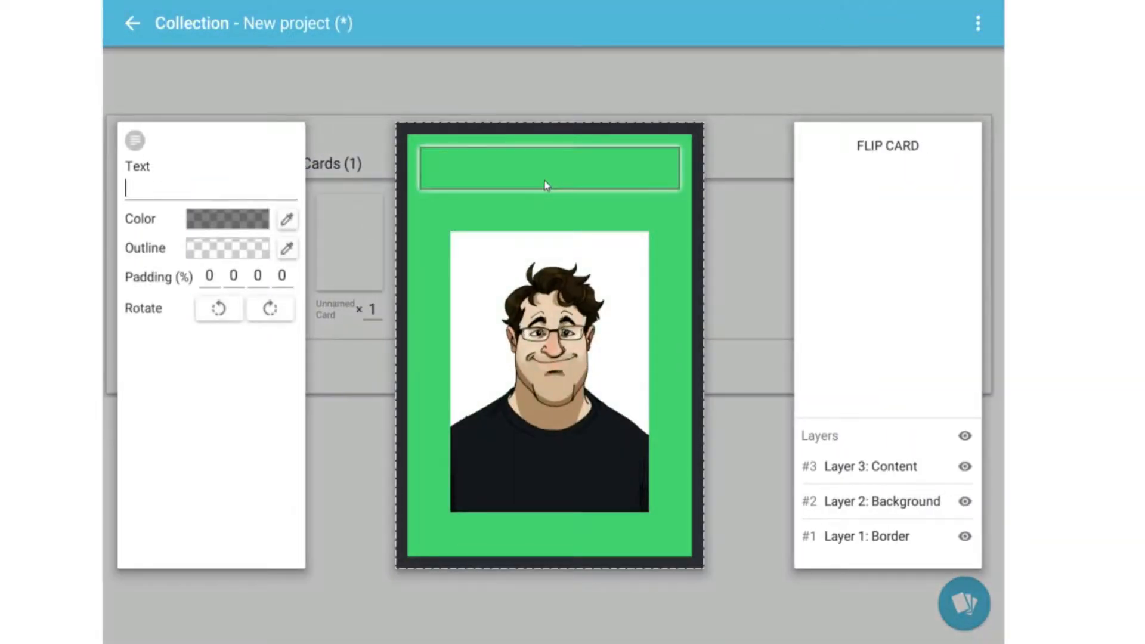
text(Hello there)
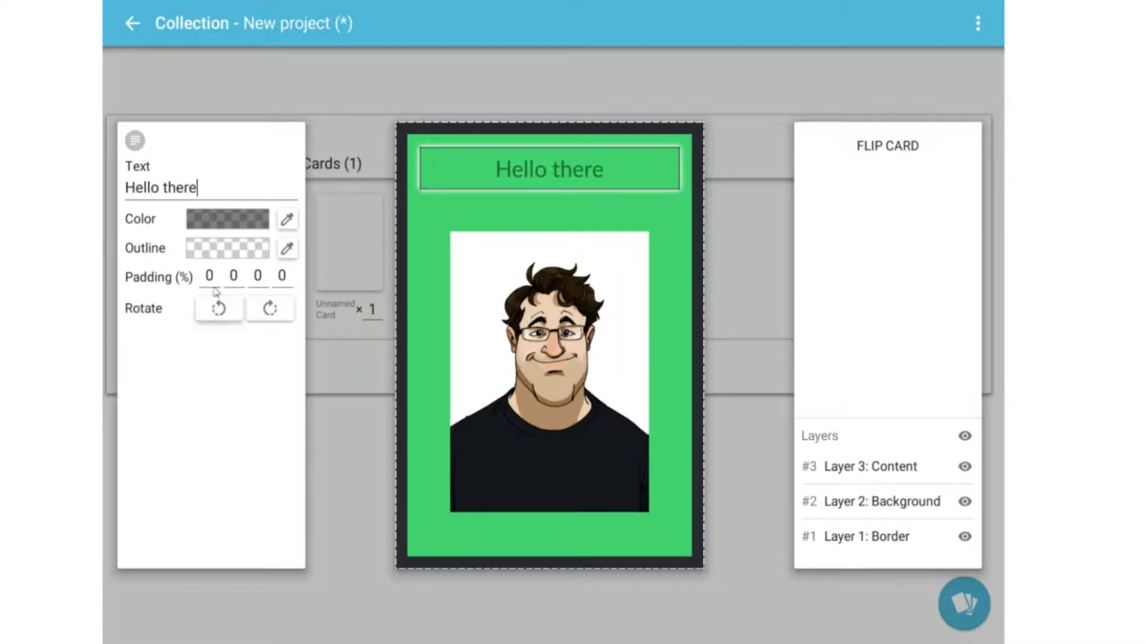
Examine the card's text and image field settings, closing and reopening the card to check its thumbnail
click(234, 277)
click(224, 203)
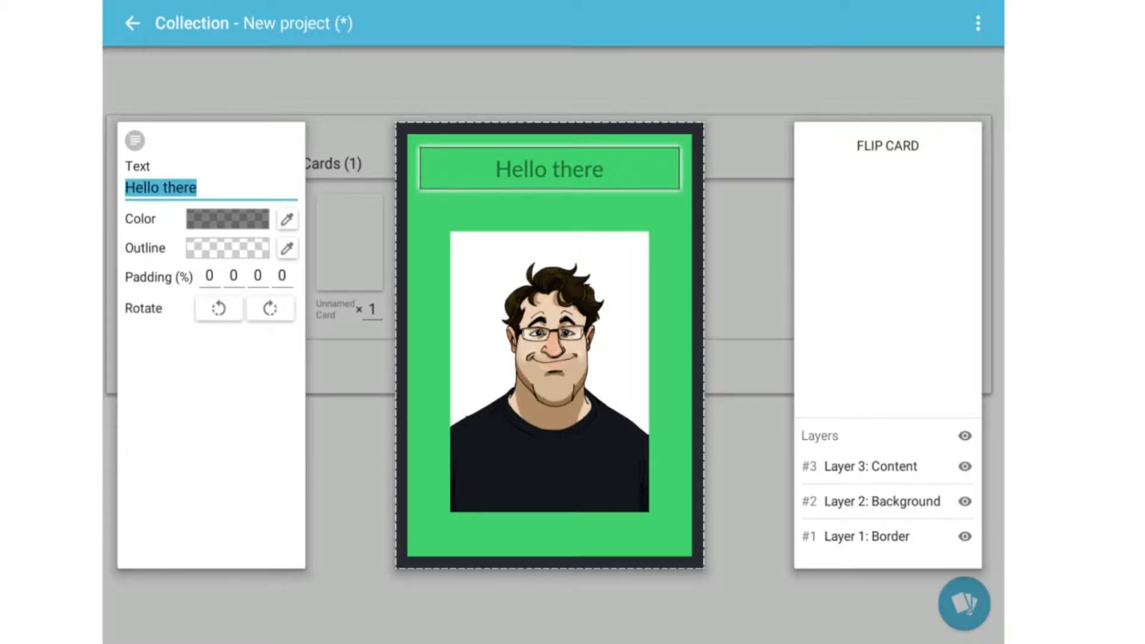
click(548, 371)
click(375, 144)
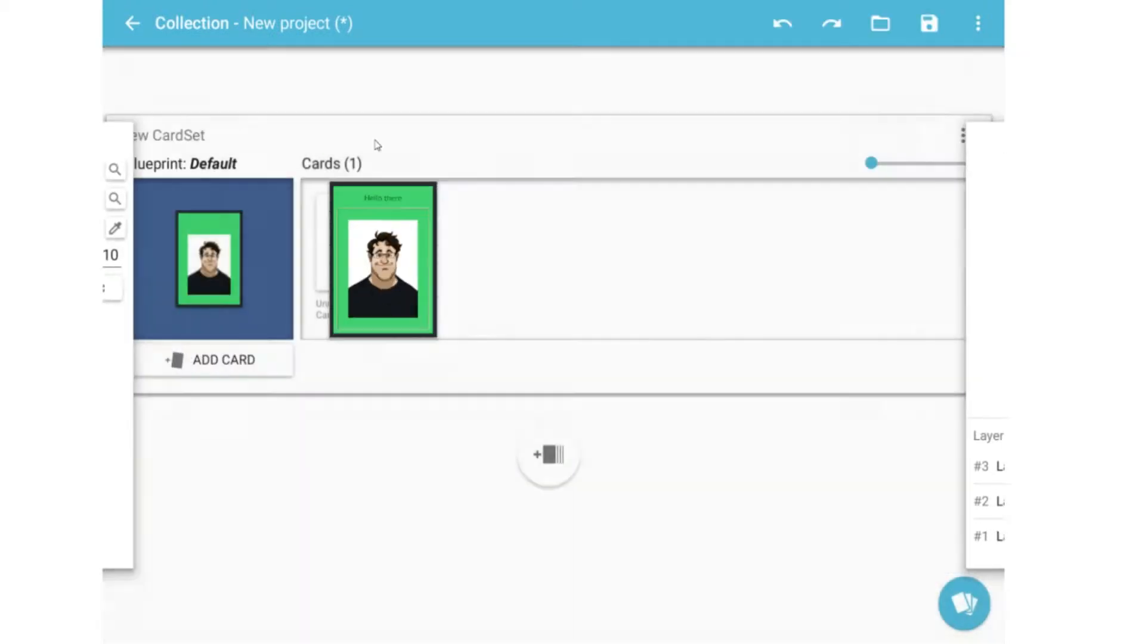
click(357, 231)
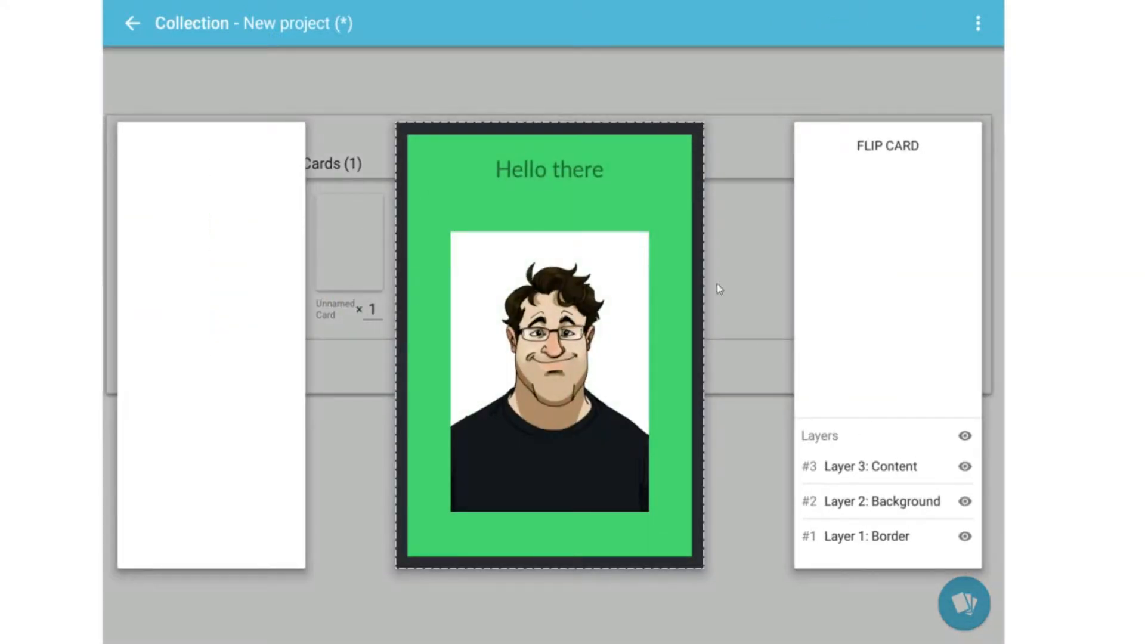
click(501, 248)
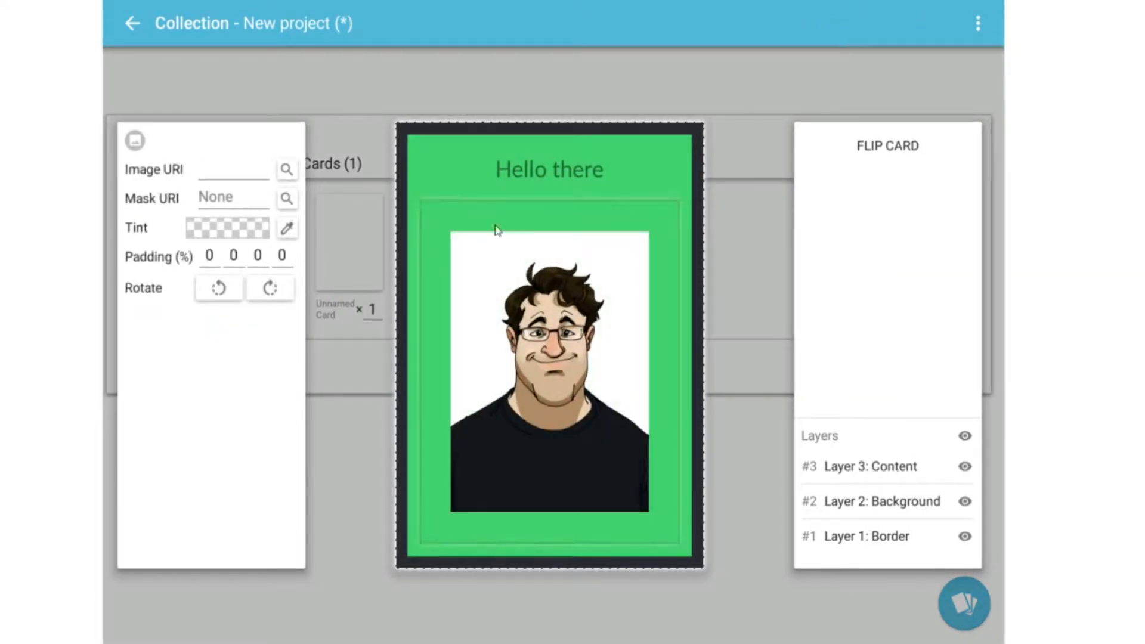
click(462, 160)
click(424, 276)
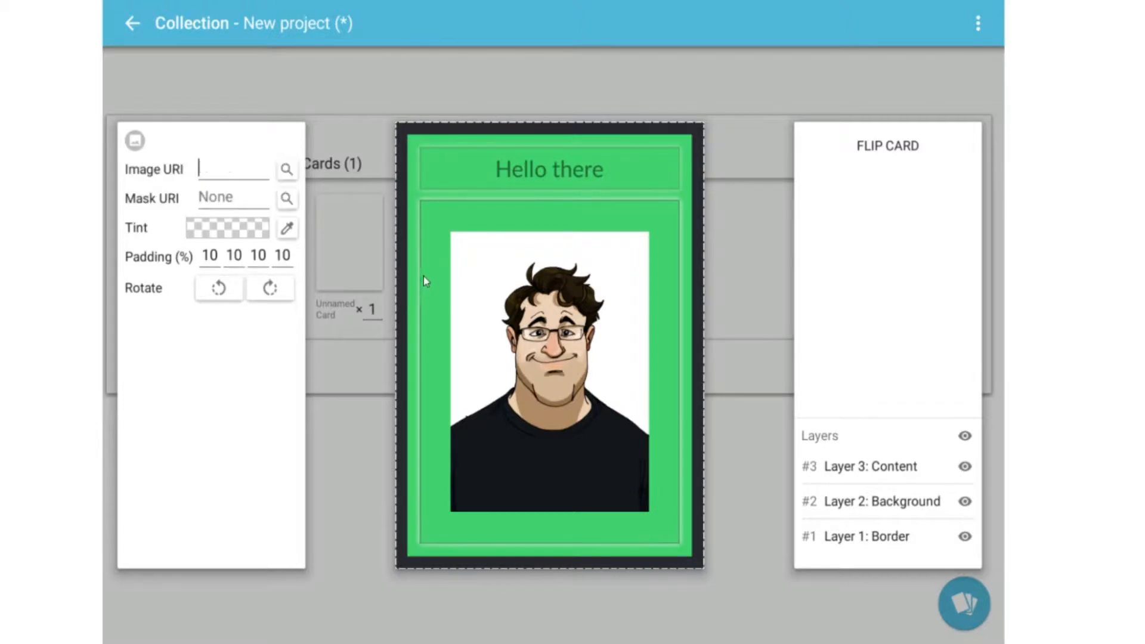
Give the card's title text an opaque pure red outline, FF0000FF
click(482, 173)
click(291, 251)
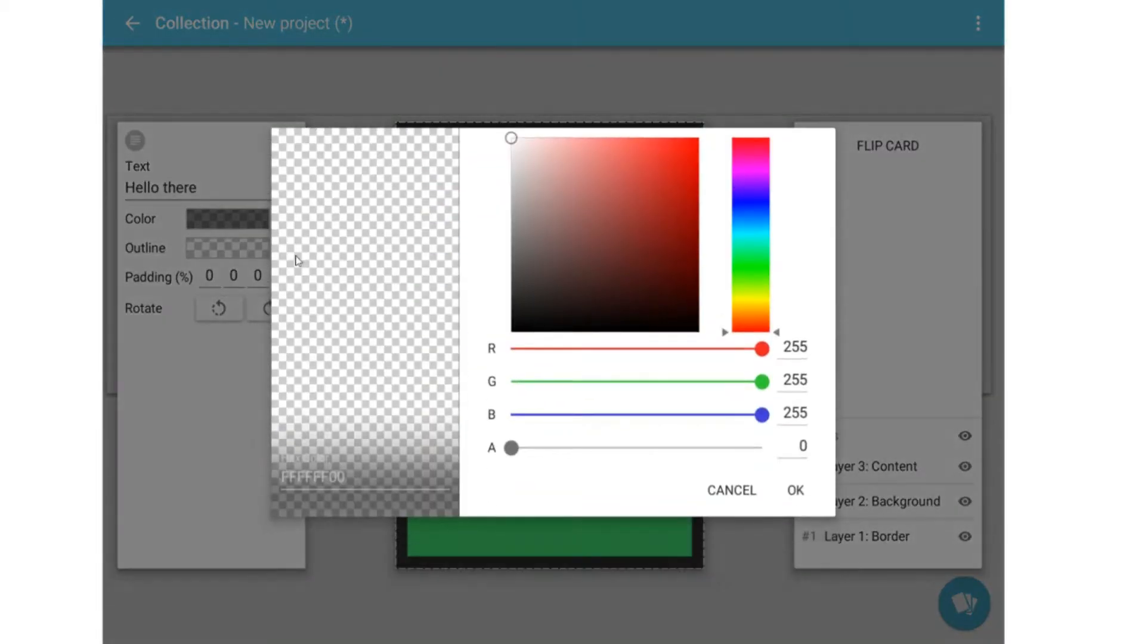
drag(511, 447, 510, 414)
drag(761, 381, 336, 371)
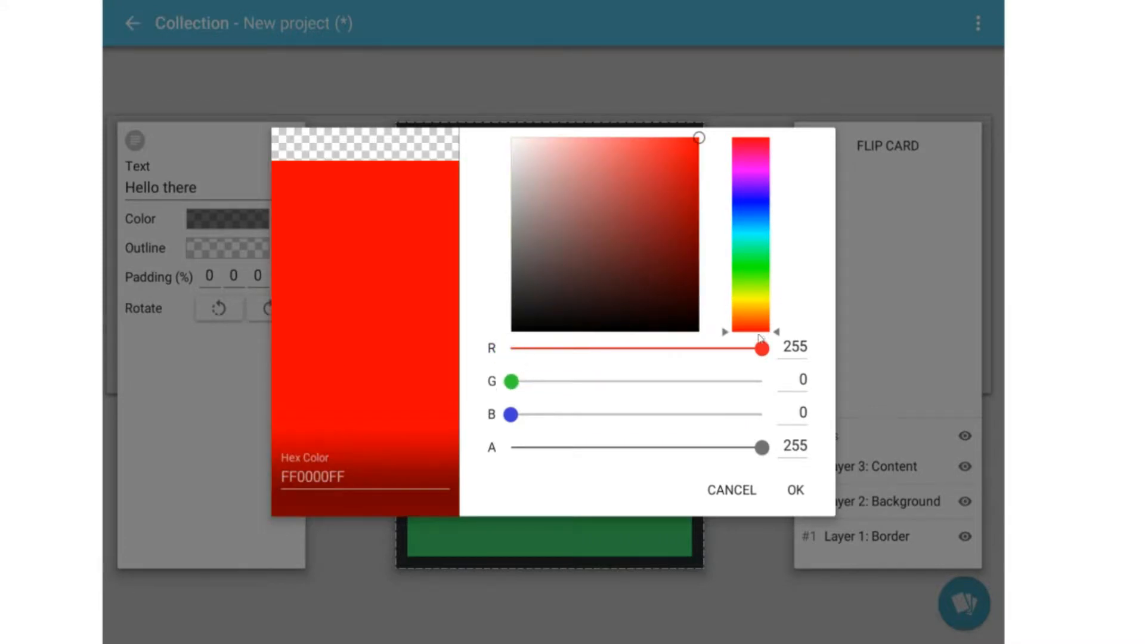
click(796, 490)
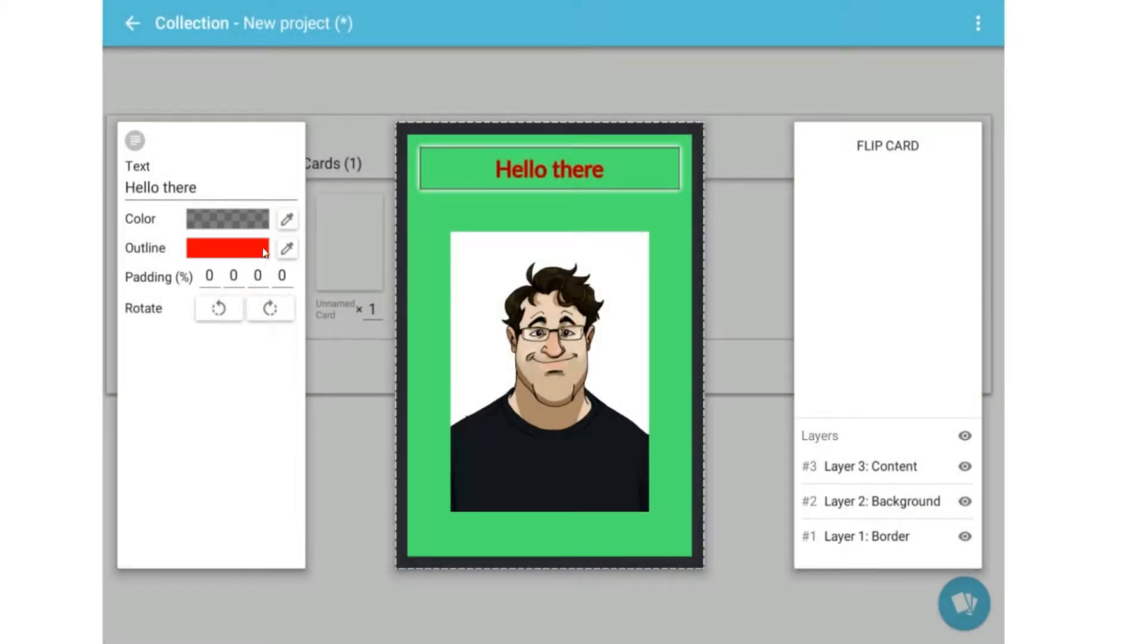
Italicise the word "there" in the title text by wrapping it in <i> and </i> tags
click(164, 189)
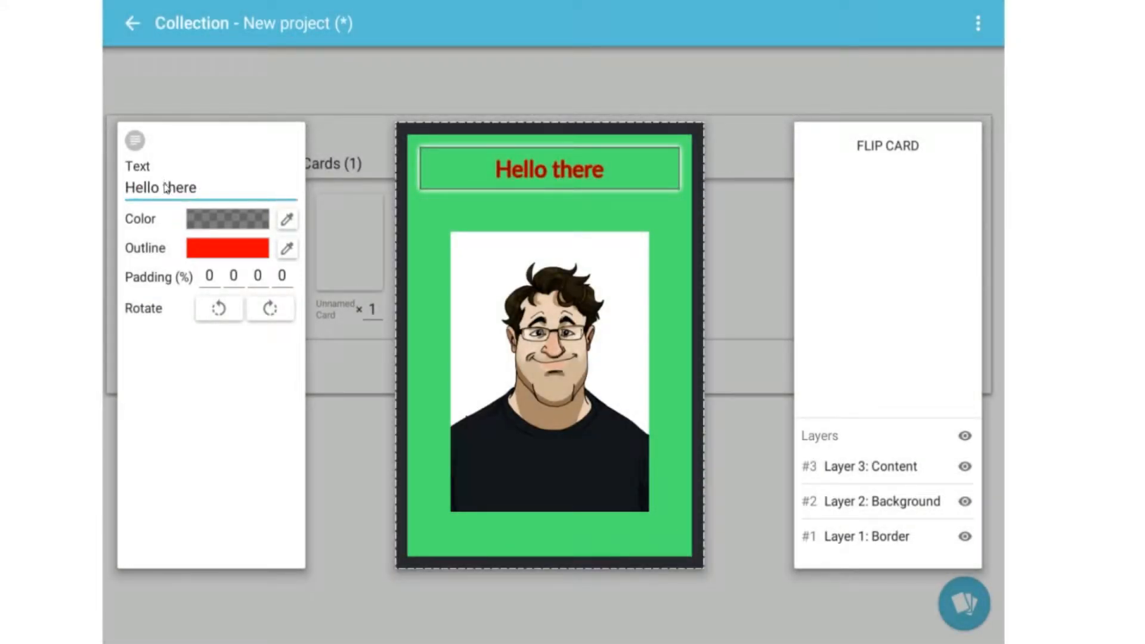
text(<i>)
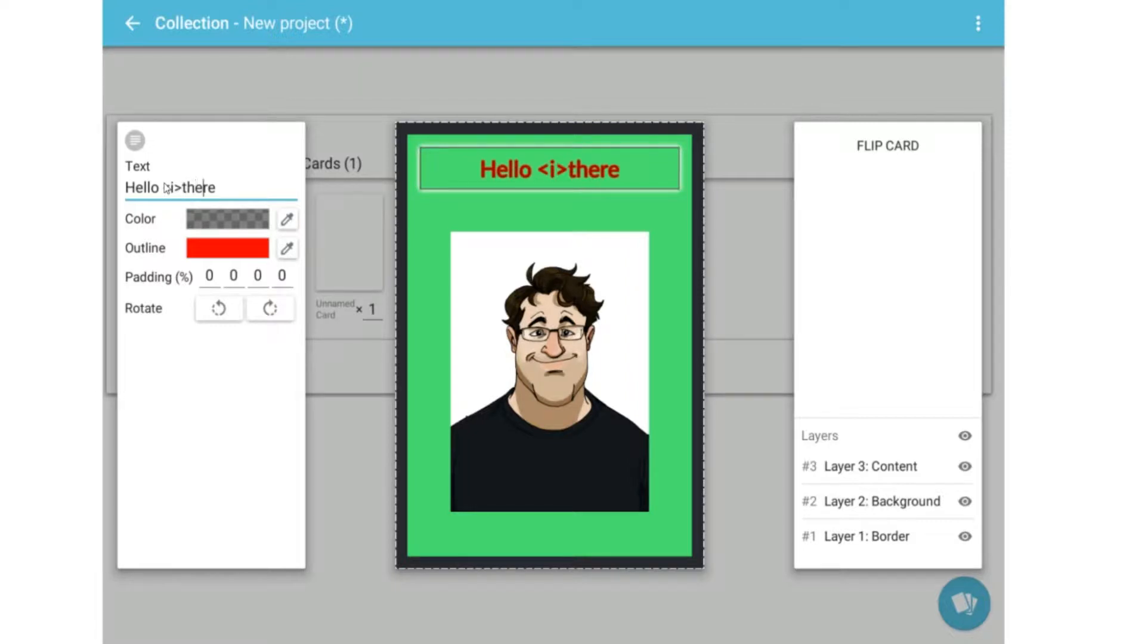
text(</i>)
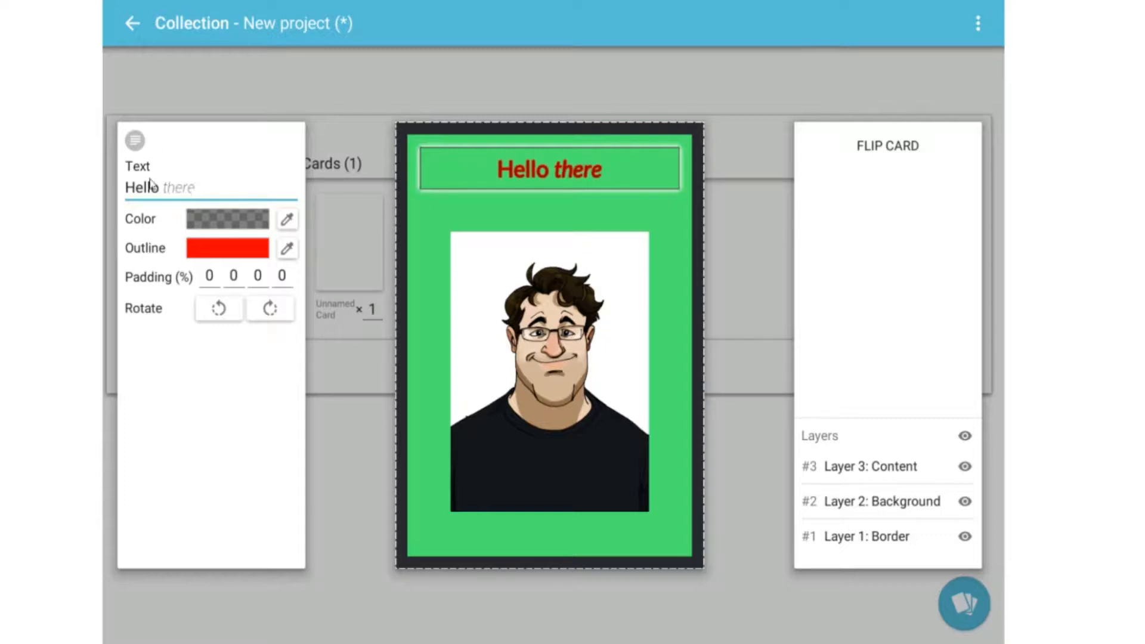
Try turning the title text a quarter turn, and reopen the card to check it
key(Escape)
click(368, 286)
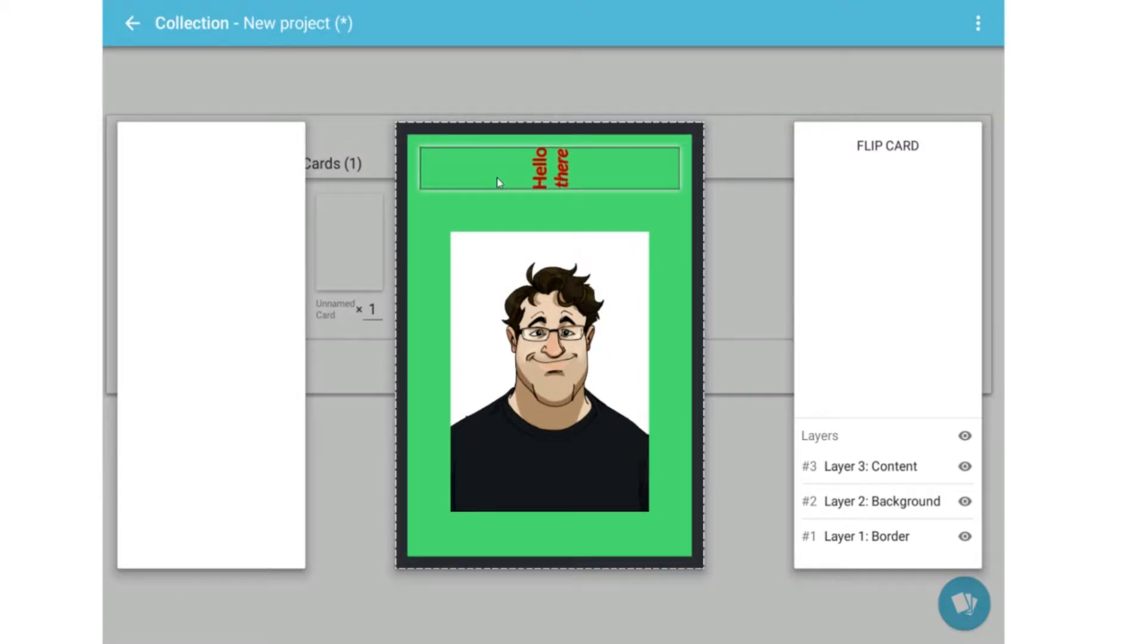
click(499, 182)
click(499, 207)
click(499, 173)
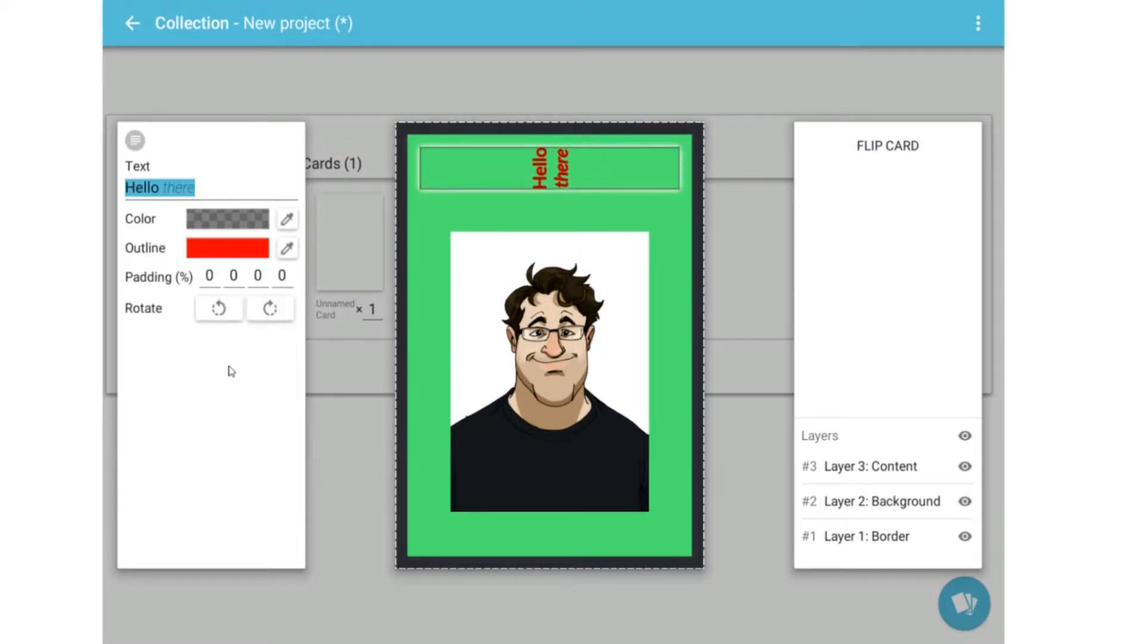
key(Escape)
click(347, 253)
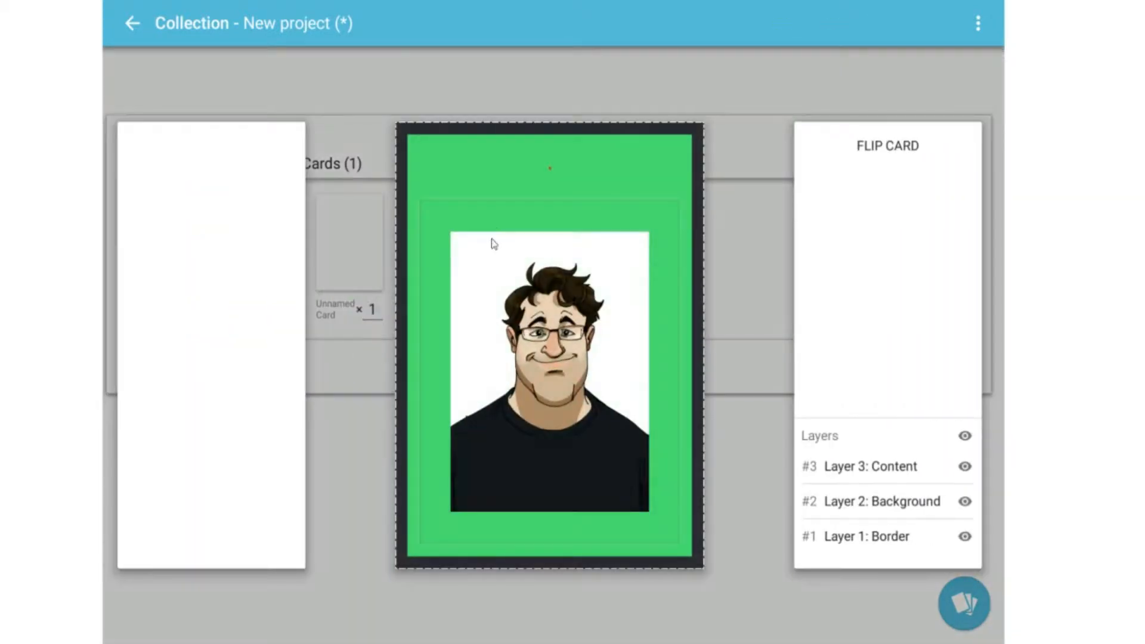
Rotate the card's title text clockwise in repeated increments
click(545, 175)
click(257, 314)
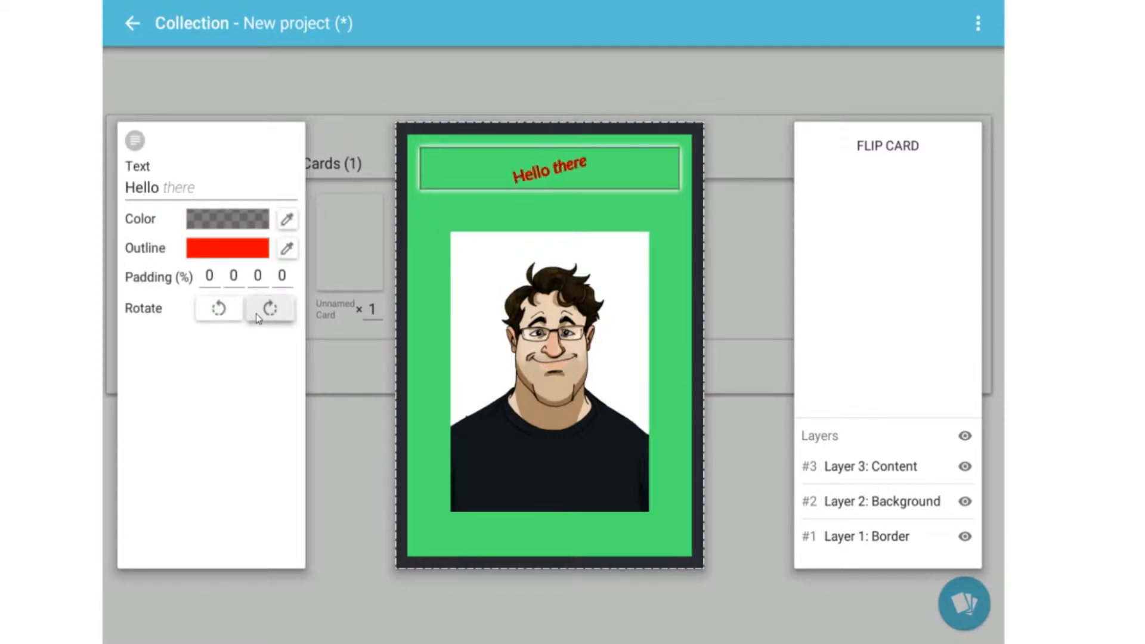
click(256, 314)
click(256, 314)
click(256, 314)
click(256, 313)
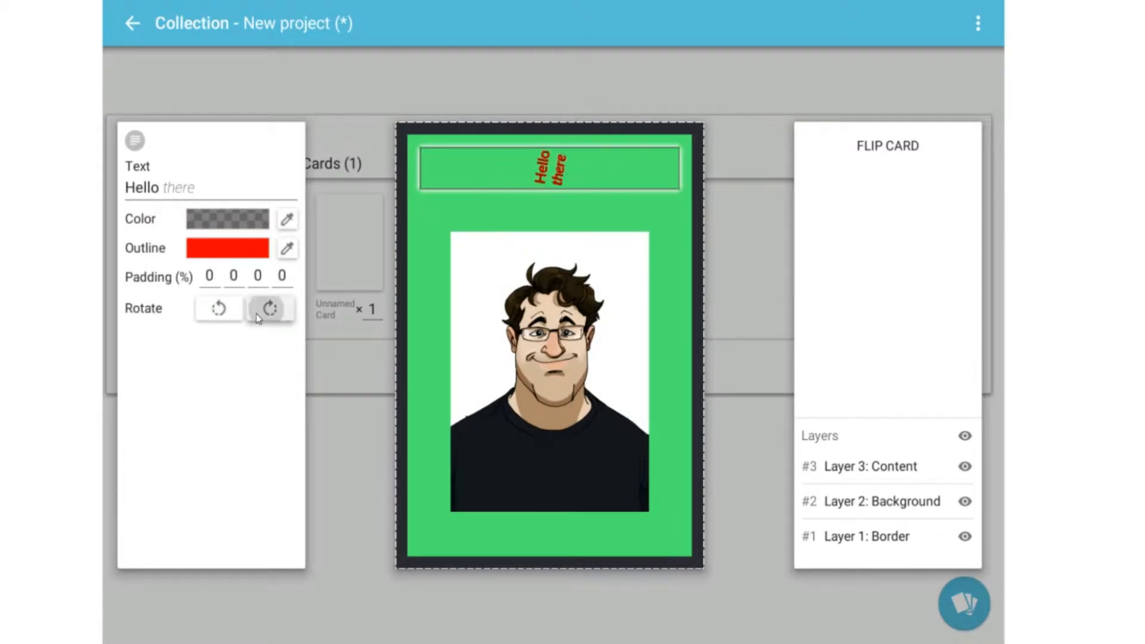
click(256, 313)
Close and reopen the card several times to check the orientation of its title text
click(355, 255)
click(367, 237)
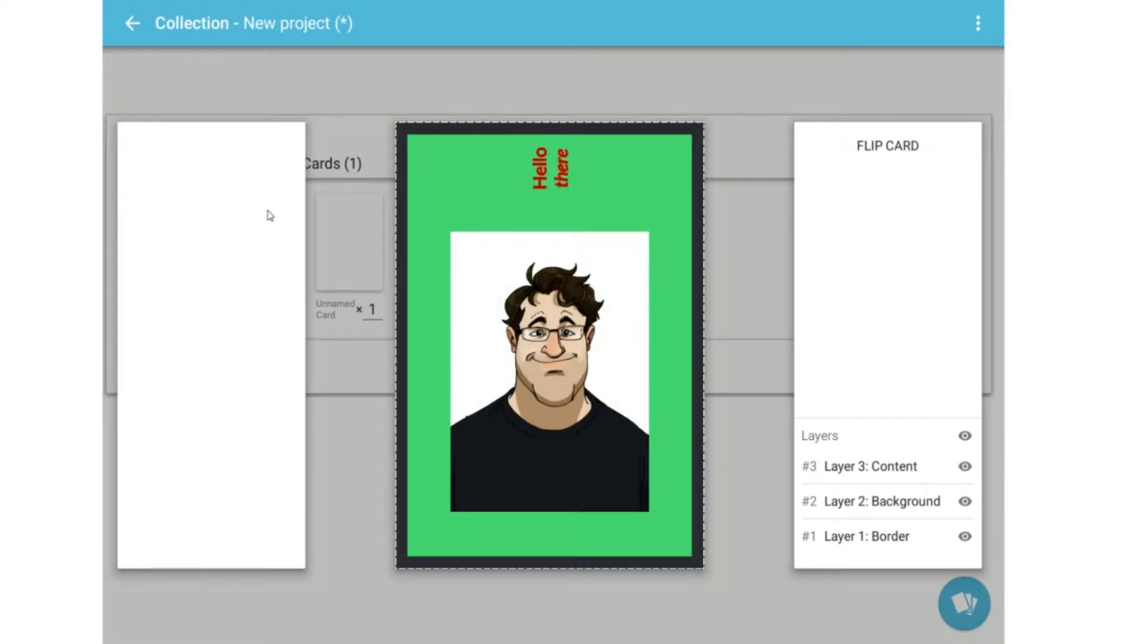
click(360, 203)
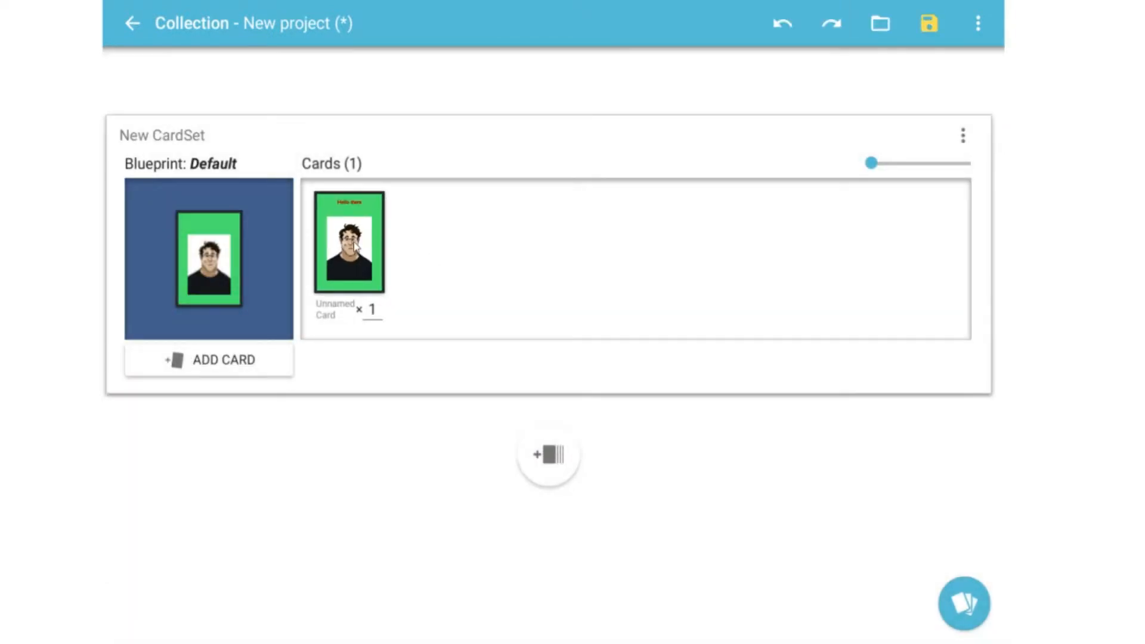
click(358, 250)
click(365, 335)
click(362, 253)
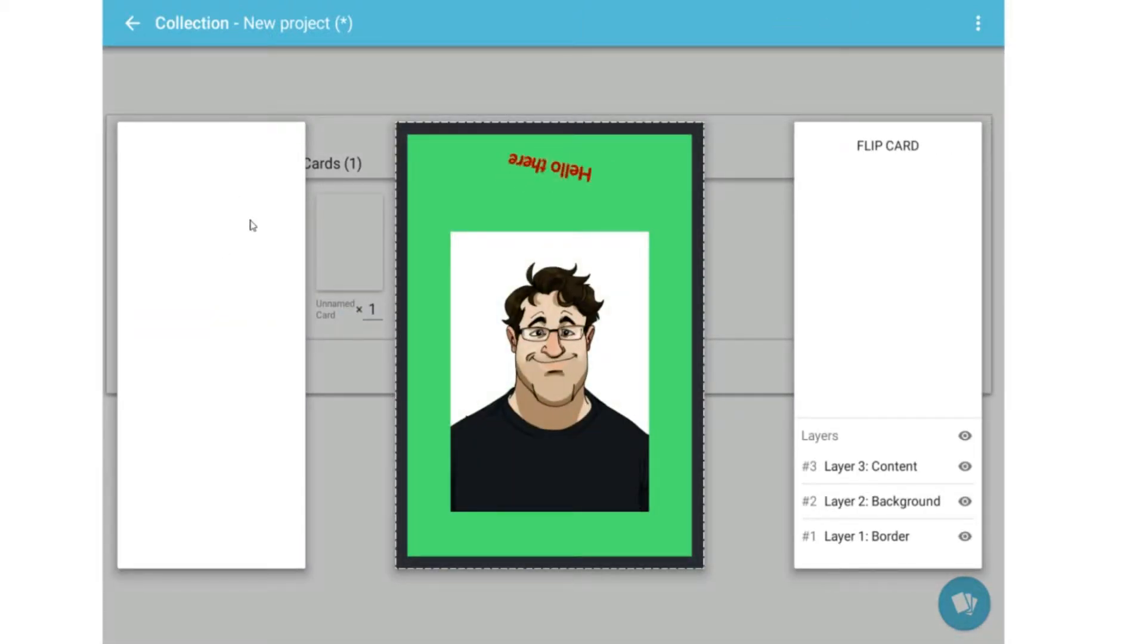
click(351, 208)
click(351, 209)
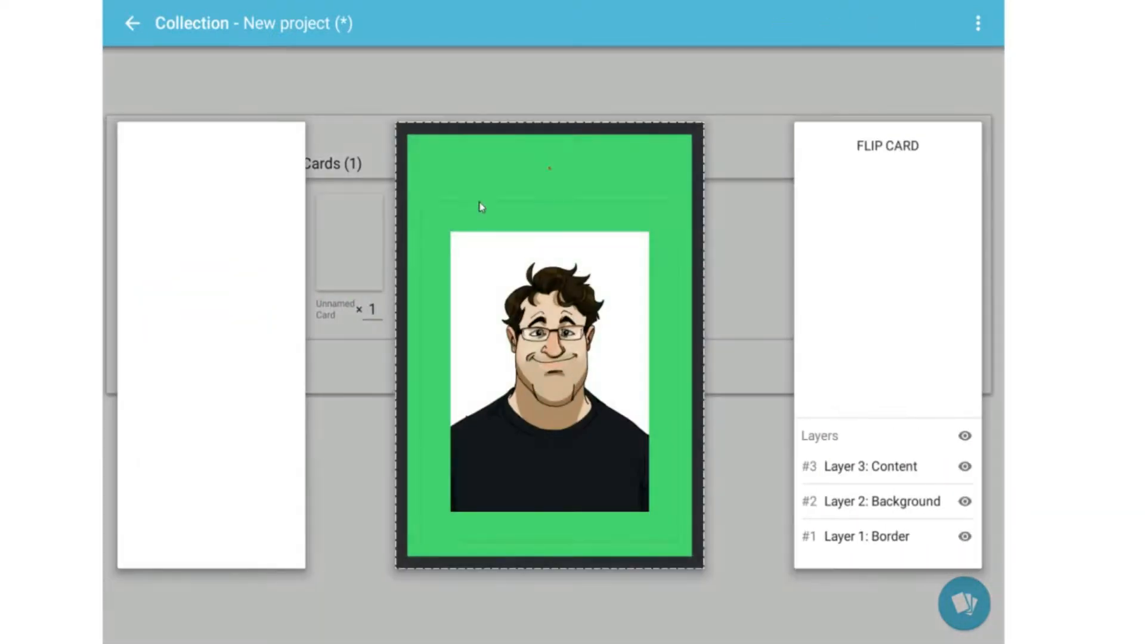
Make the word "Hello" in the title text bold by wrapping it in <b> and </b> tags
click(549, 167)
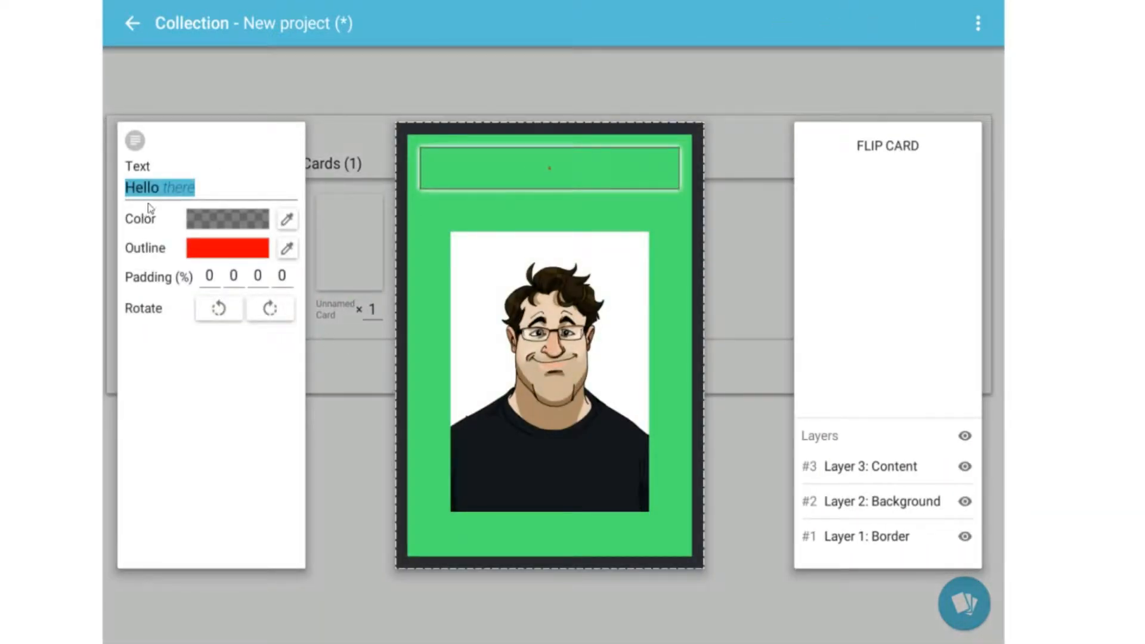
click(131, 196)
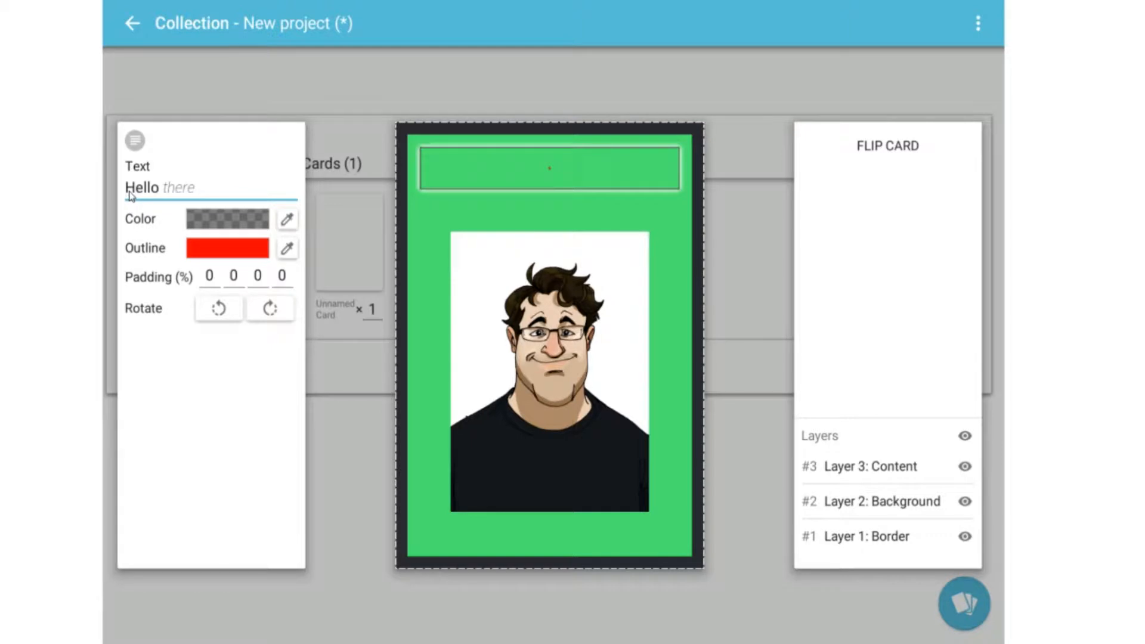
text(<b>)
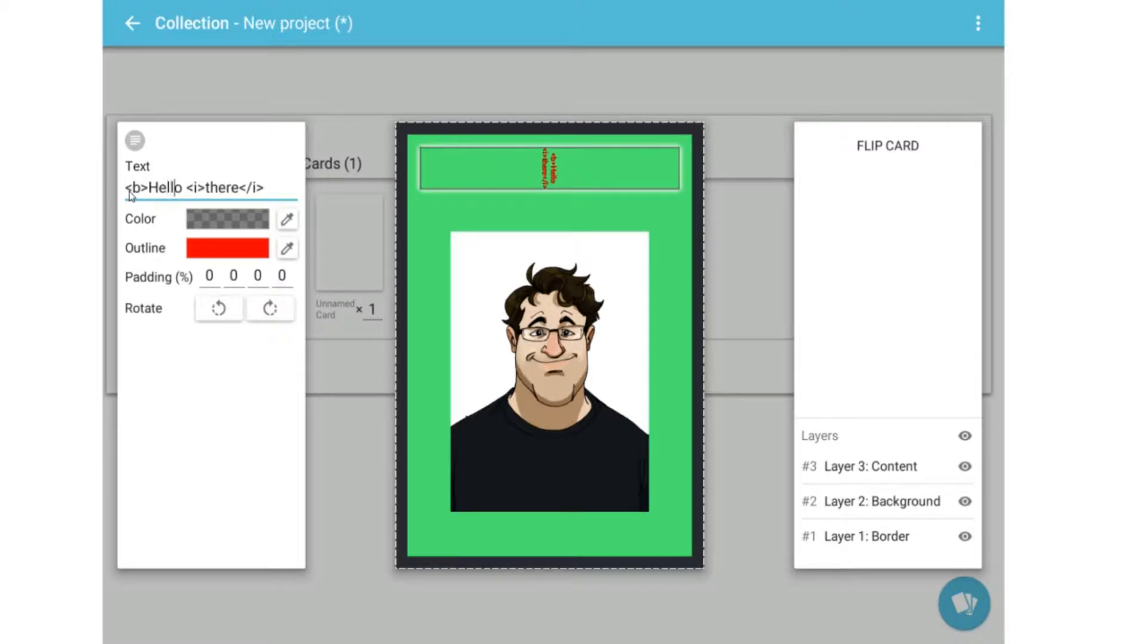
key(BackSpace)
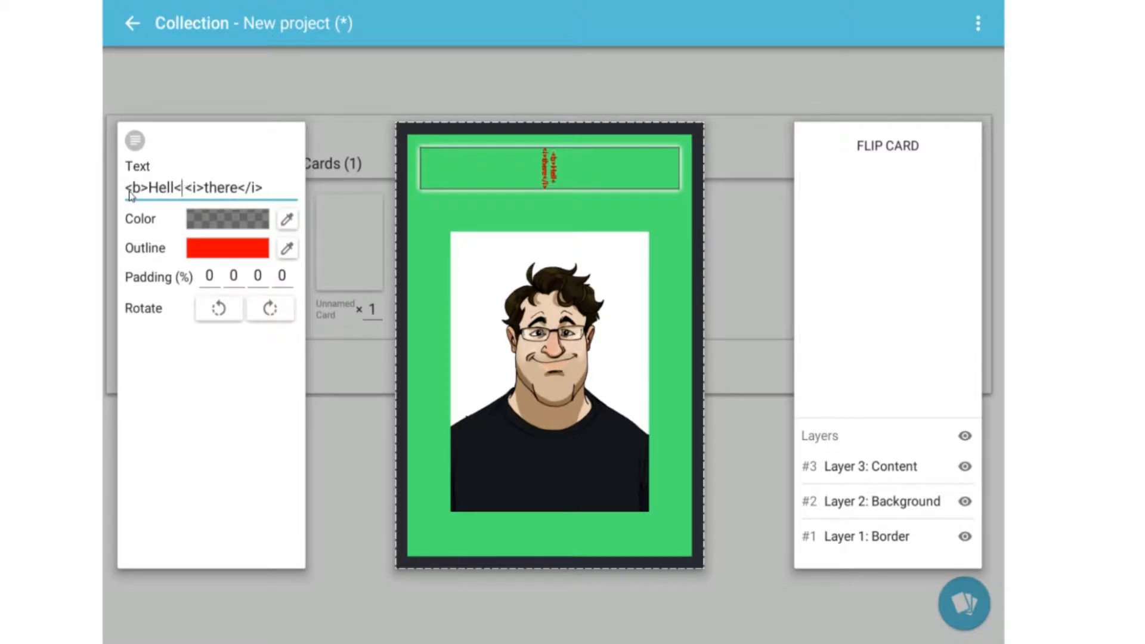
text(o</b>)
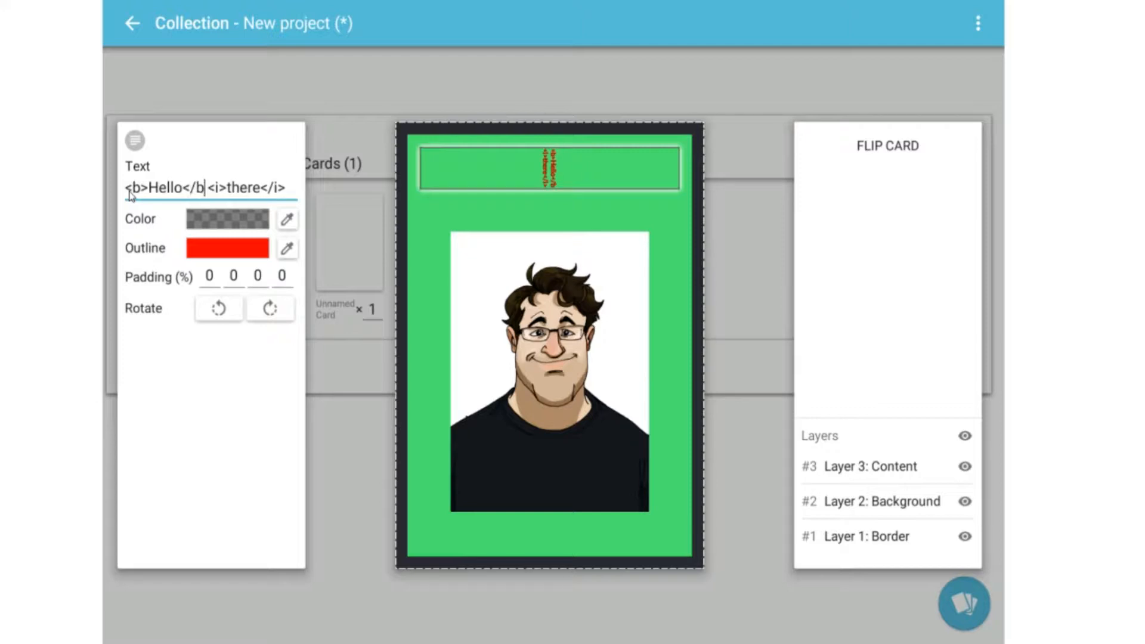
Rotate the title text counter-clockwise, then reopen the card and select its title text
click(220, 309)
click(356, 240)
click(348, 233)
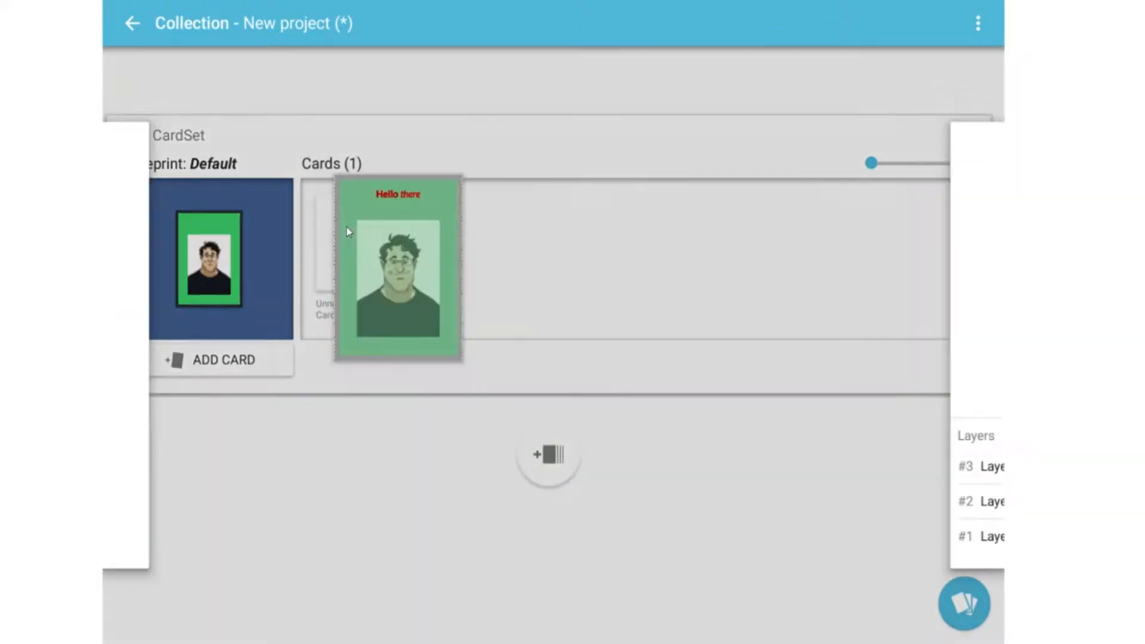
click(549, 170)
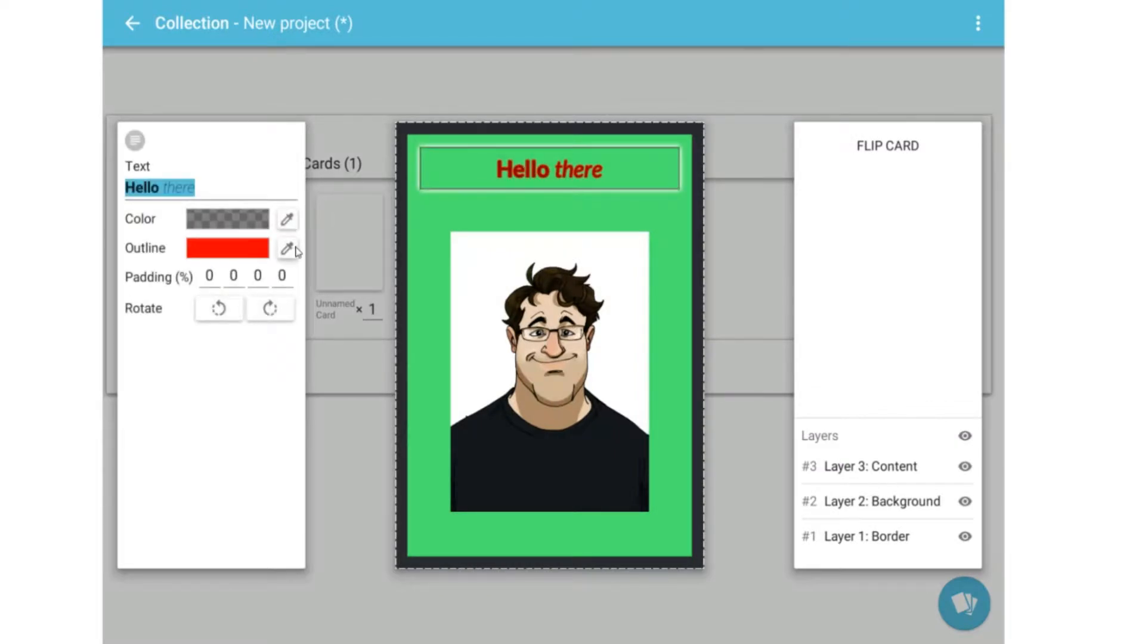
Set the alpha of the title text's red outline to 53 and close the card
click(288, 248)
drag(761, 448, 563, 448)
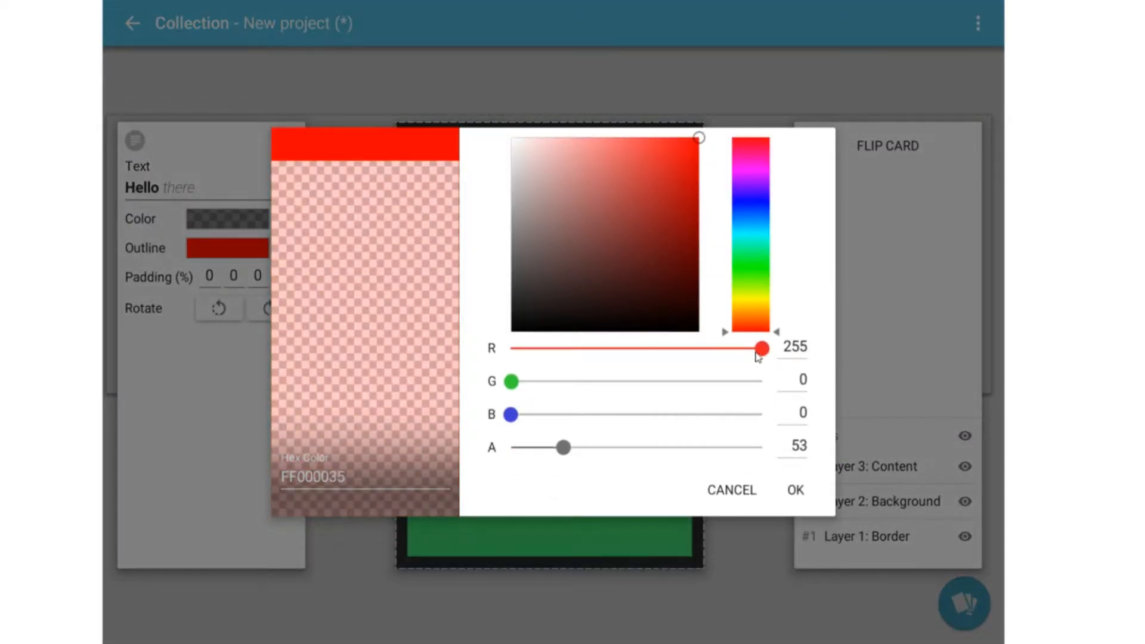
click(796, 490)
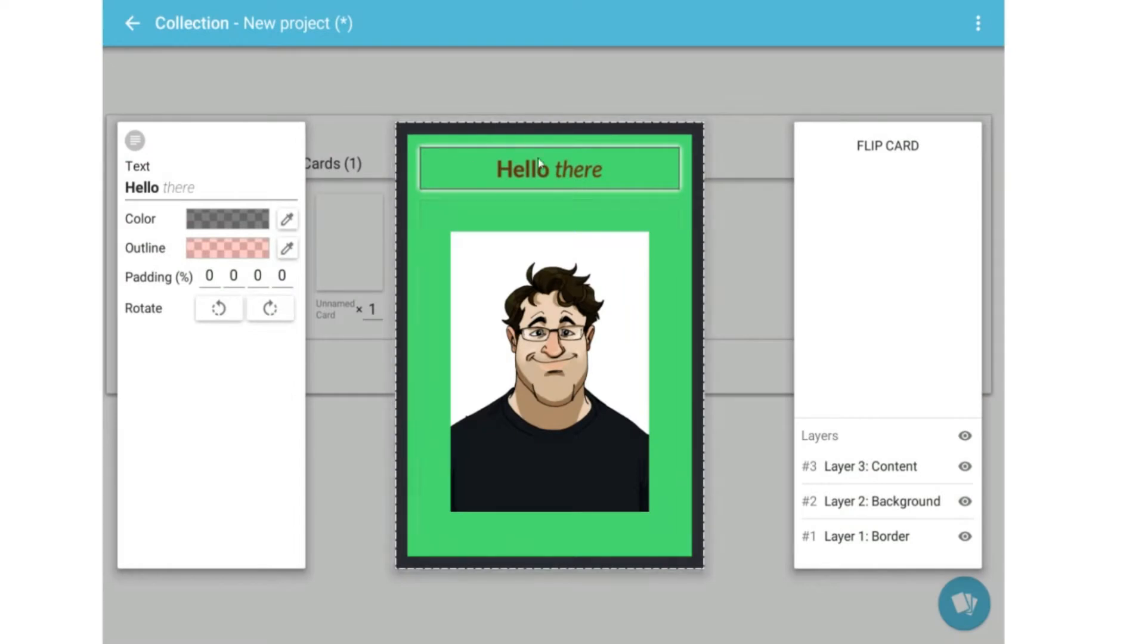
click(337, 430)
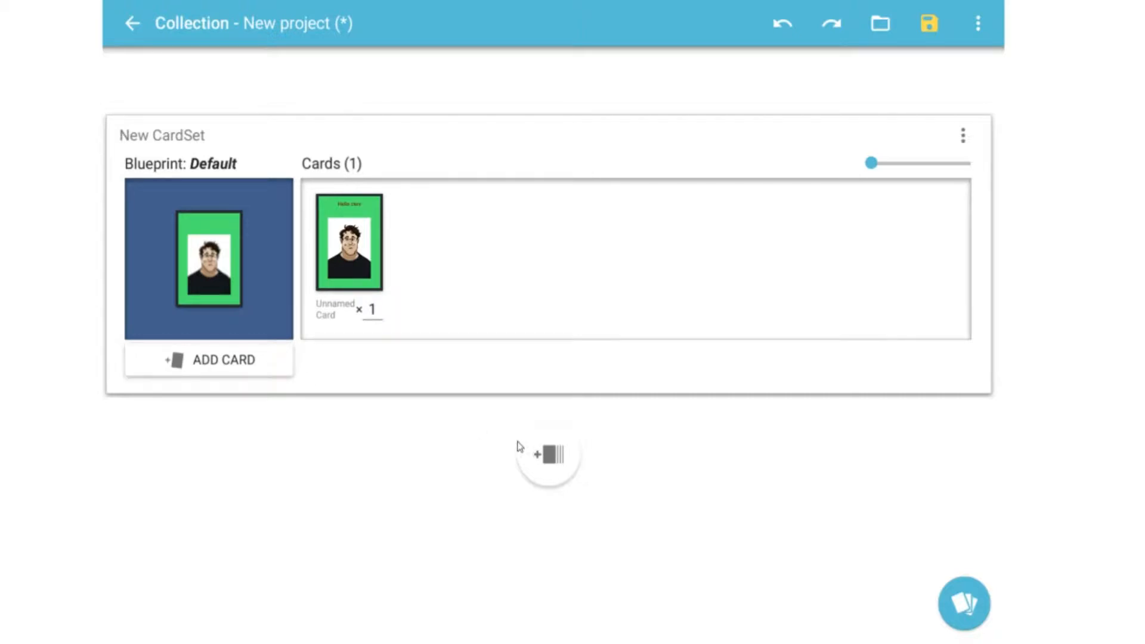
Start a new card set and check the option of linking it to the Default blueprint, cancelling the link each time
click(525, 448)
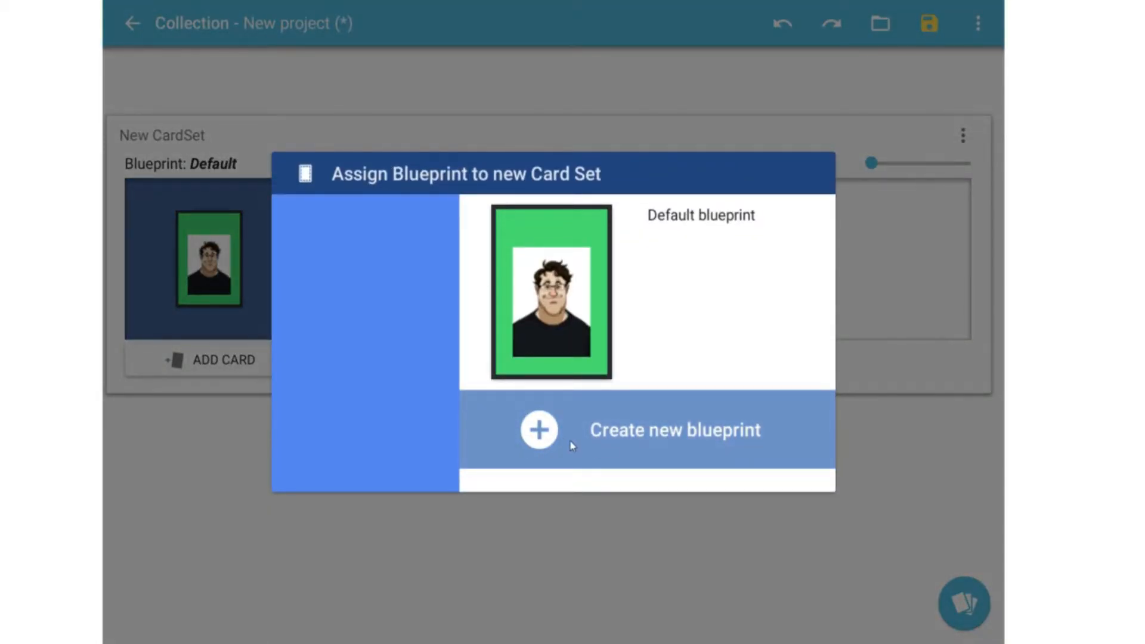
click(611, 248)
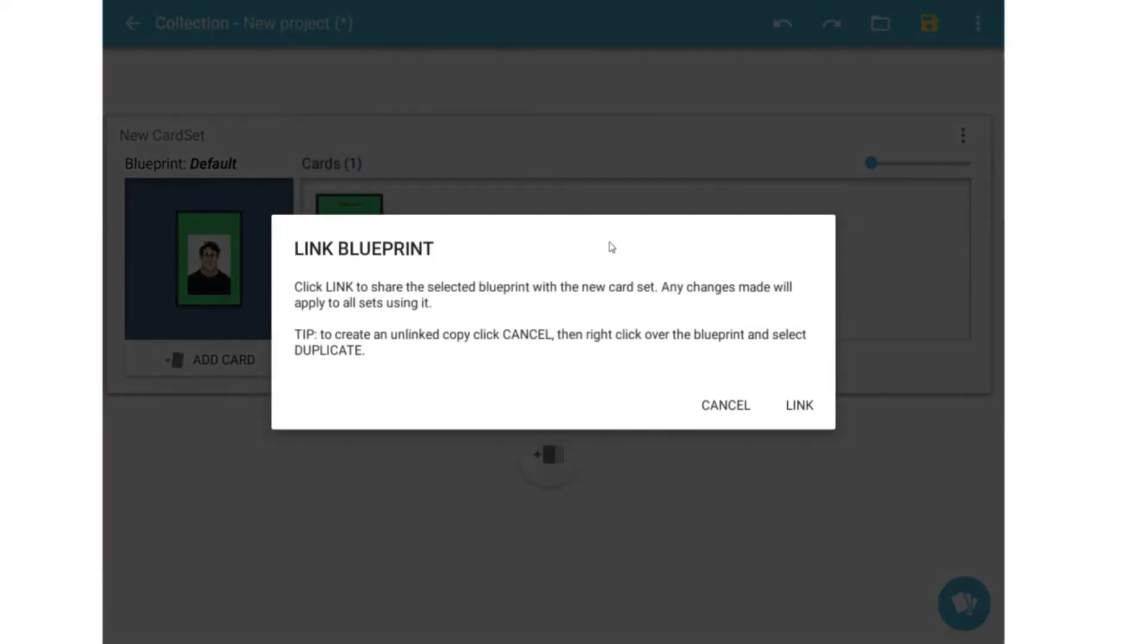
click(706, 405)
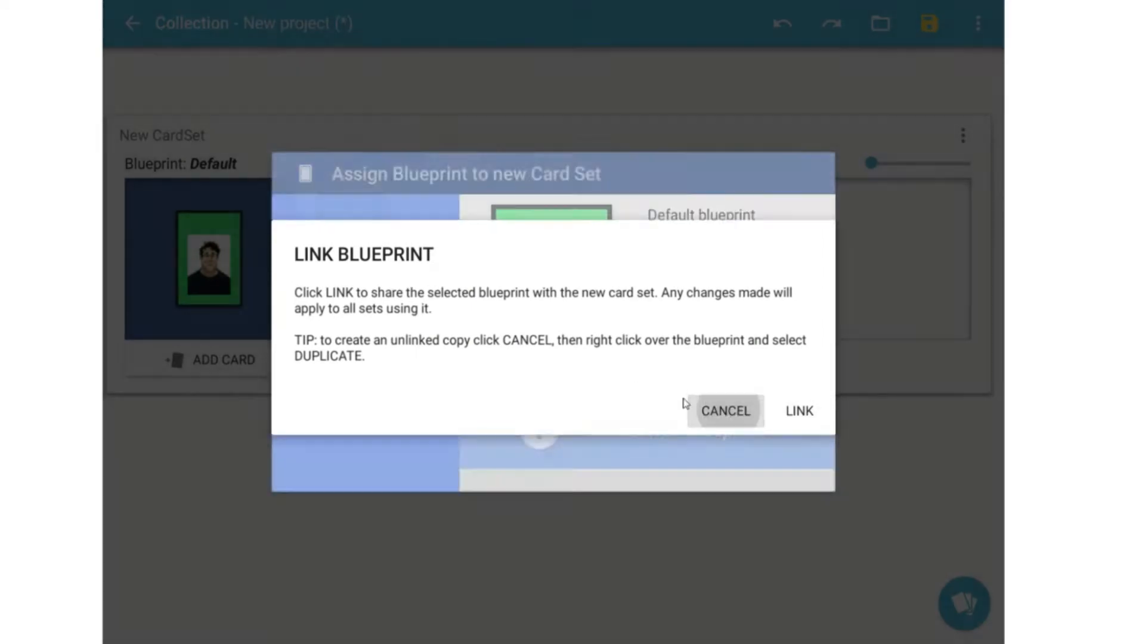
click(559, 339)
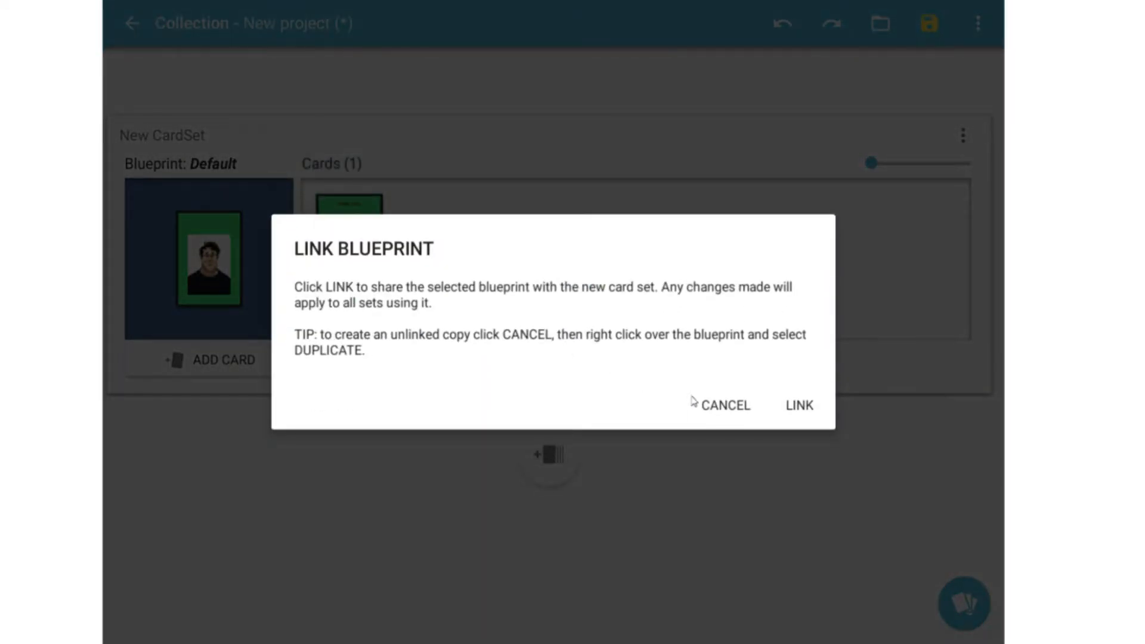
click(727, 405)
Duplicate the Default blueprint under the name "blah"
right_click(611, 324)
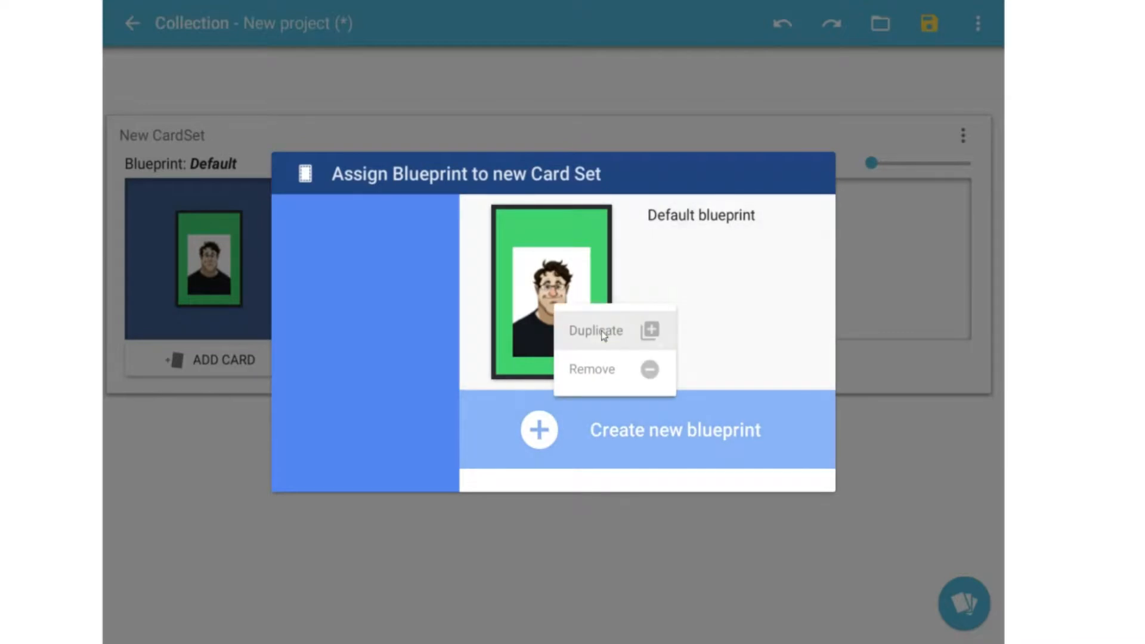
click(620, 337)
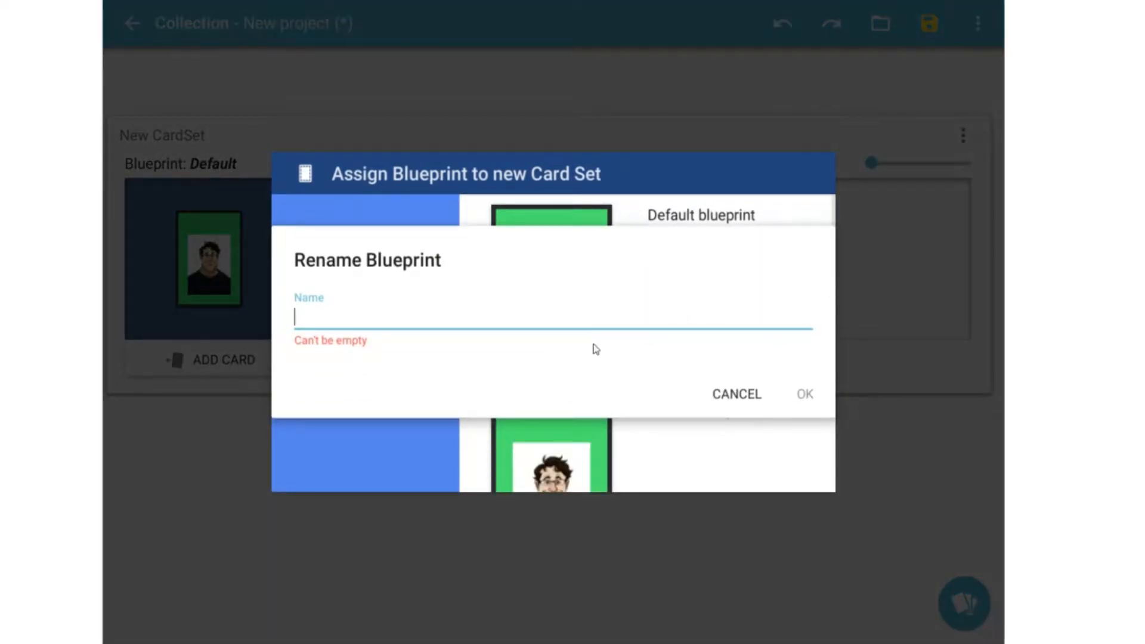
text(blah)
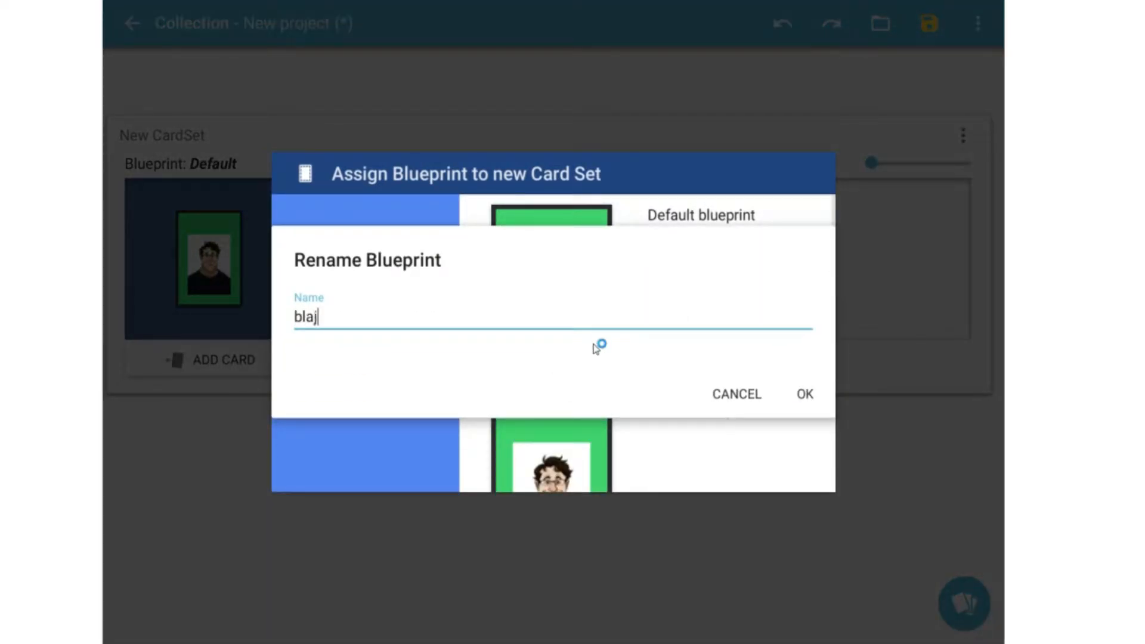
click(794, 395)
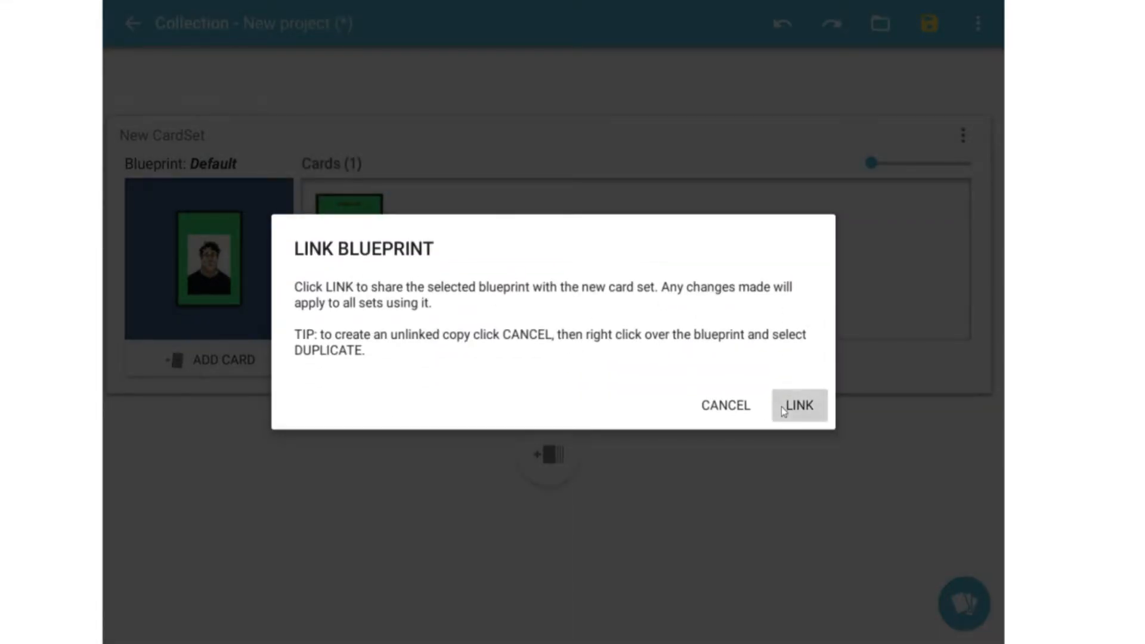
Assign the "blah" blueprint to the new card set by linking it
click(725, 406)
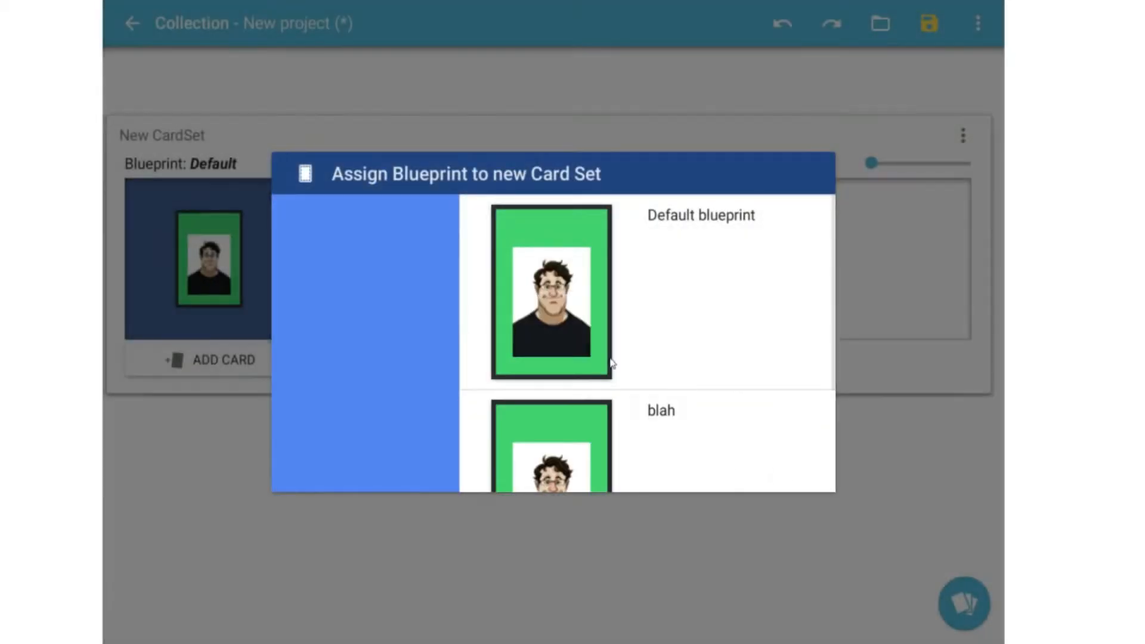
scroll(608, 363, down, 1)
click(582, 379)
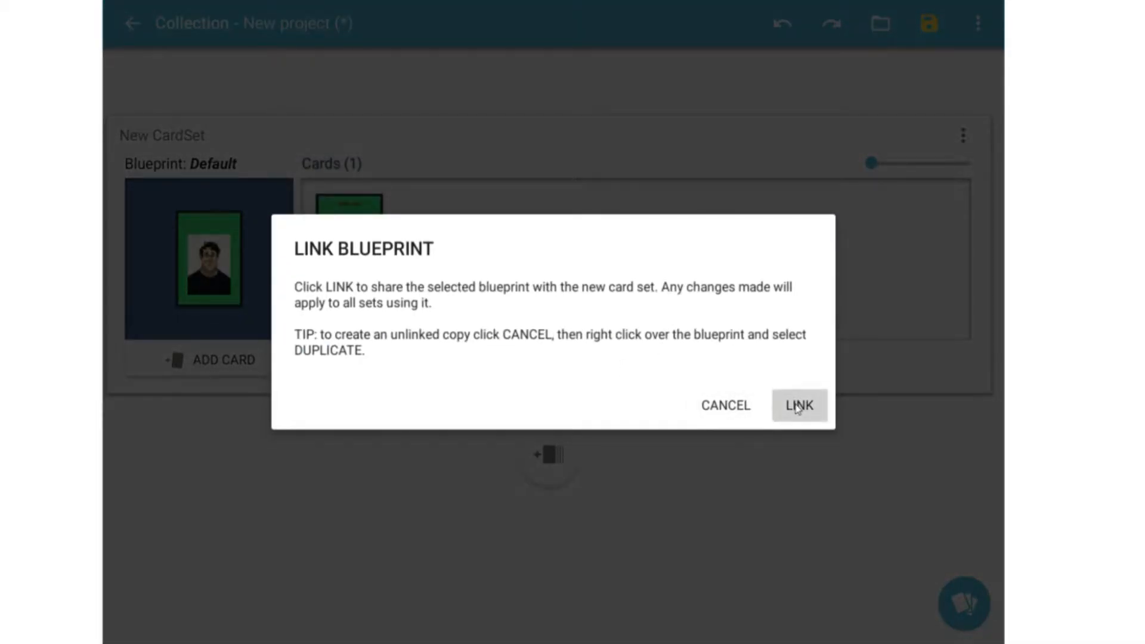
click(748, 418)
scroll(715, 412, down, 2)
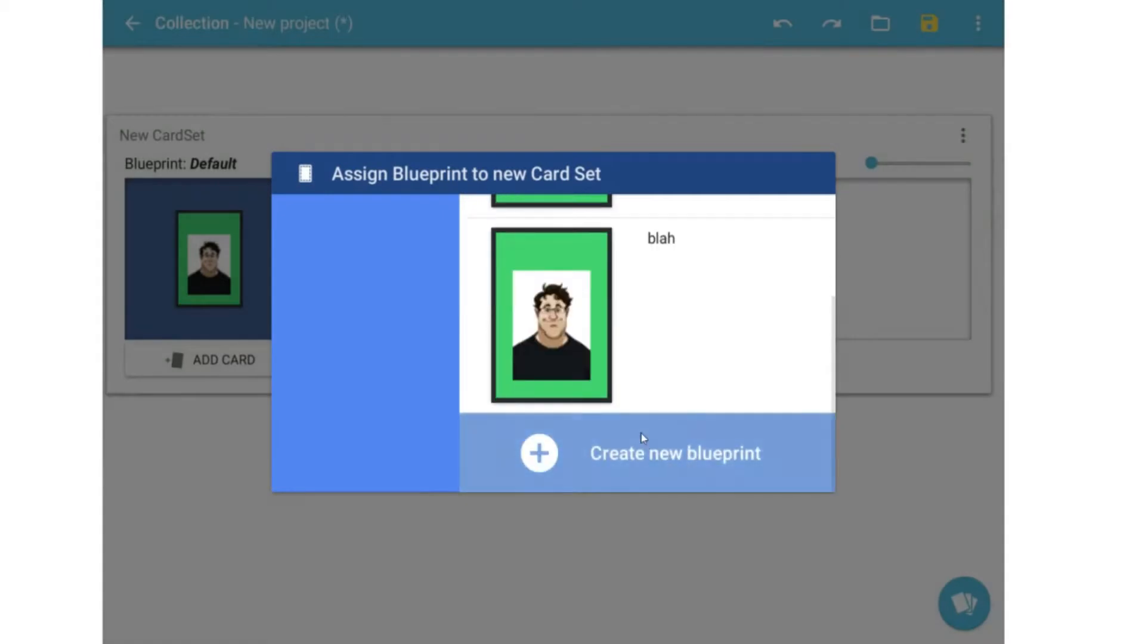
scroll(656, 341, up, 2)
click(572, 458)
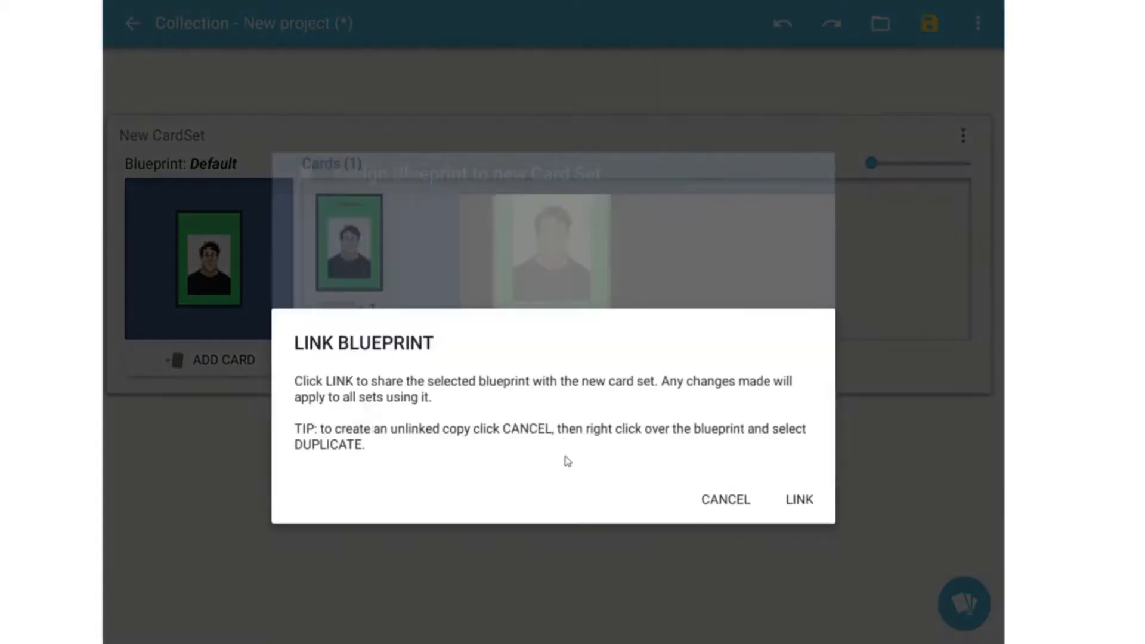
click(807, 417)
scroll(296, 442, down, 1)
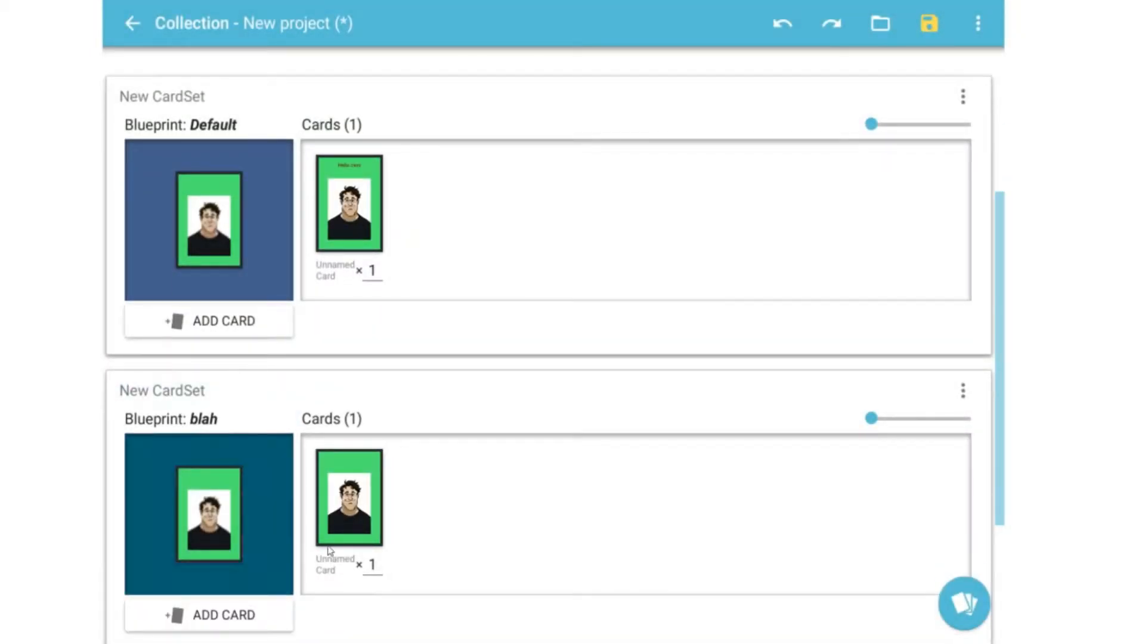
scroll(329, 547, down, 2)
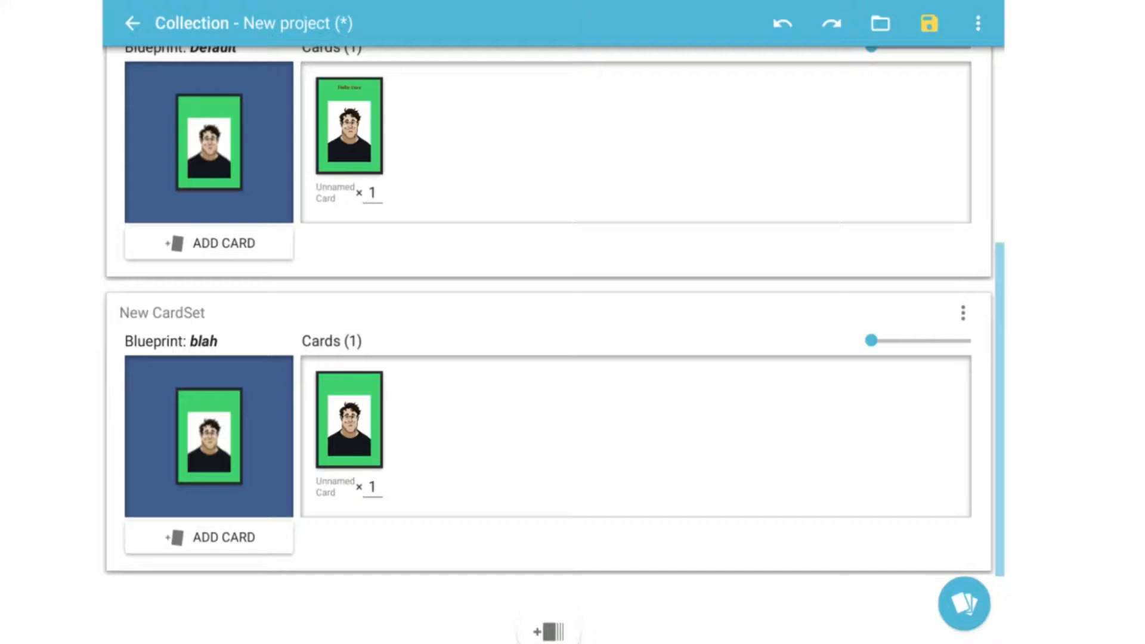
Duplicate the card set that uses the Default blueprint
scroll(533, 264, up, 2)
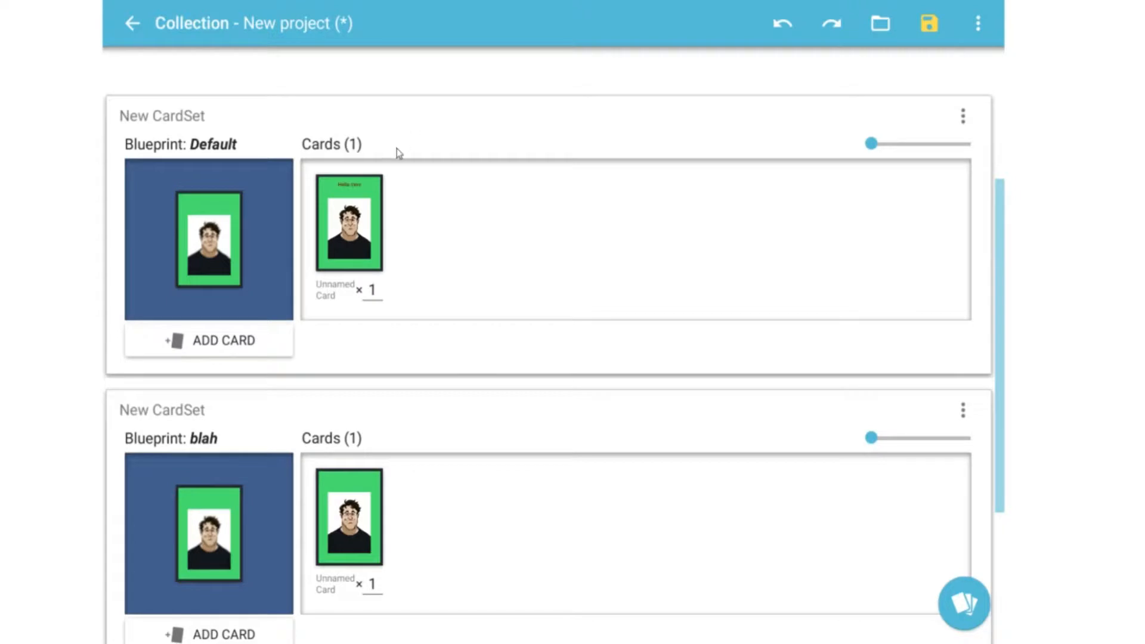
click(966, 123)
click(967, 126)
click(967, 126)
click(926, 189)
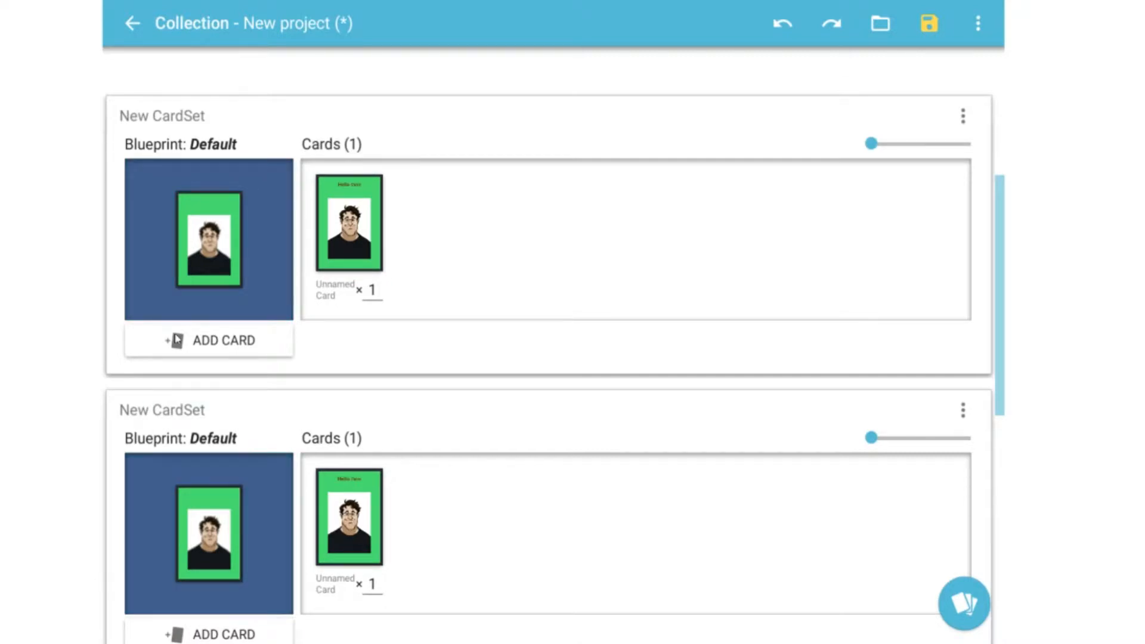
Extend the title area of the shared Default blueprint downward, shrinking the image area, and return to the collection
click(210, 291)
drag(526, 216, 527, 361)
click(928, 25)
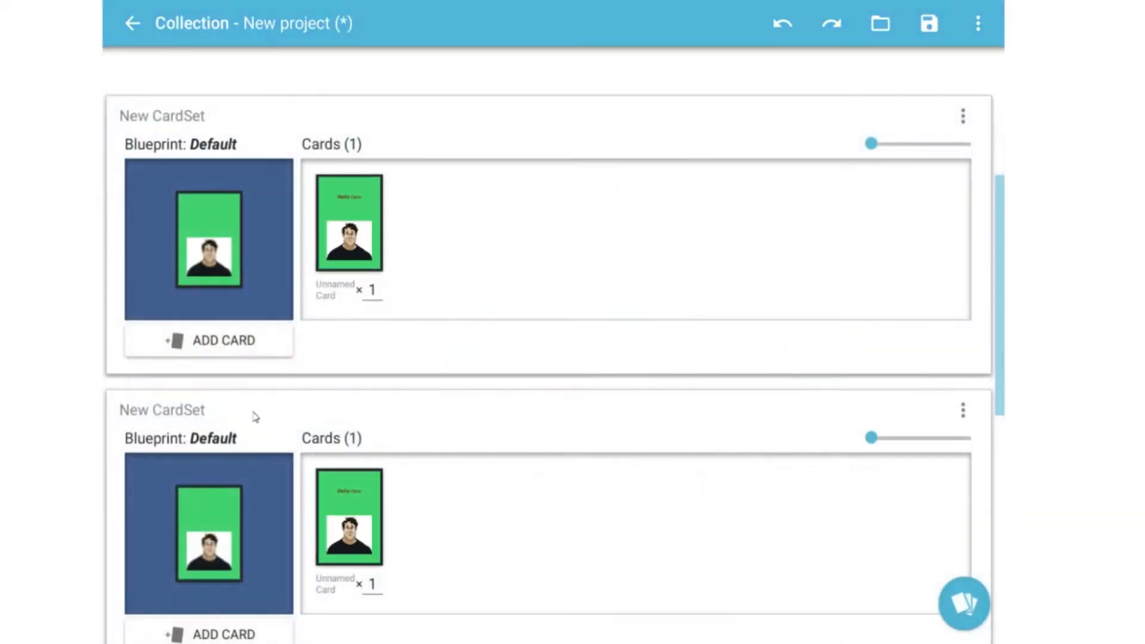
Compare the card layouts of the Default and "blah" card sets, and briefly reopen the Default blueprint
scroll(261, 388, down, 6)
scroll(256, 480, down, 2)
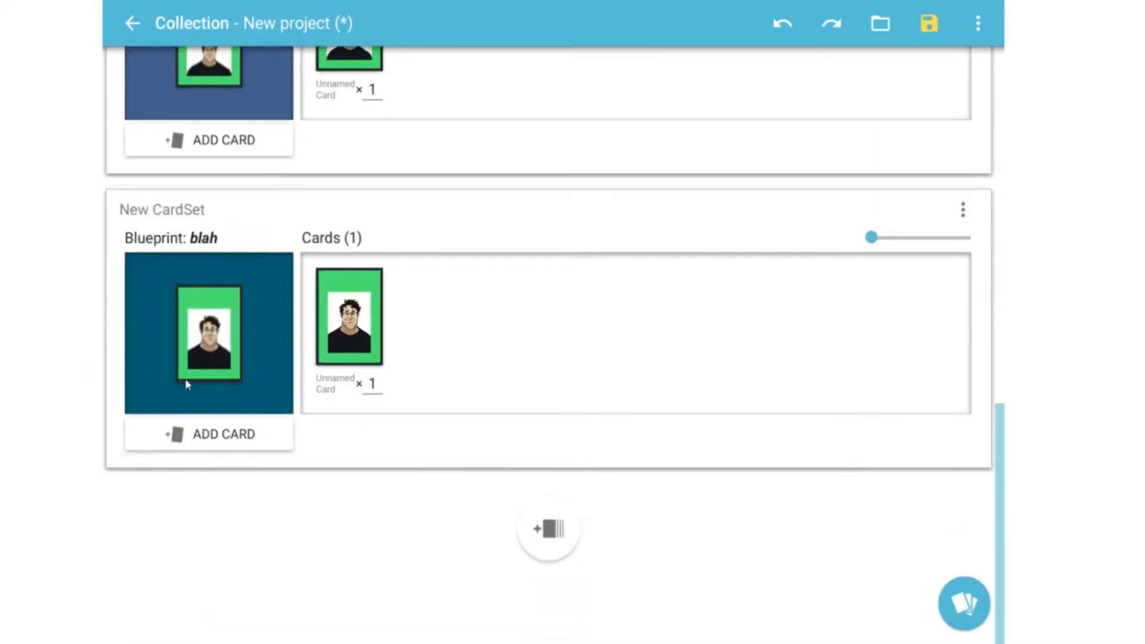
scroll(197, 401, up, 3)
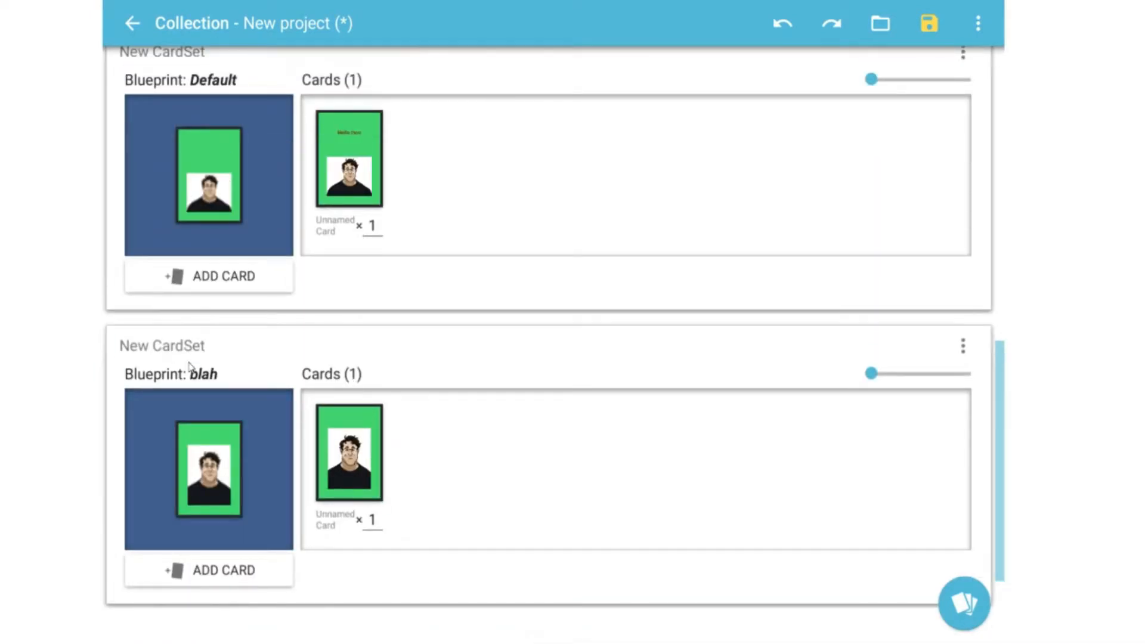
scroll(201, 372, up, 3)
scroll(167, 292, up, 4)
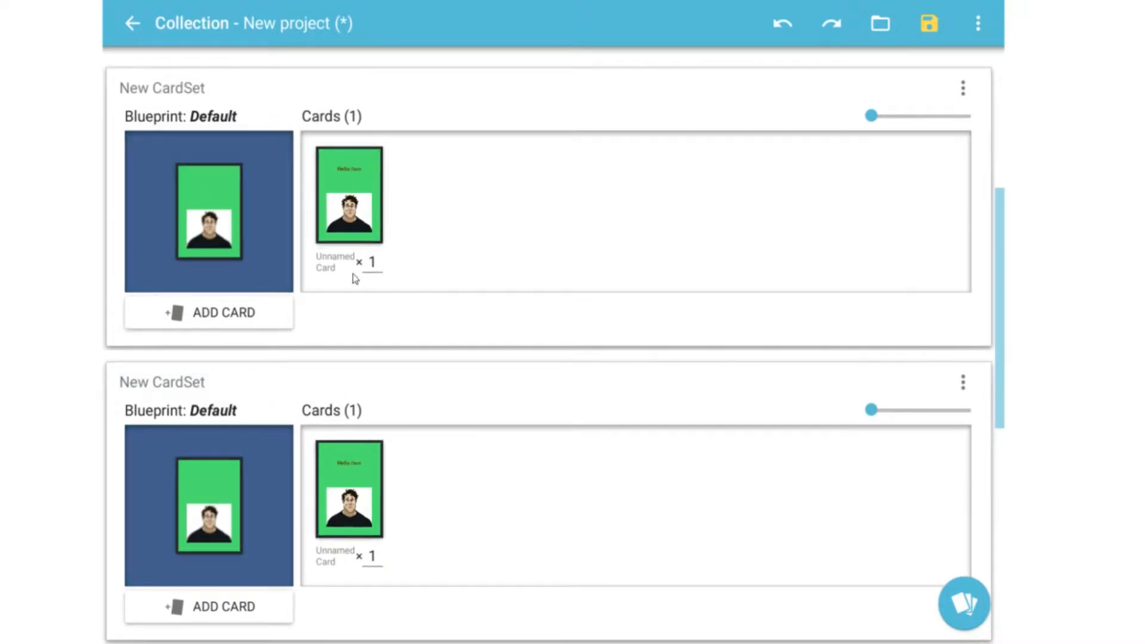
click(229, 190)
click(927, 24)
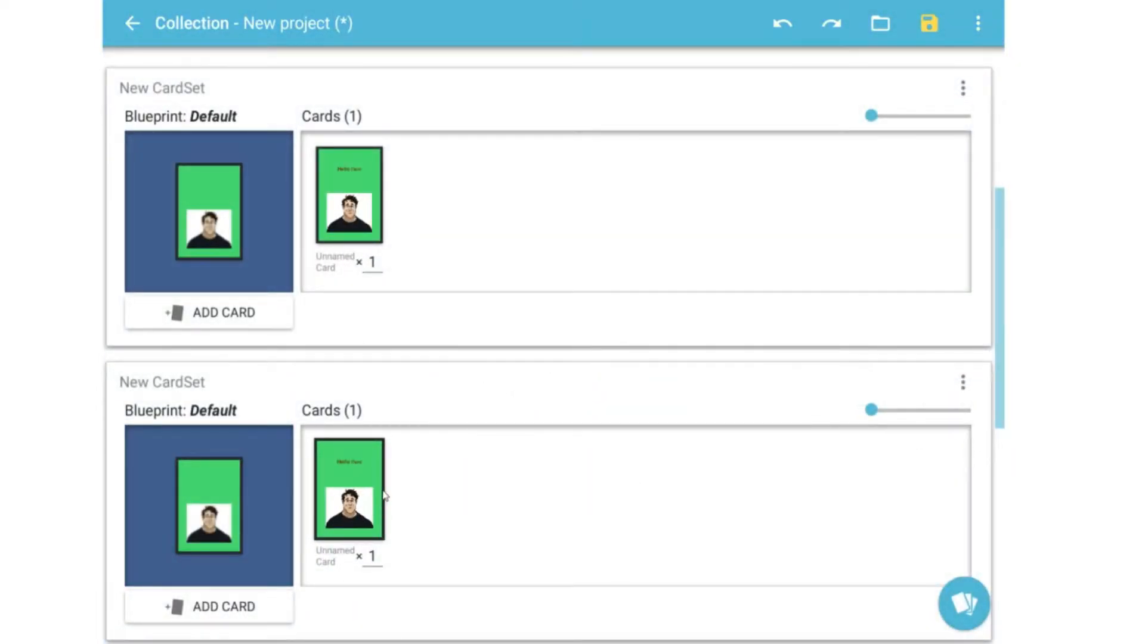
Replace the title text of the first Default set's card with "Good Guy" and close the card
click(379, 180)
click(564, 233)
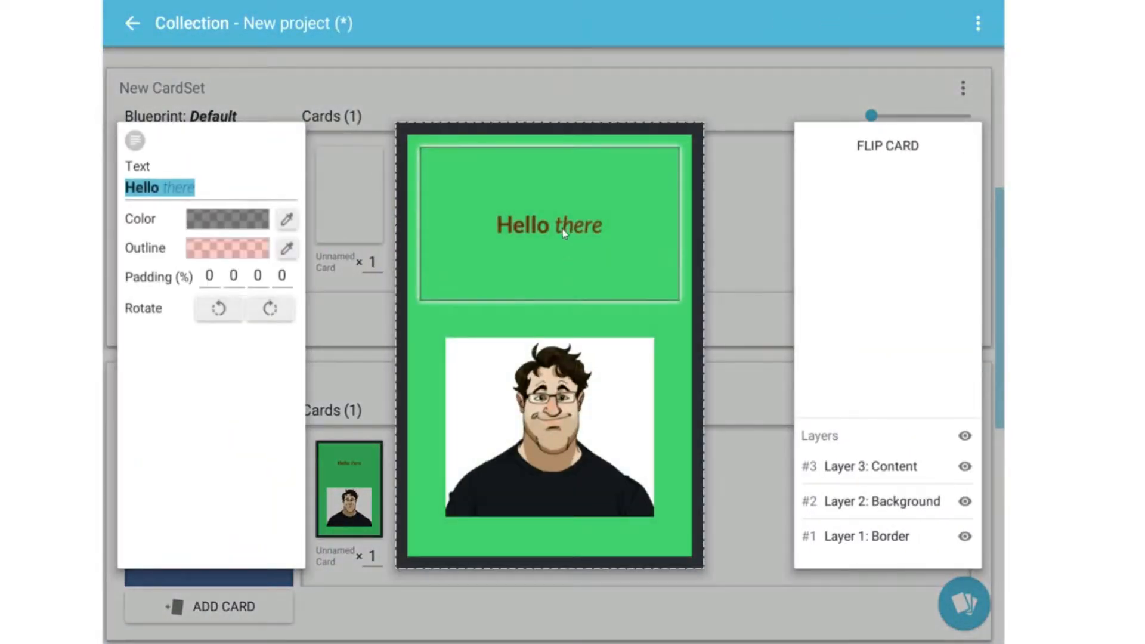
text(G)
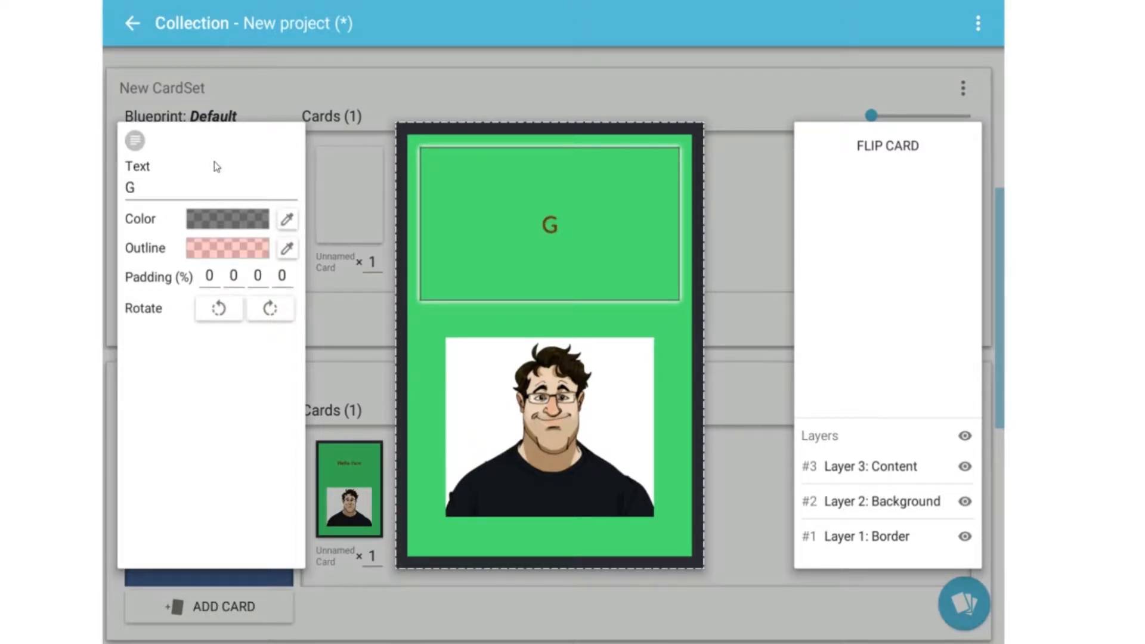
text(ood Guy)
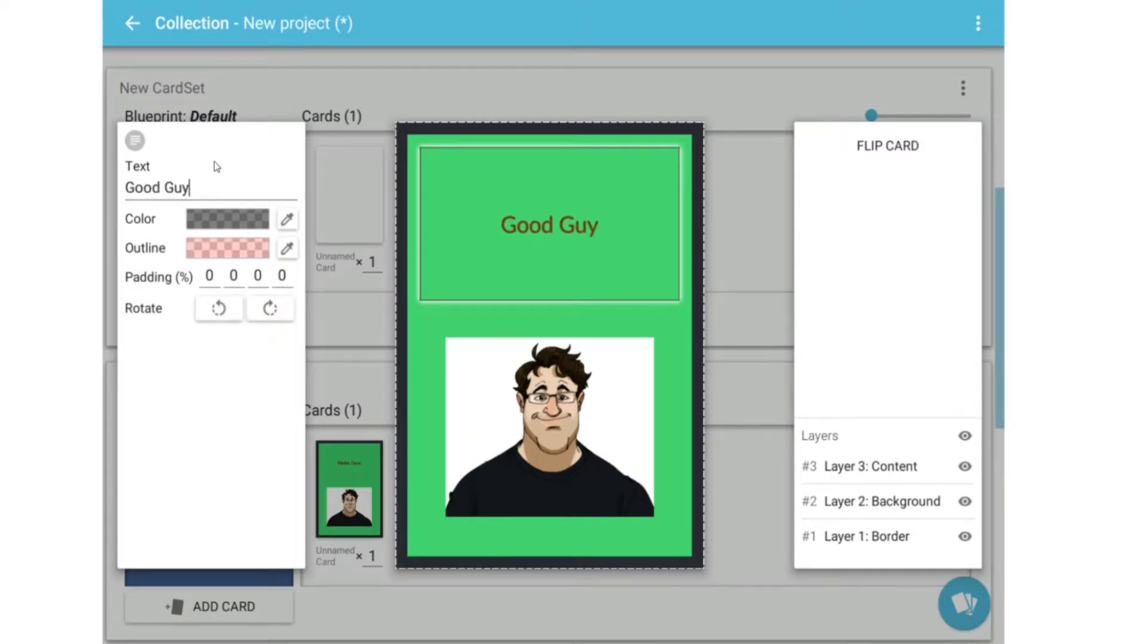
click(736, 398)
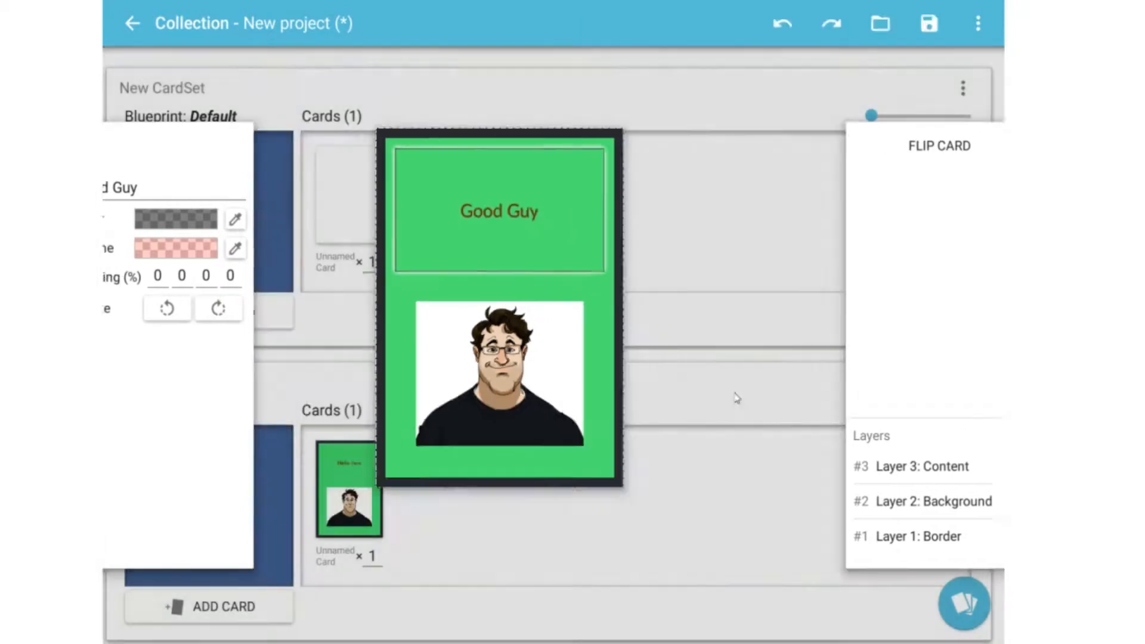
Replace the title text of the card in the second Default set with "Bad Guy" and close the card
click(349, 485)
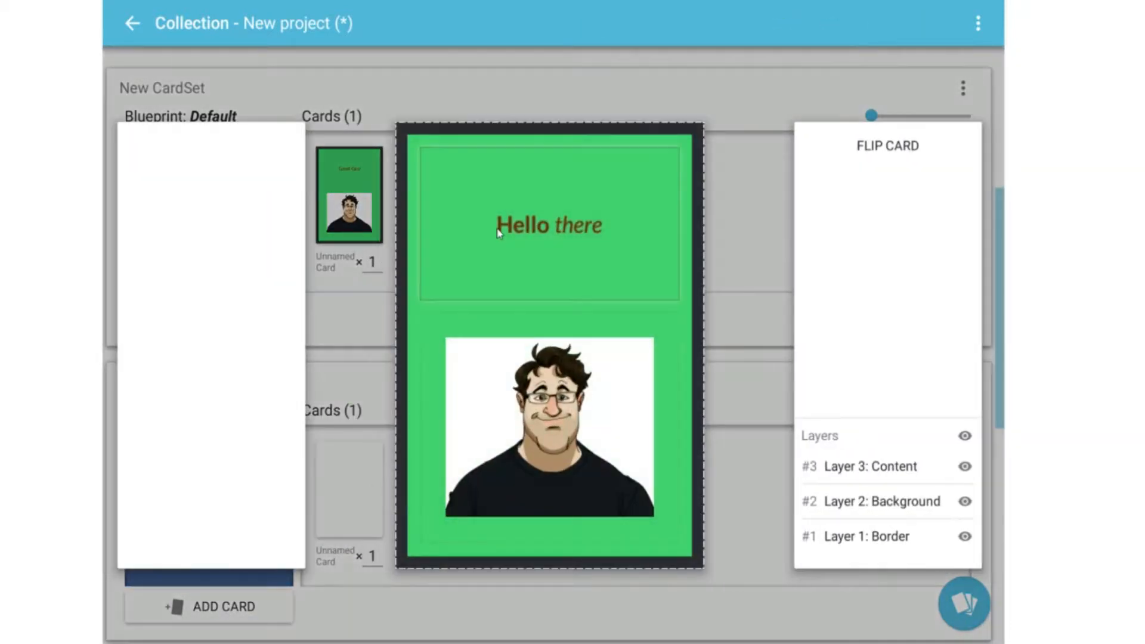
click(428, 210)
text(Bad)
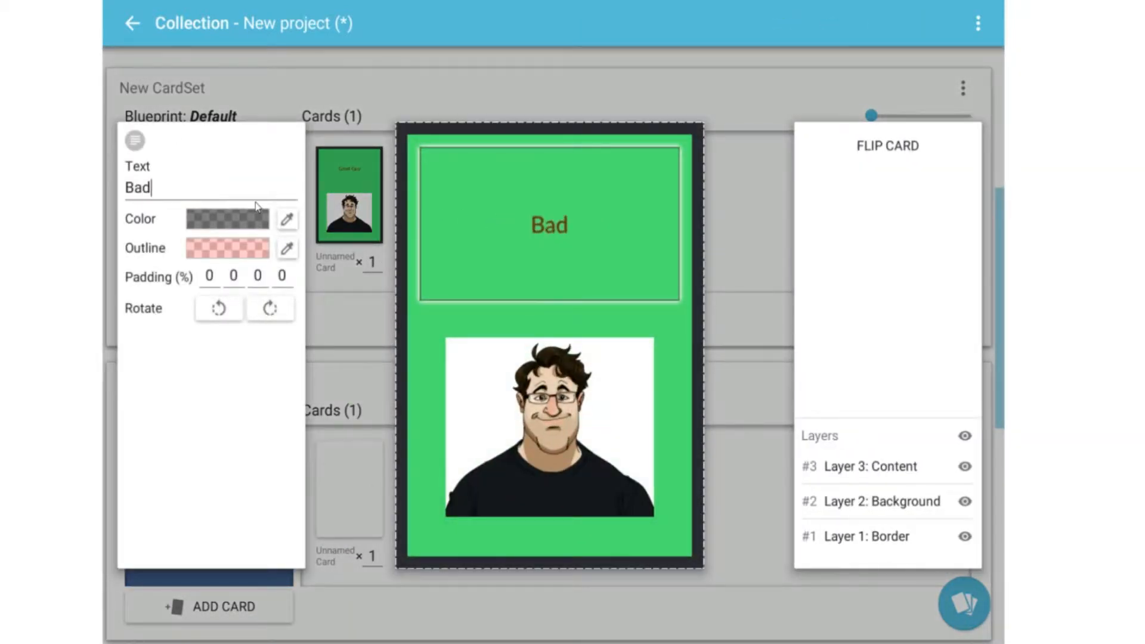
text( Guy)
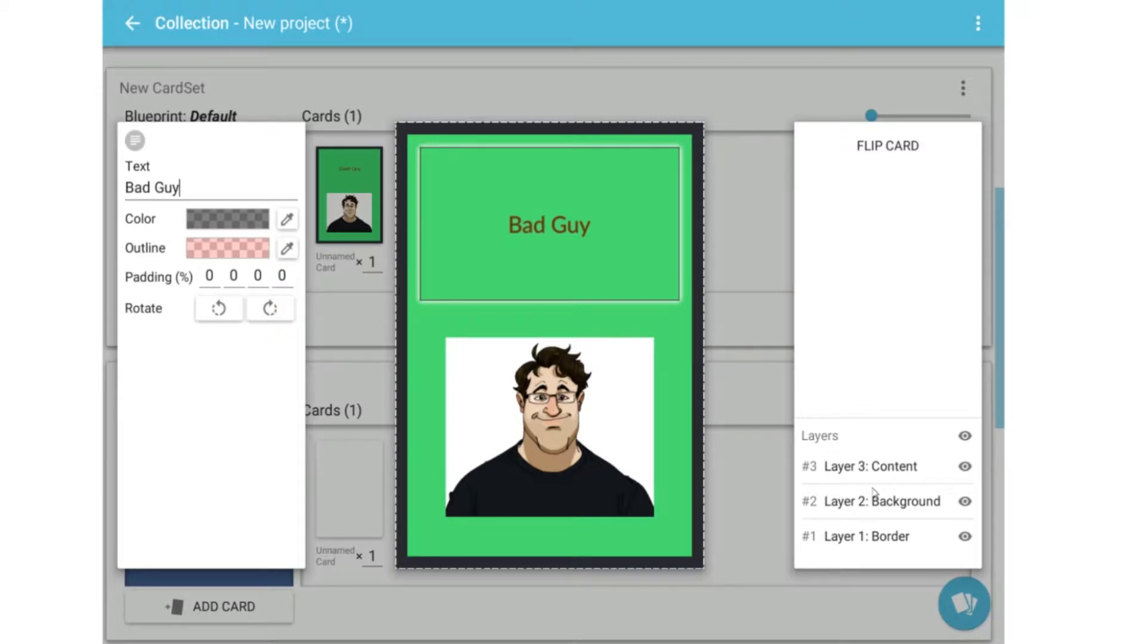
click(757, 388)
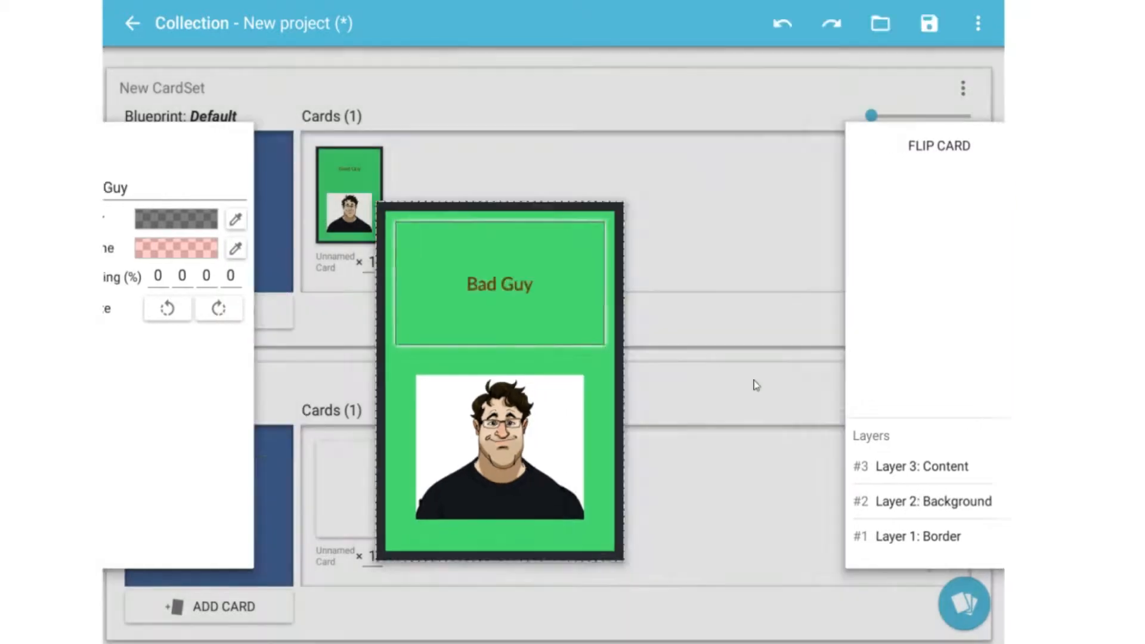
Tint the background of the "Bad Guy" card in the second Default set red and close the card
click(371, 475)
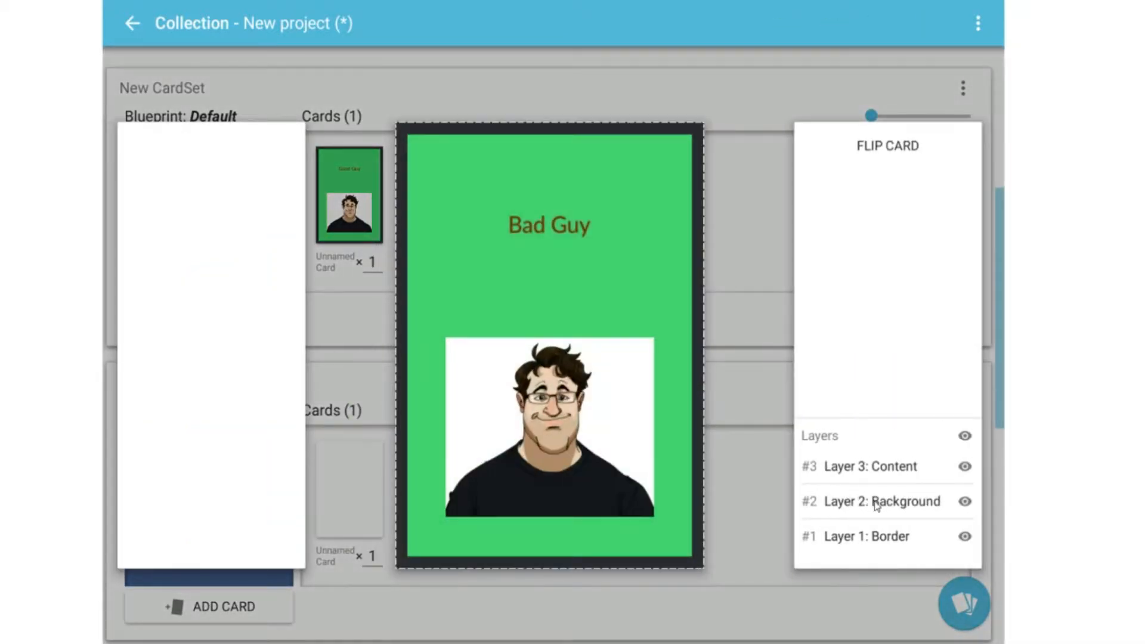
click(512, 281)
click(501, 340)
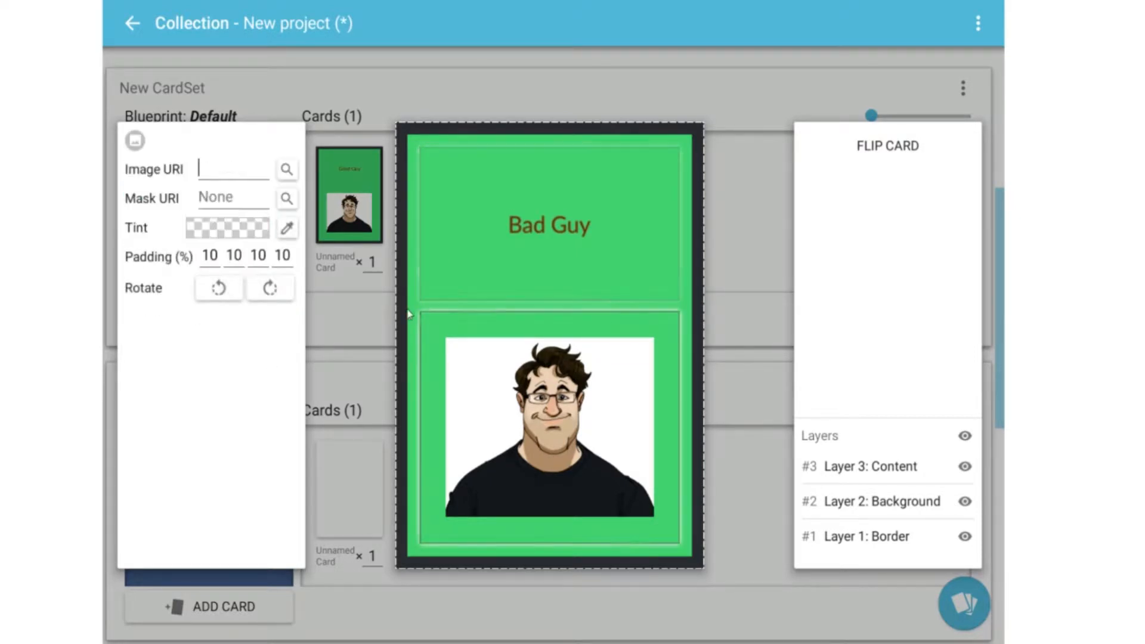
click(414, 308)
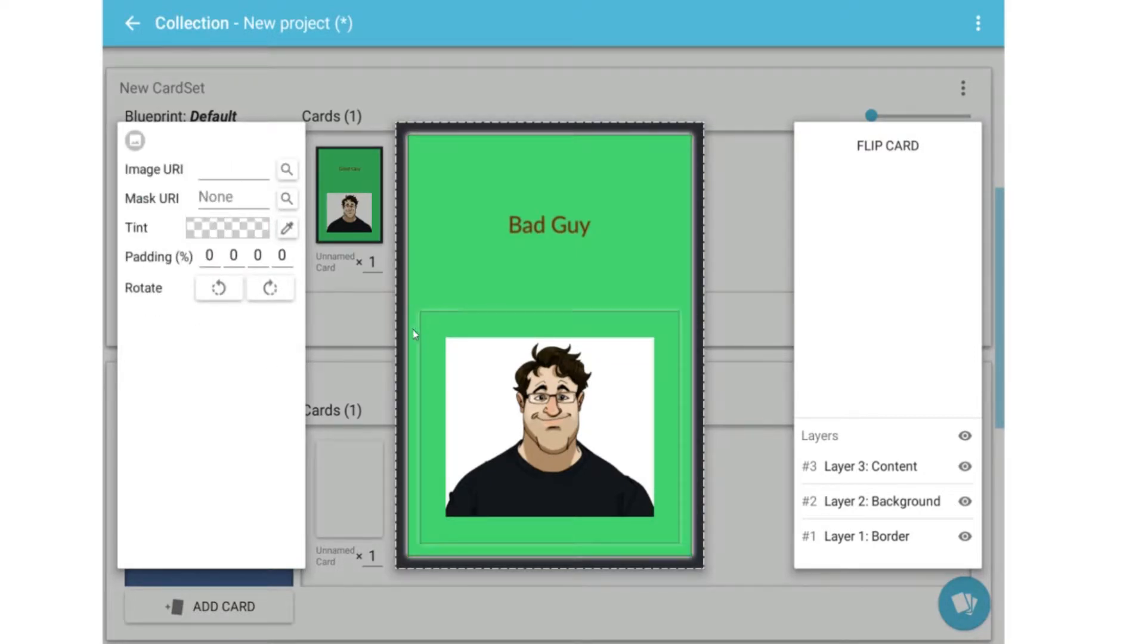
click(414, 332)
click(414, 331)
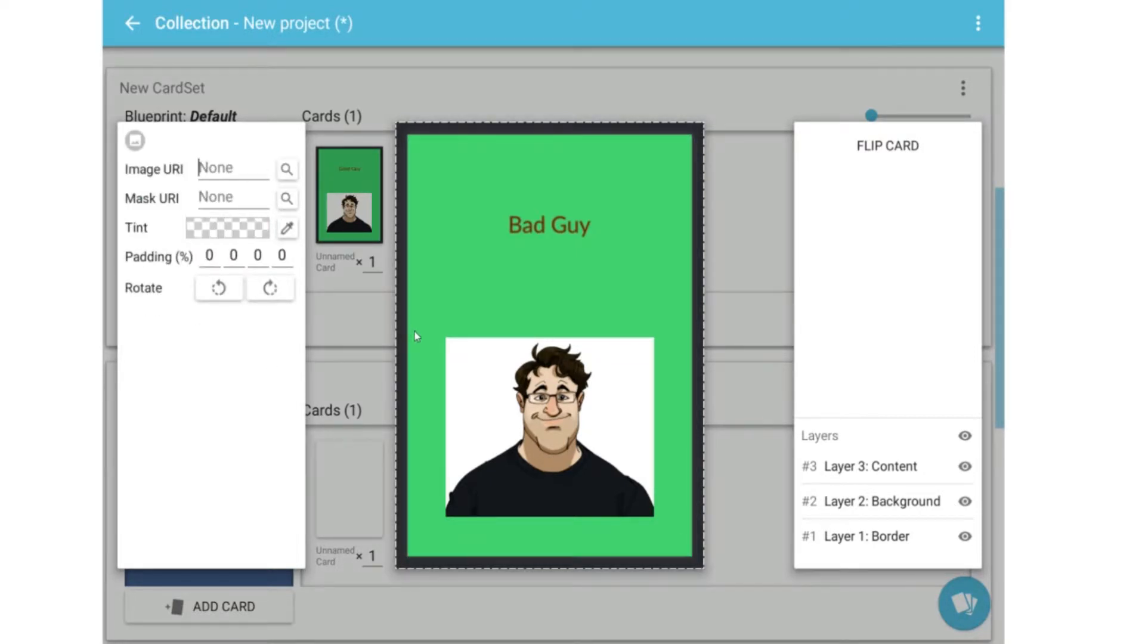
click(287, 202)
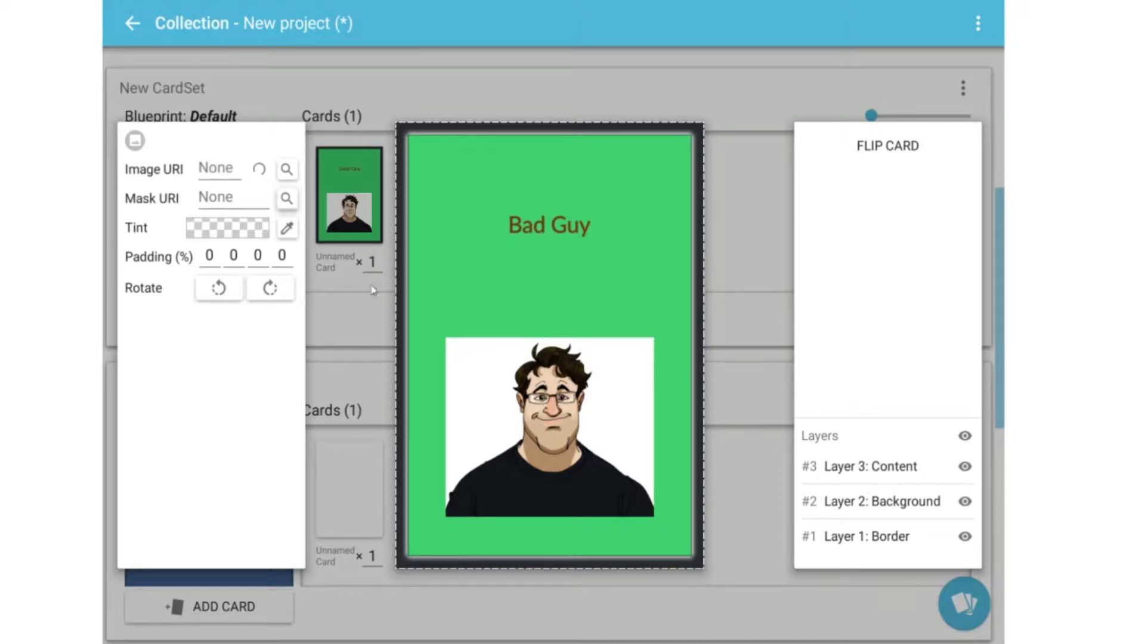
click(287, 229)
drag(511, 349, 726, 357)
click(796, 489)
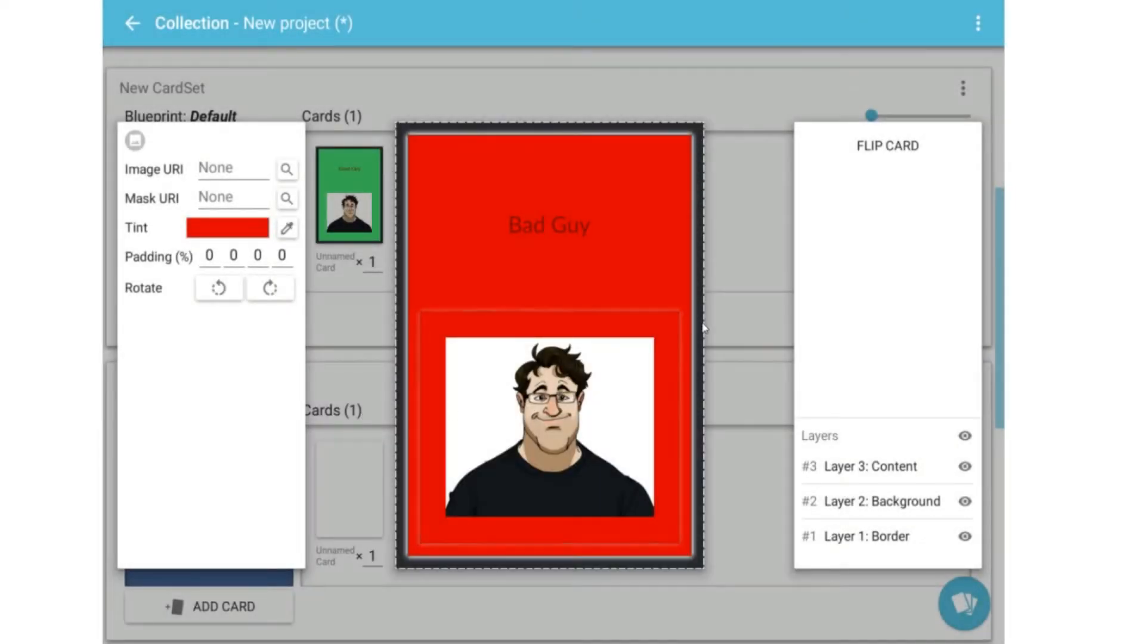
click(709, 328)
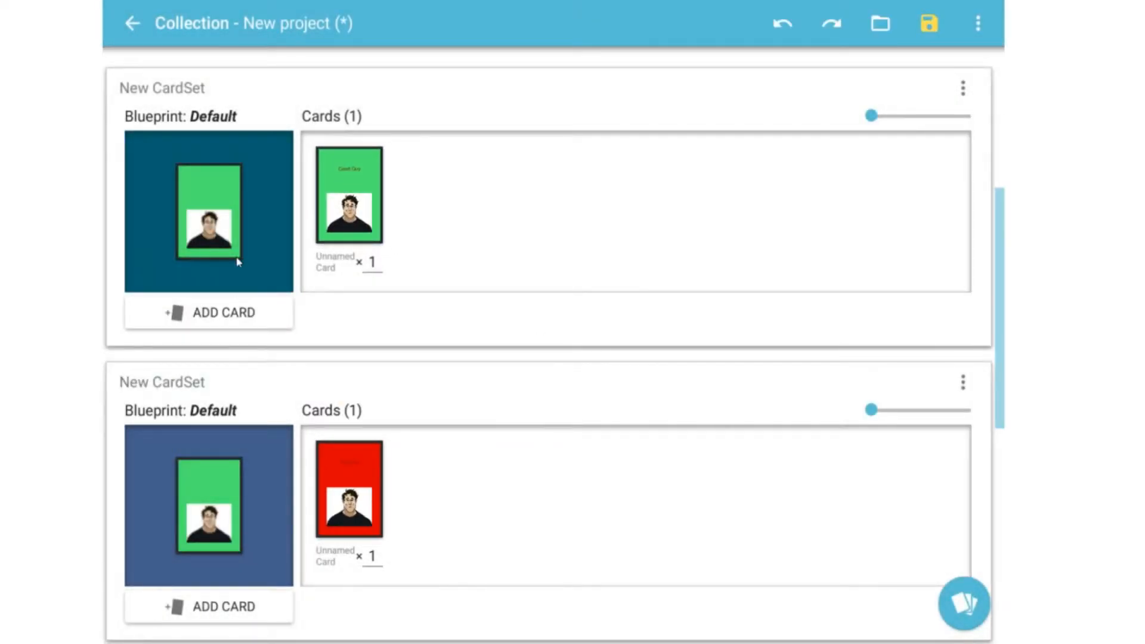
Shrink the Default blueprint's title area to enlarge the image area, apply it, and save the project as david.cc
click(210, 244)
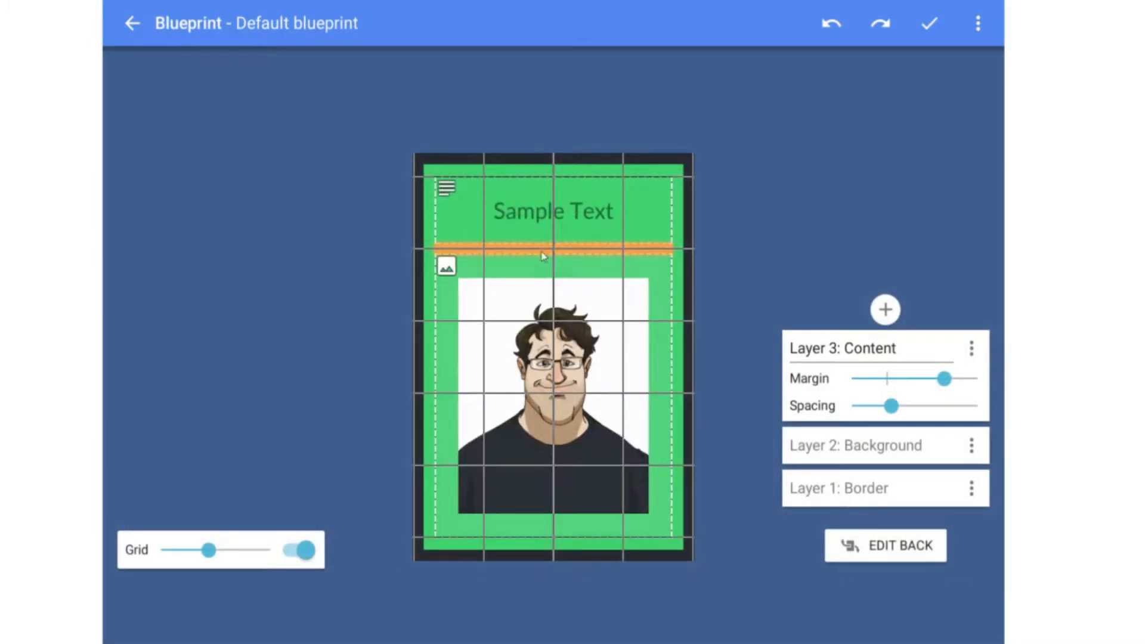
click(928, 24)
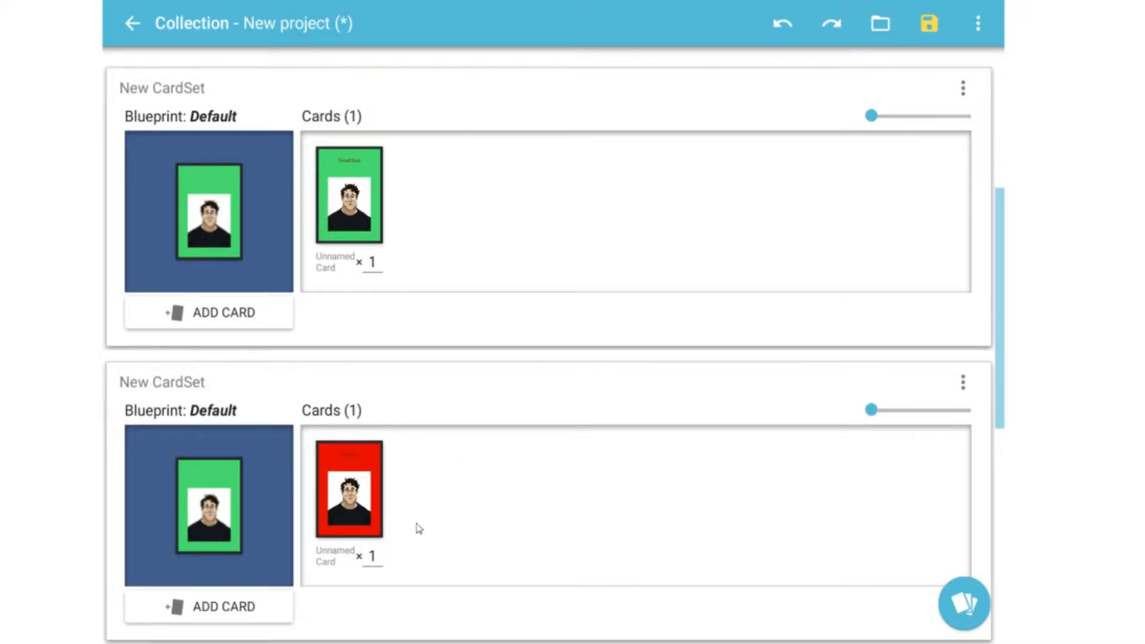
click(933, 35)
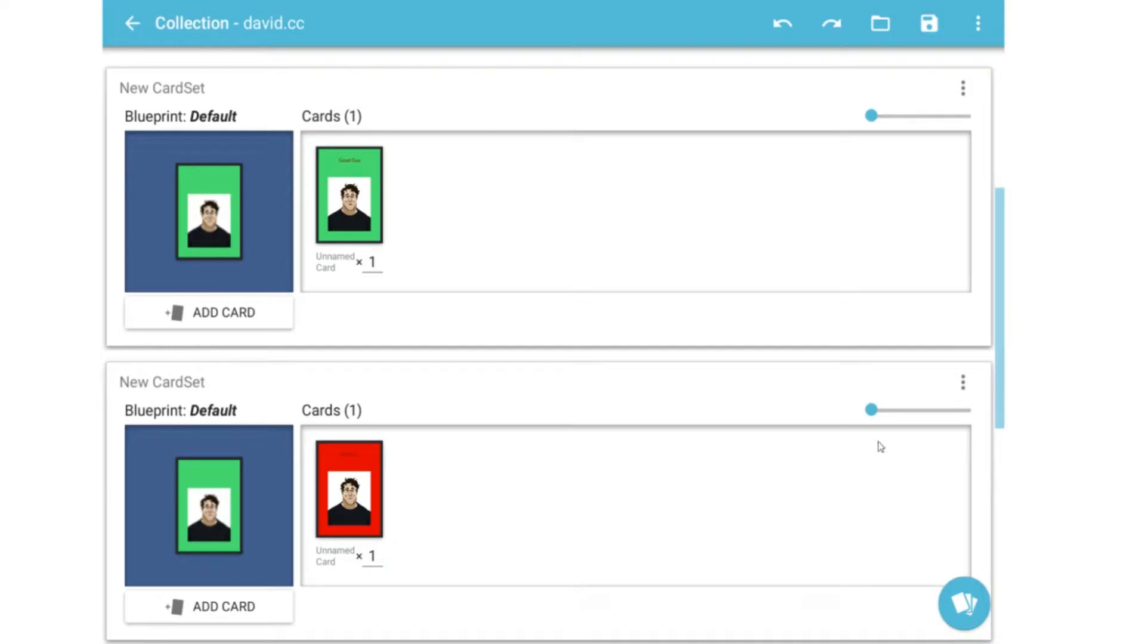
Open the output page for the whole collection and try the Ansi A (letter) and Legal paper sizes
click(957, 610)
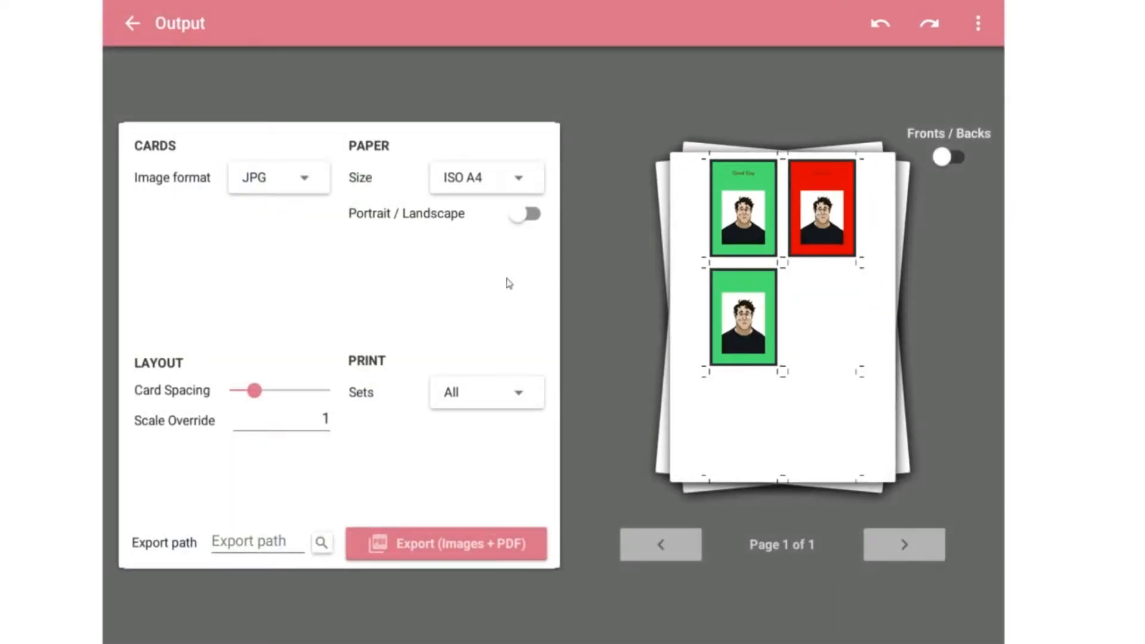
click(468, 177)
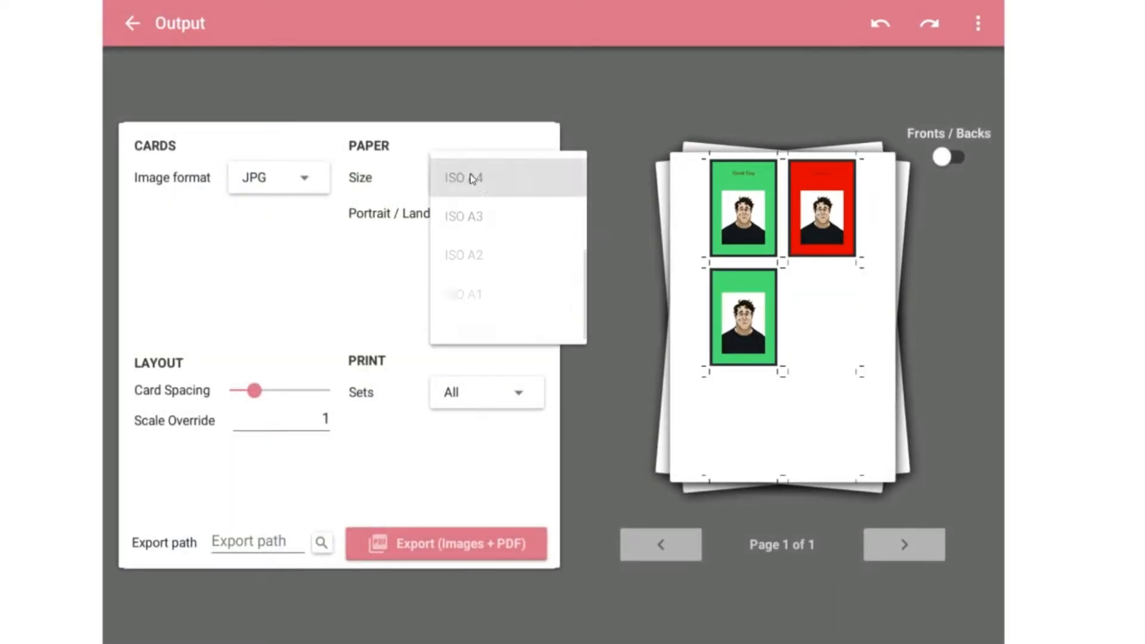
scroll(503, 248, down, 5)
scroll(490, 288, up, 1)
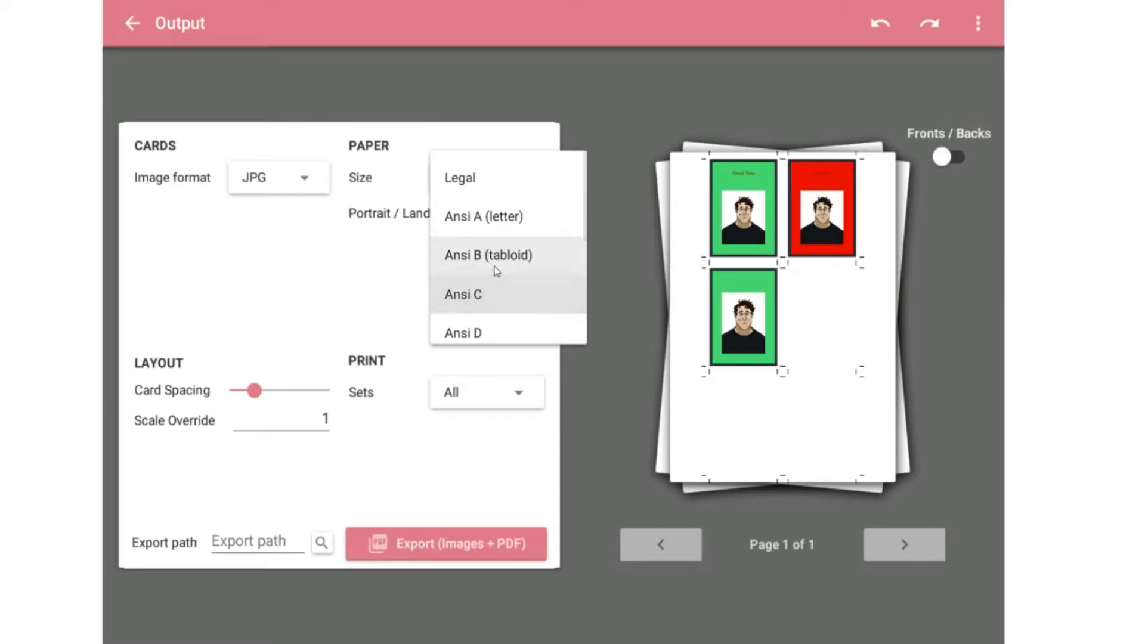
click(471, 216)
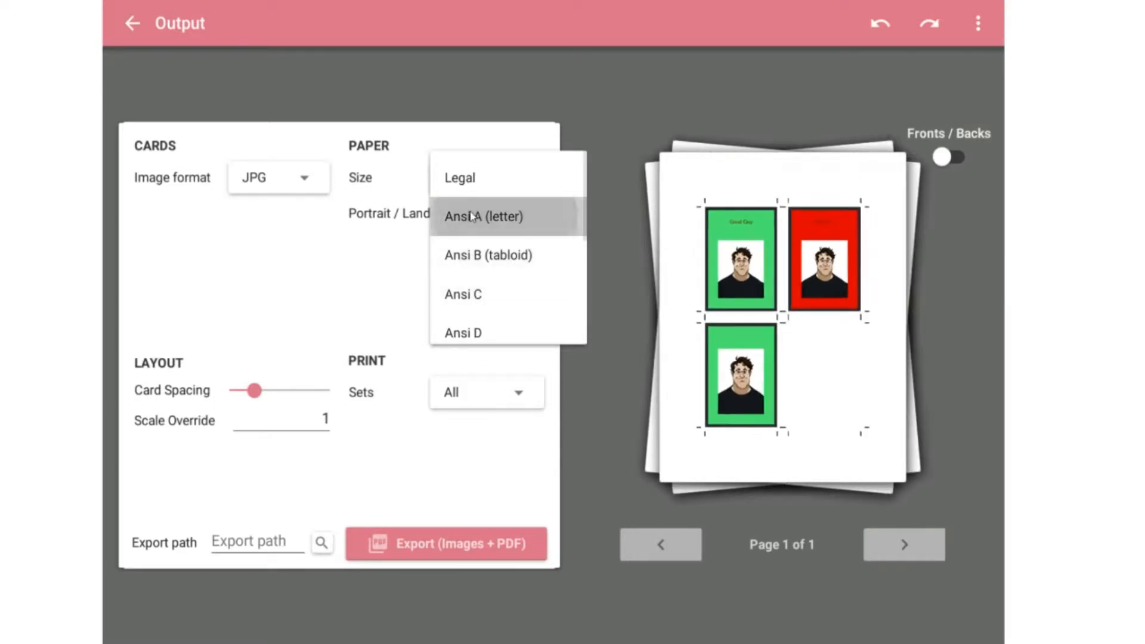
click(484, 190)
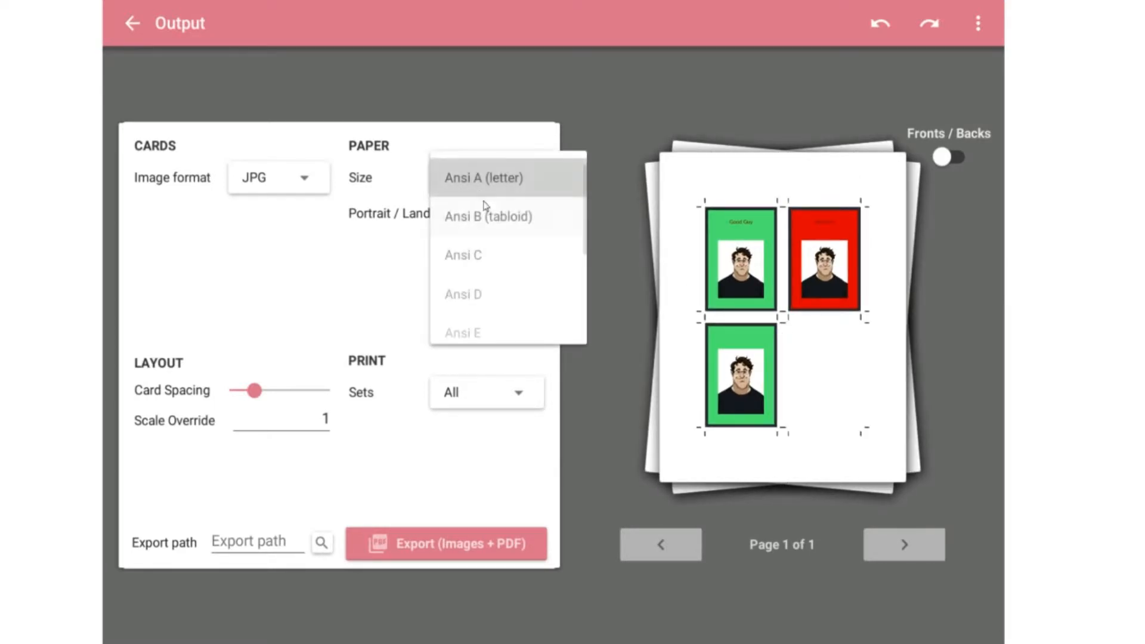
scroll(484, 206, up, 1)
click(482, 179)
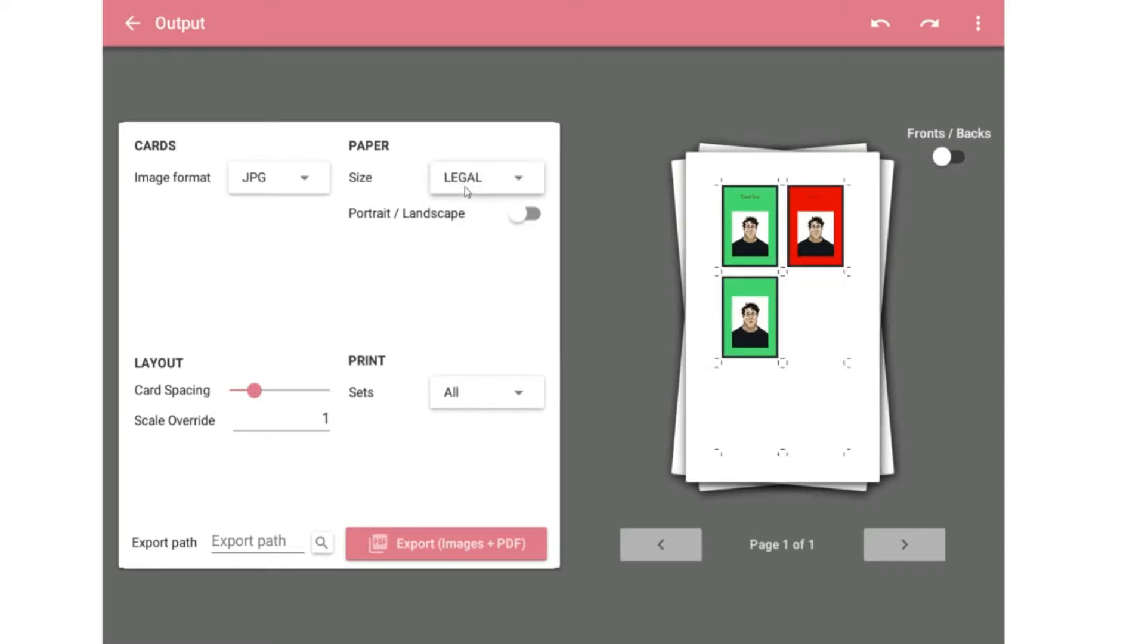
Browse the available paper sizes and choose ISO A4
click(467, 190)
scroll(491, 287, down, 3)
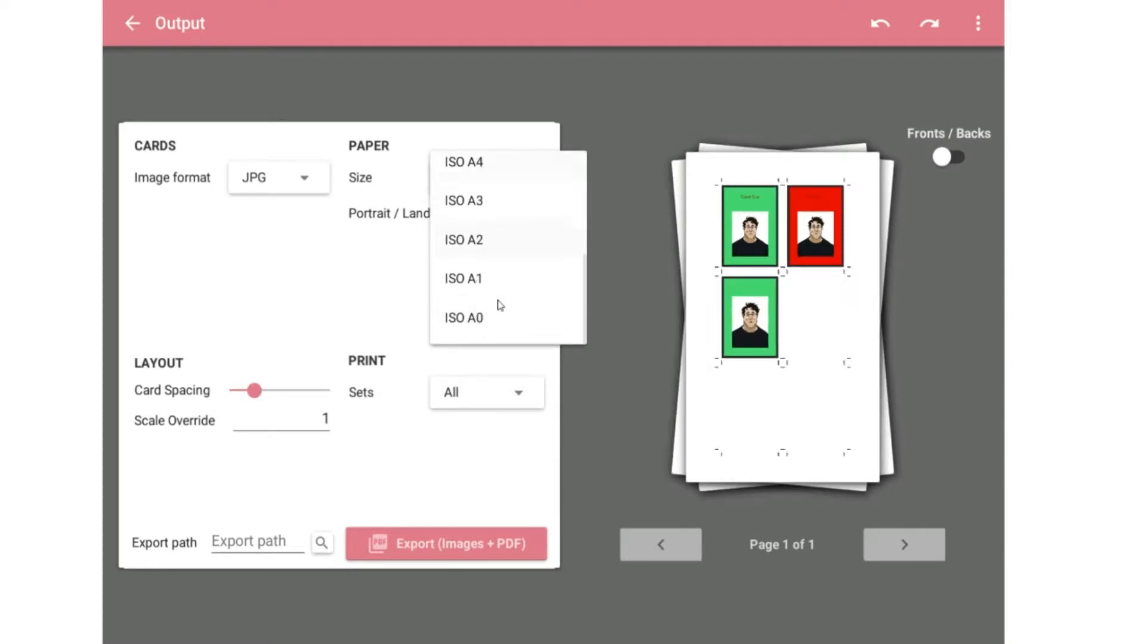
scroll(507, 304, up, 6)
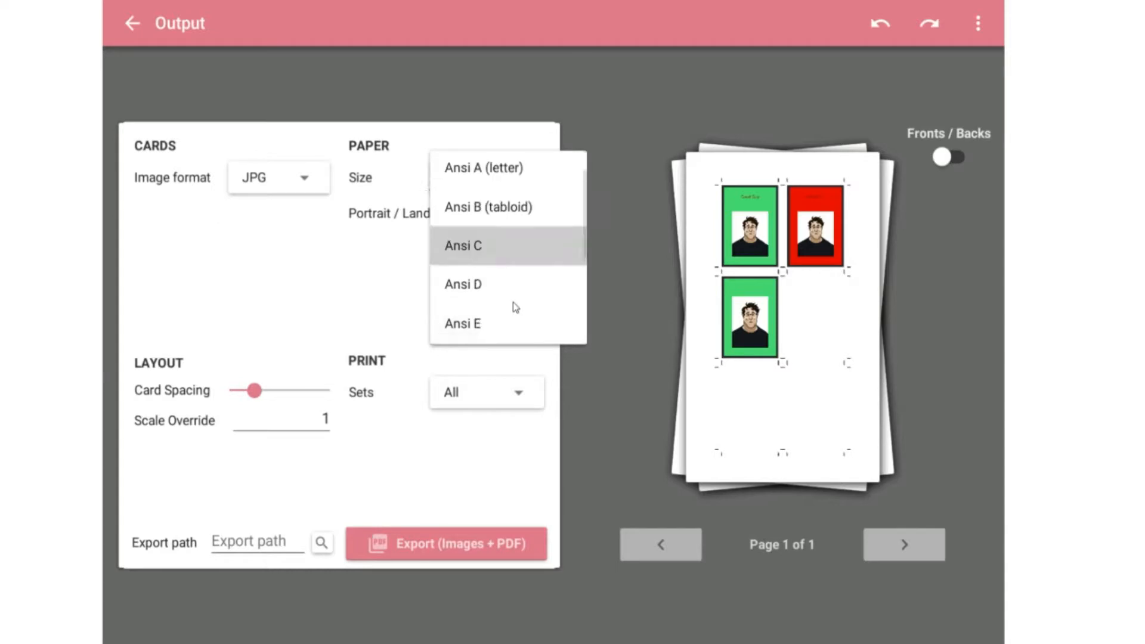
scroll(514, 306, down, 6)
scroll(492, 313, up, 1)
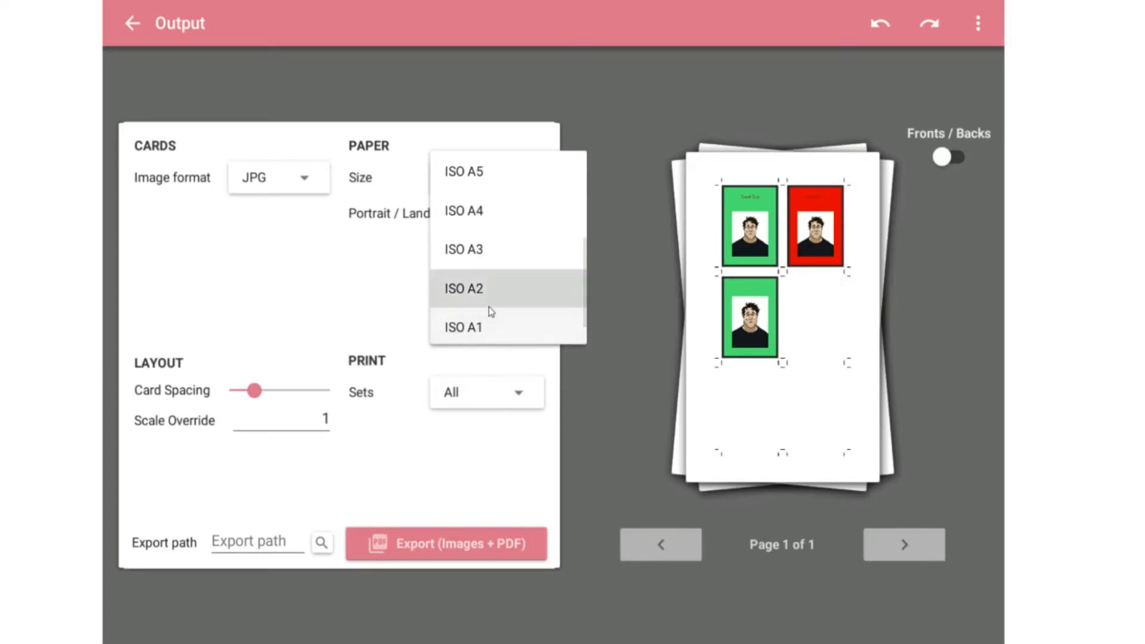
click(486, 214)
Change the paper size to Ansi A (letter)
click(482, 182)
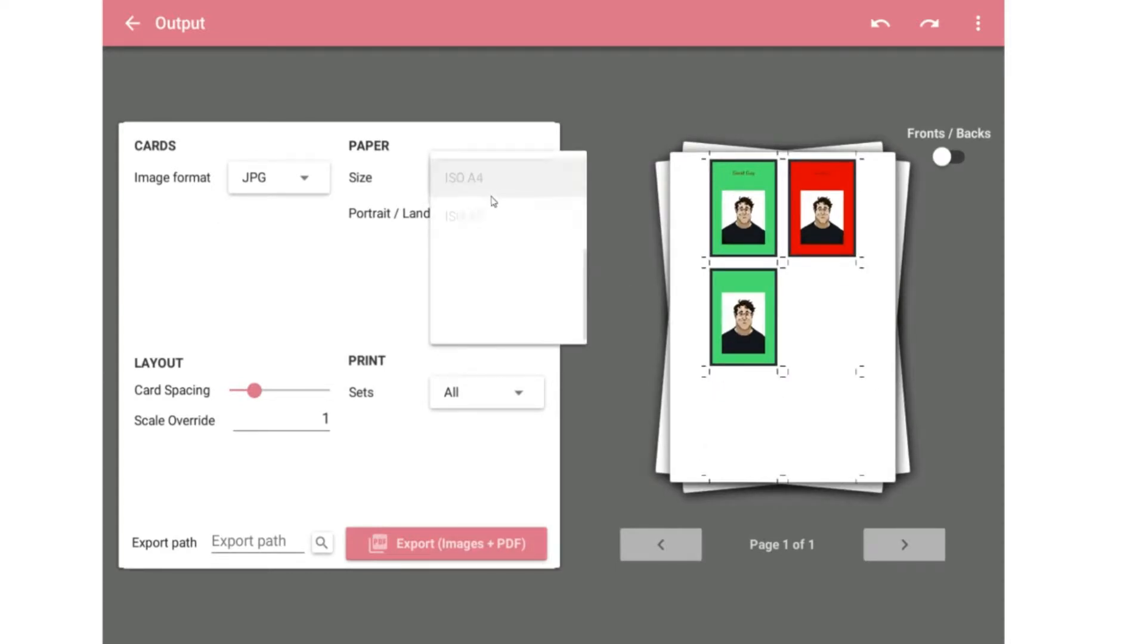
scroll(498, 227, up, 3)
click(506, 219)
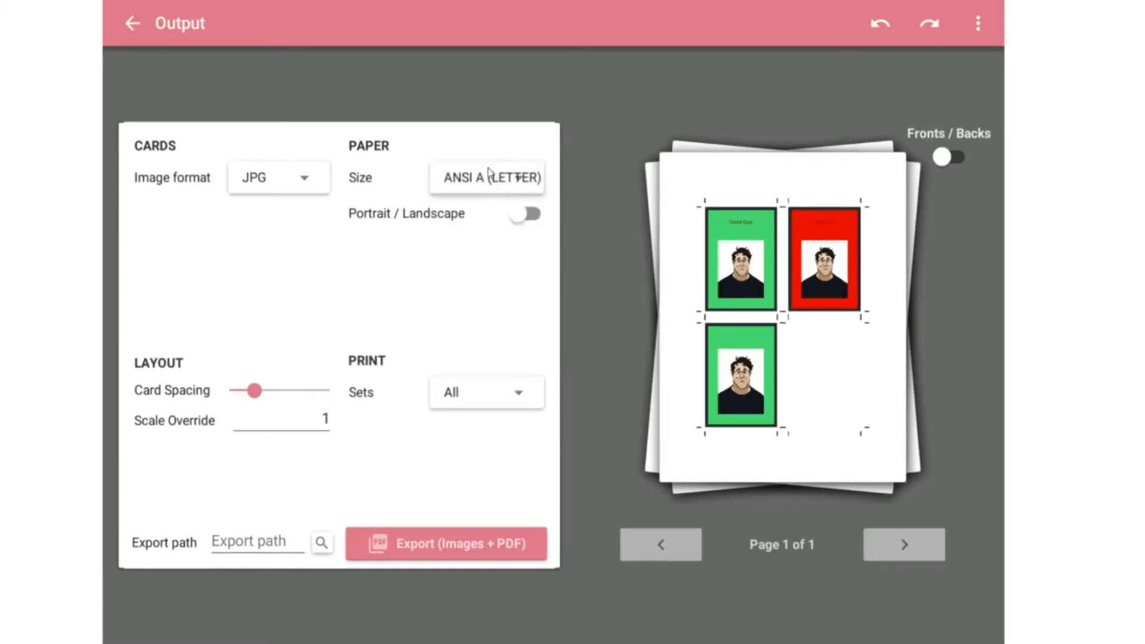
click(488, 172)
click(369, 294)
Set the paper size back to ISO A4
click(450, 187)
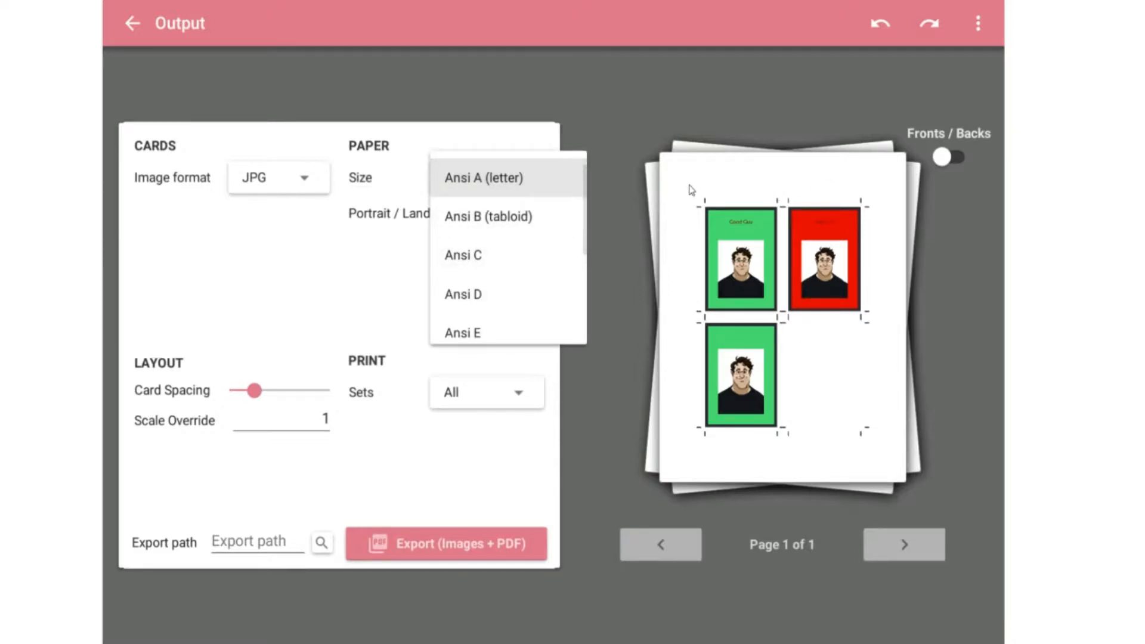
scroll(480, 260, down, 2)
scroll(485, 259, down, 1)
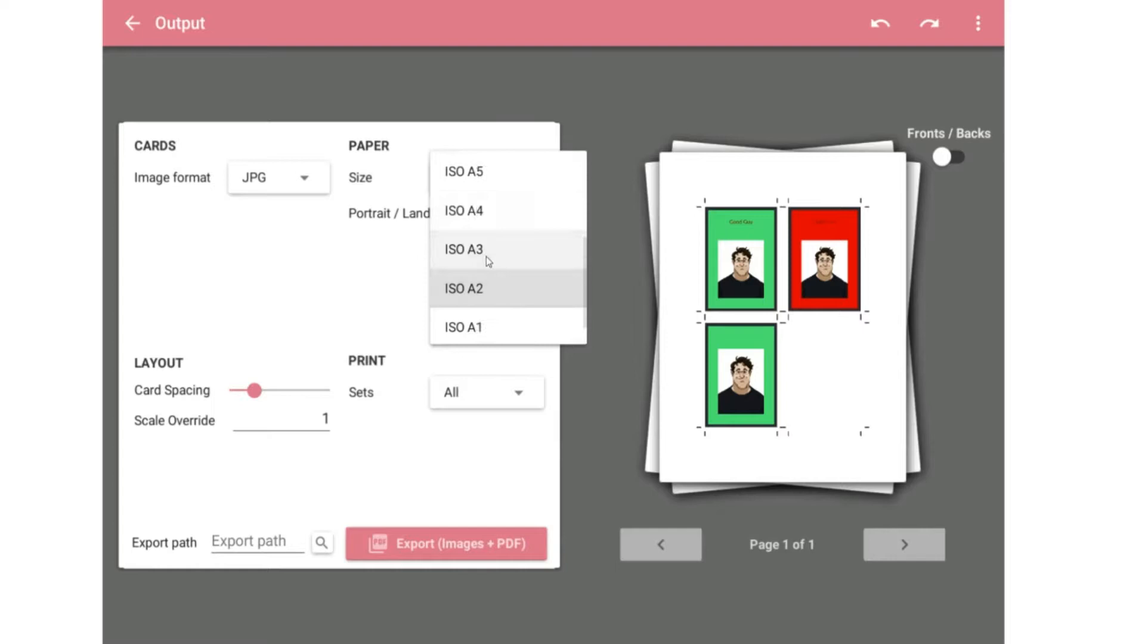
click(475, 210)
click(511, 177)
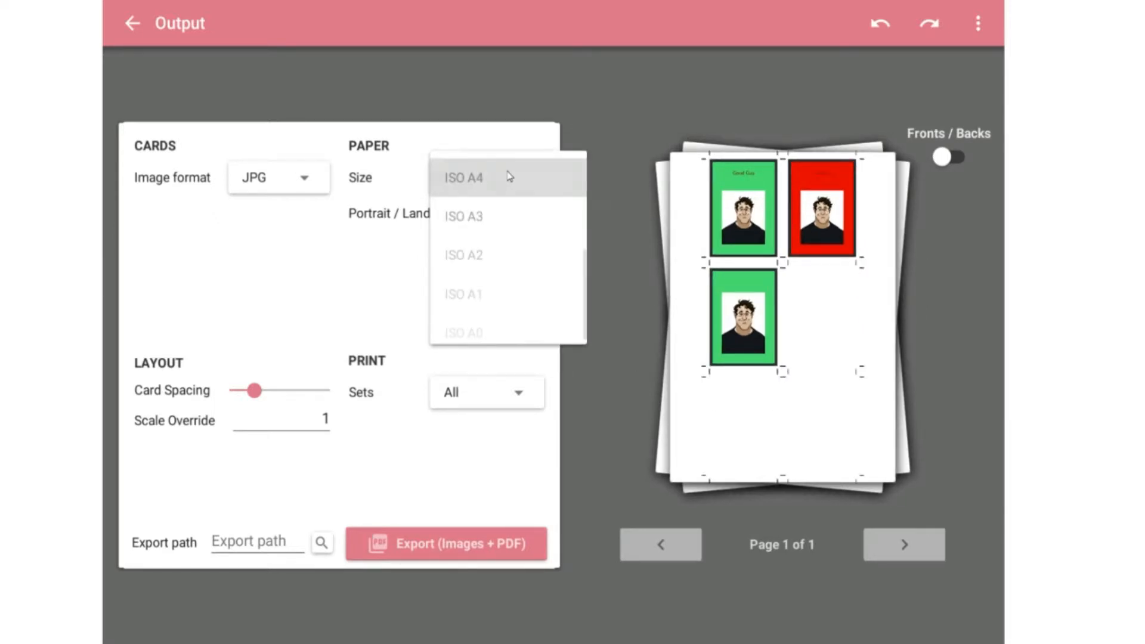
click(396, 275)
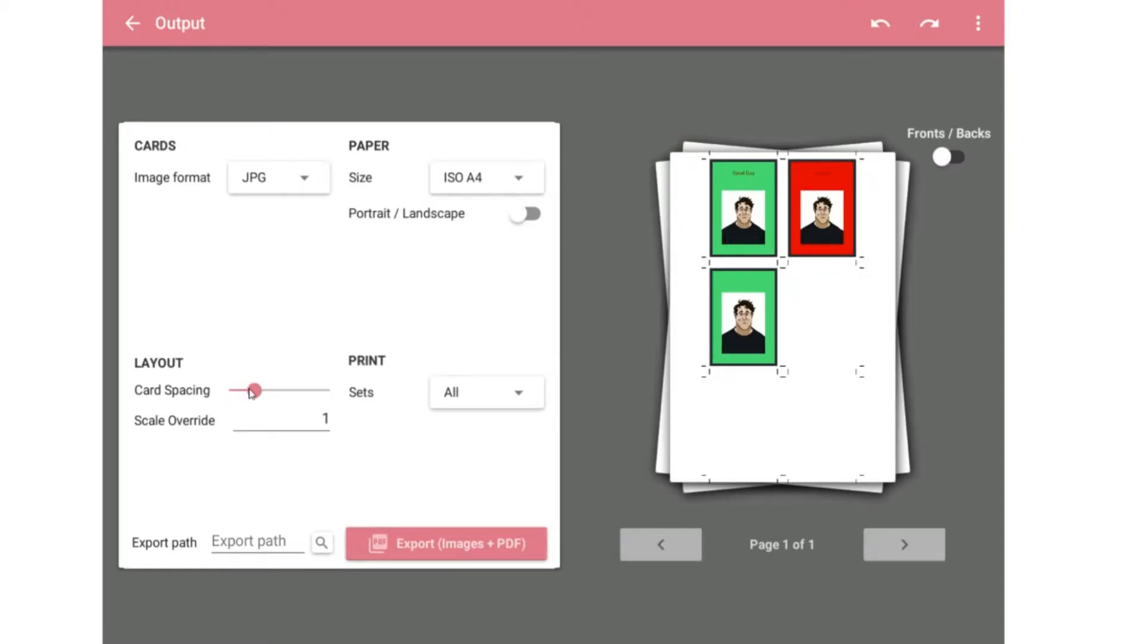
Reduce the card spacing so three cards fit per row, and set the scale override to 2
drag(253, 390, 240, 398)
click(322, 429)
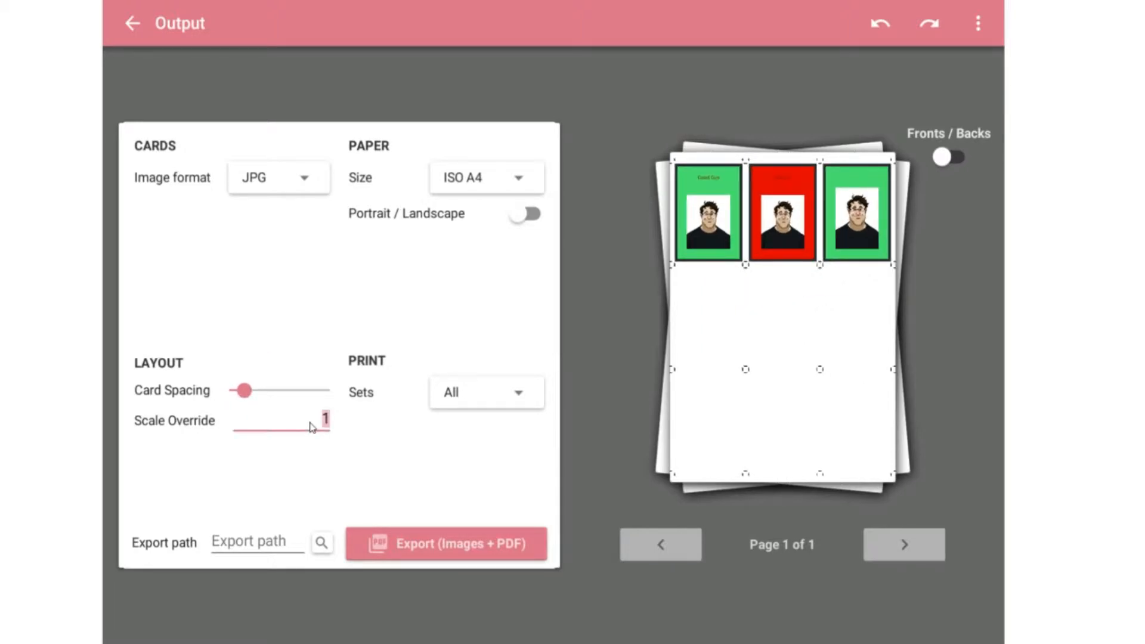
key(BackSpace)
text(2)
click(374, 462)
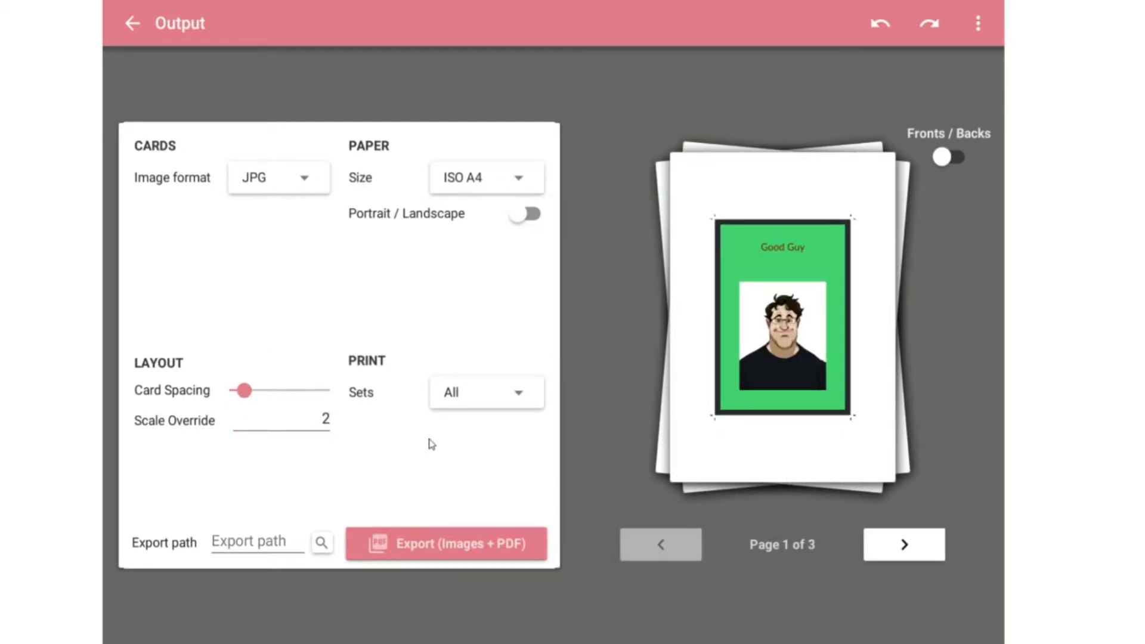
Reduce the card spacing to its minimum and check which card sets can be chosen for printing
mouse_move(243, 390)
mouse_down()
mouse_move(220, 394)
mouse_move(316, 391)
mouse_move(229, 391)
mouse_up()
click(481, 394)
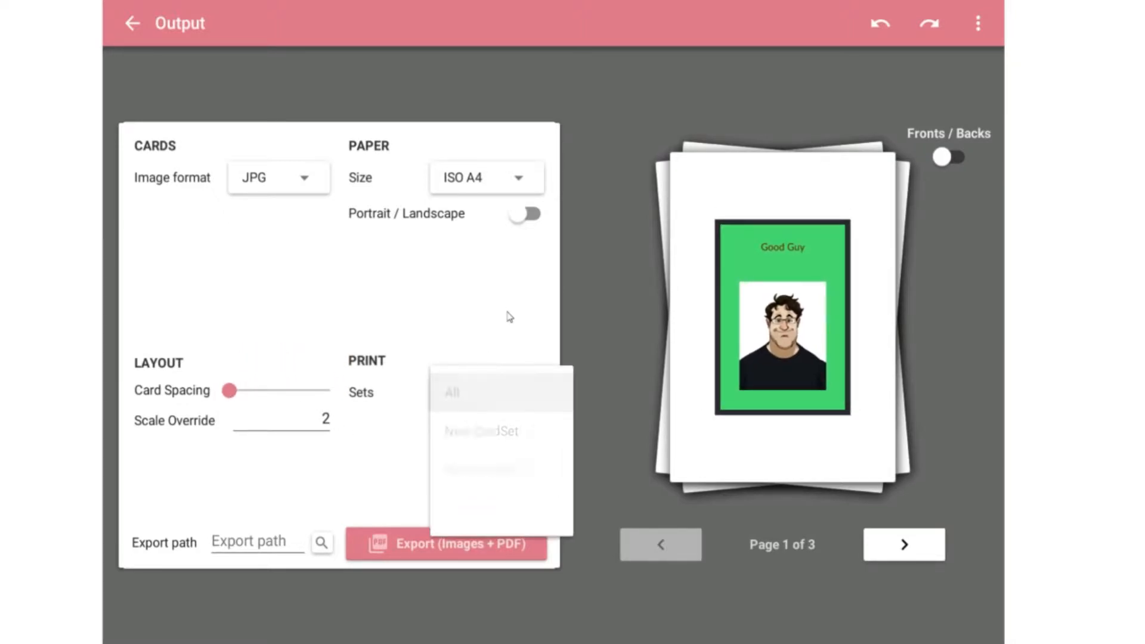
click(504, 312)
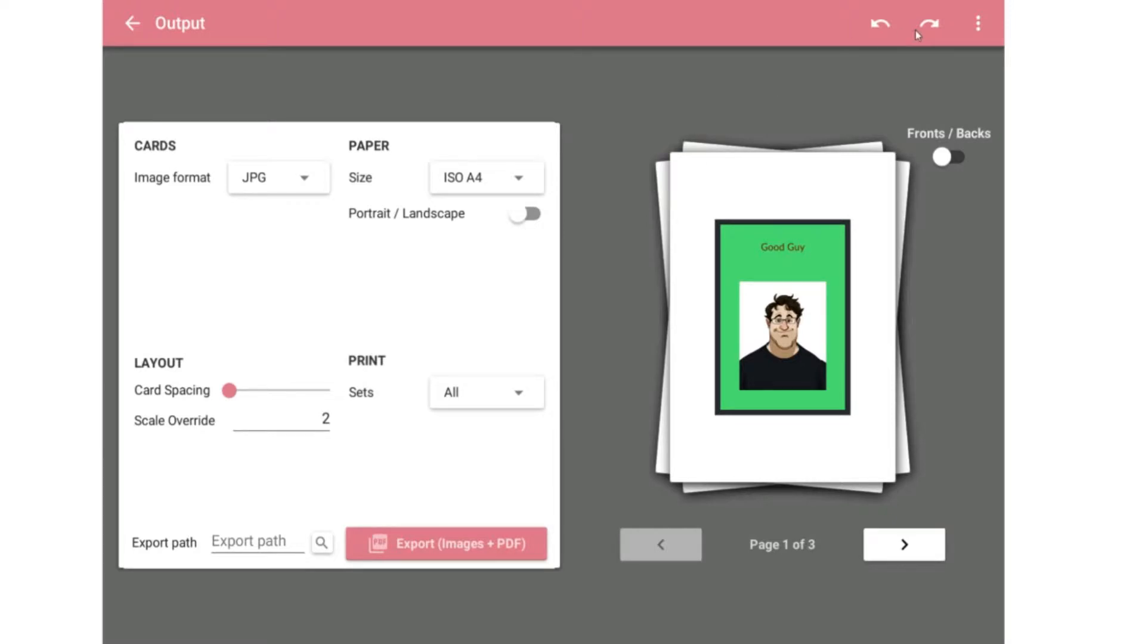
Return to the collection and open the print output for only the first Default card set
click(132, 23)
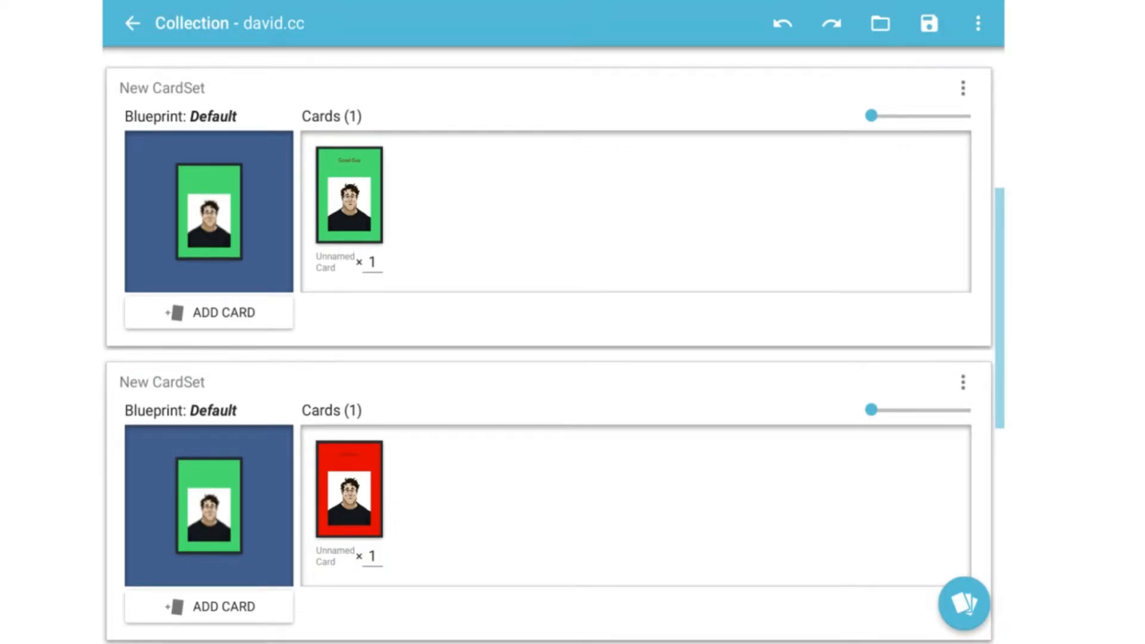
click(962, 88)
click(895, 204)
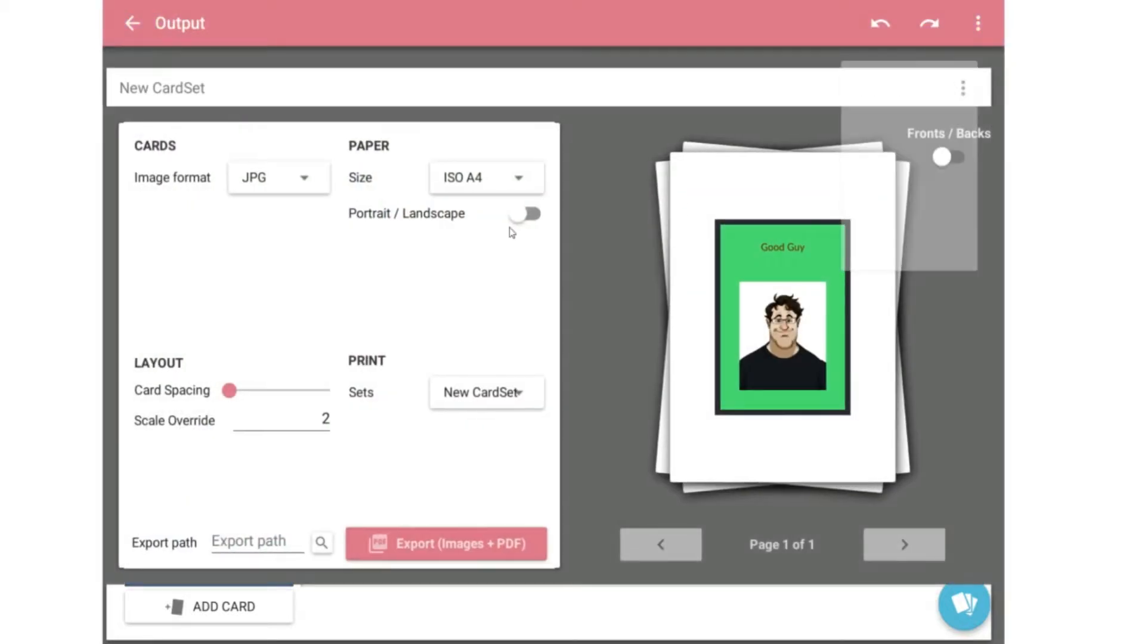
Set the scale override of the print layout to 1
click(312, 418)
key(BackSpace)
text(1)
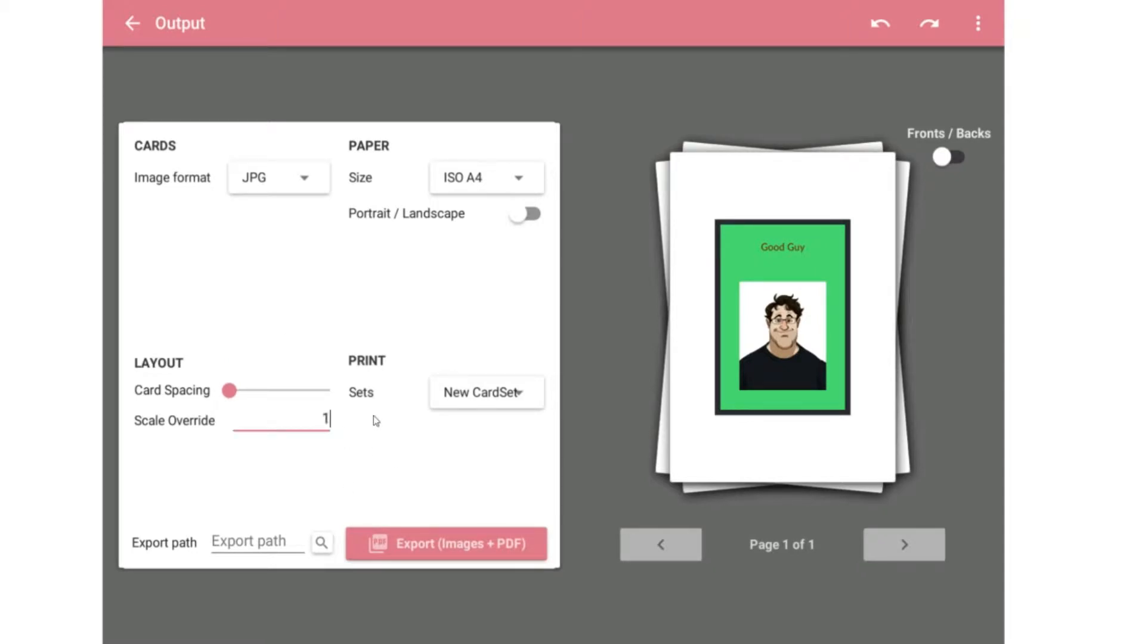
click(359, 276)
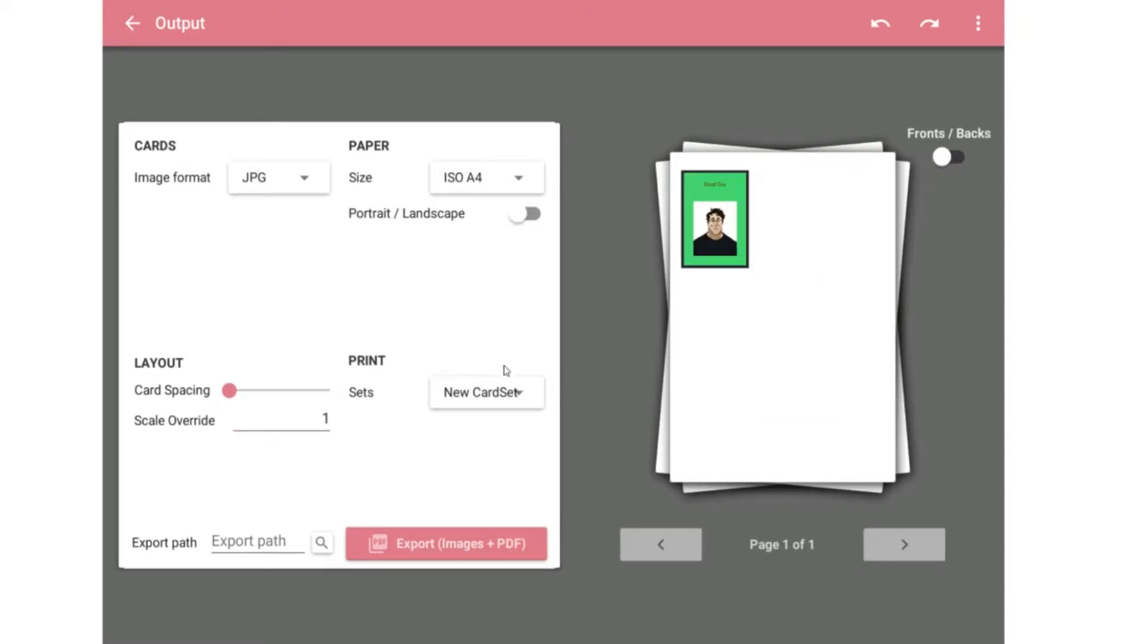
Set the sets to print to All, with the card spacing at its minimum
click(494, 401)
click(499, 397)
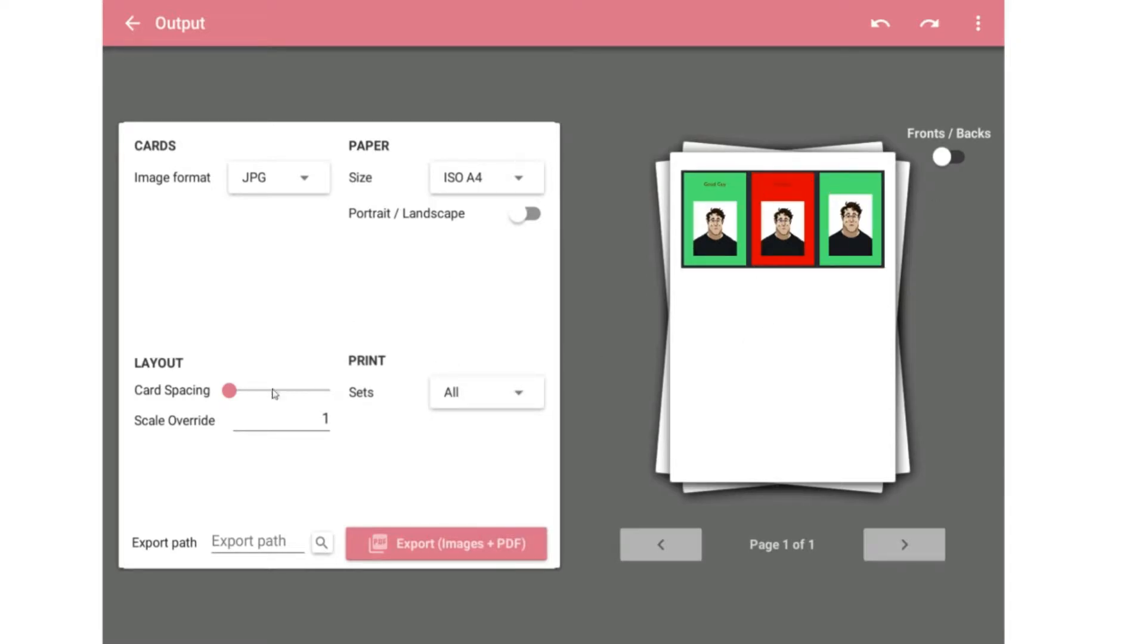
mouse_move(229, 391)
mouse_down()
mouse_move(256, 395)
mouse_move(226, 399)
mouse_up()
Return to the collection and open the Default blueprint of the first Default card set for editing
click(143, 26)
click(207, 226)
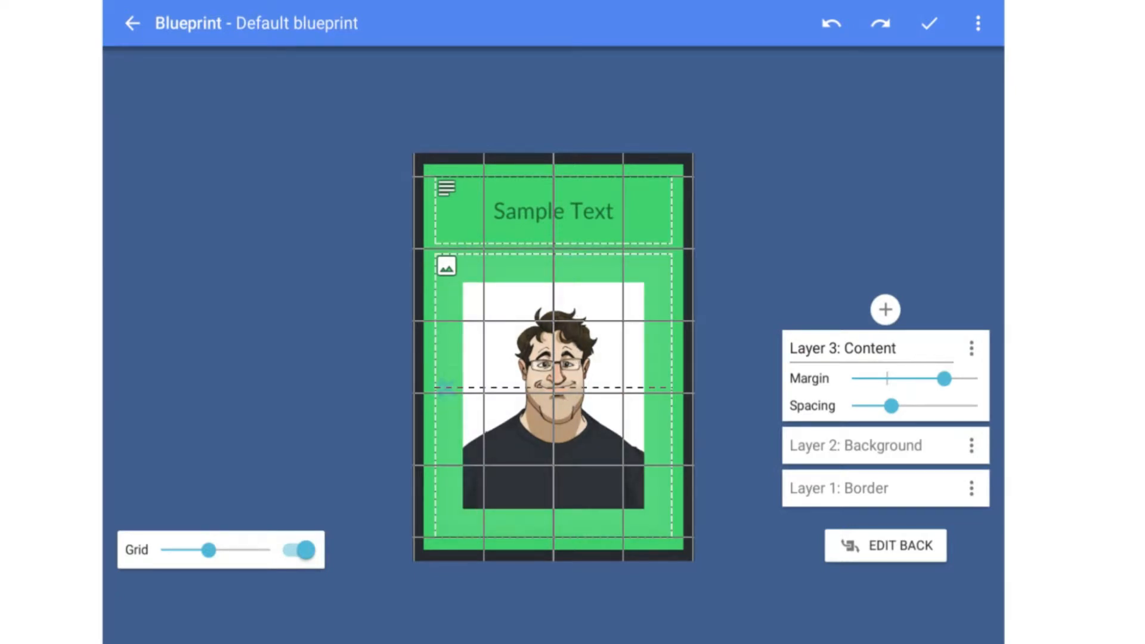
Split the card's image area horizontally near its middle and change the lower section to a text field
click(440, 384)
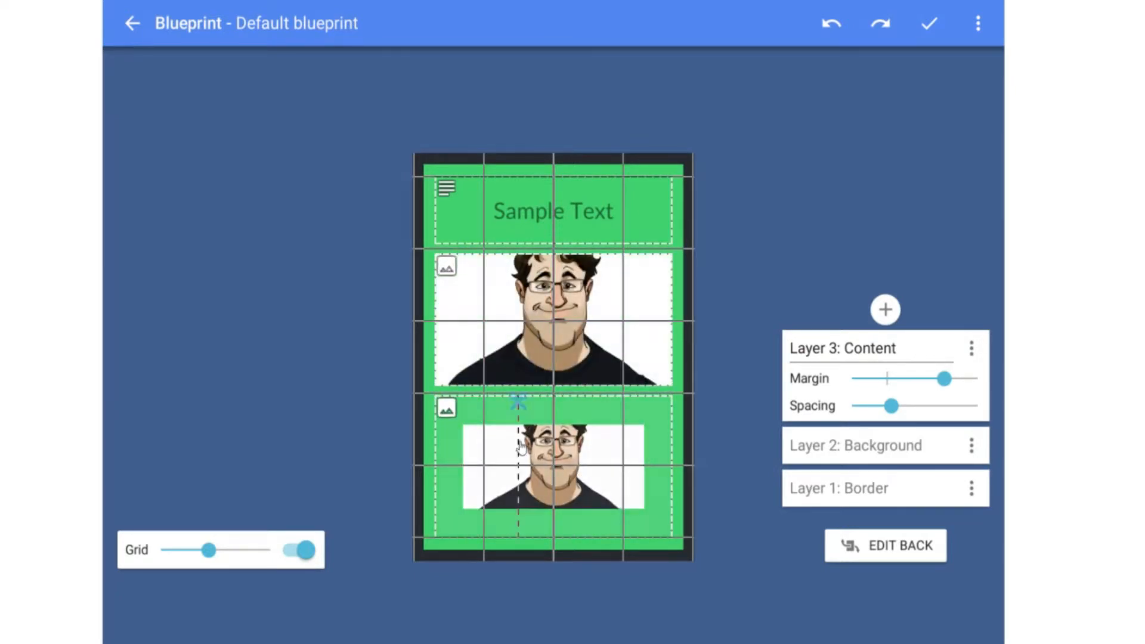
click(503, 400)
click(484, 403)
click(549, 437)
click(537, 417)
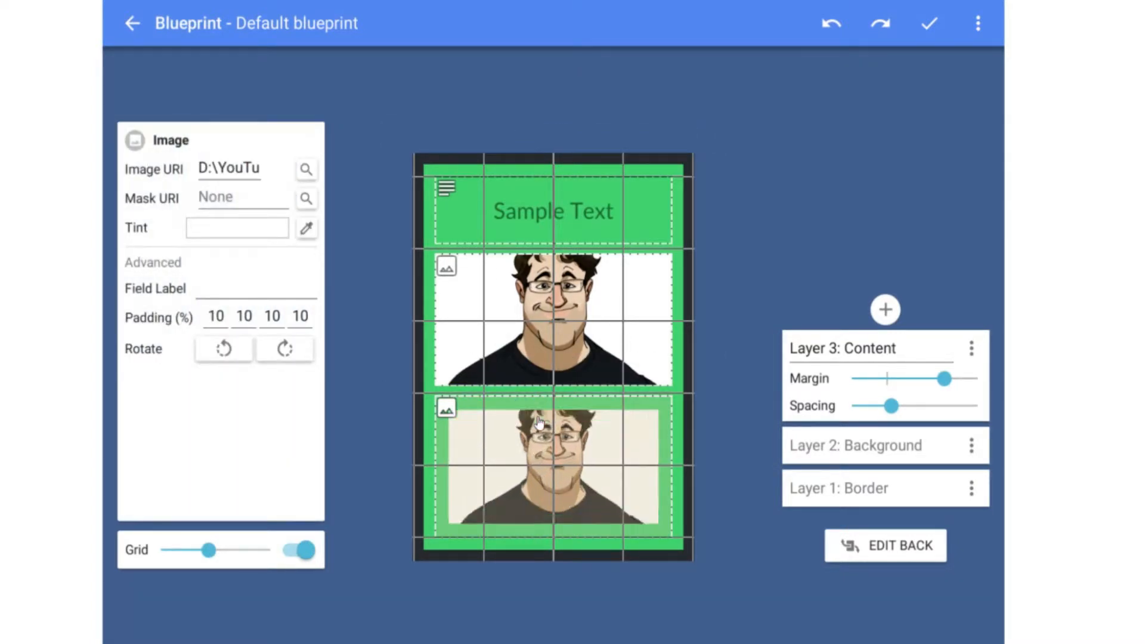
click(537, 385)
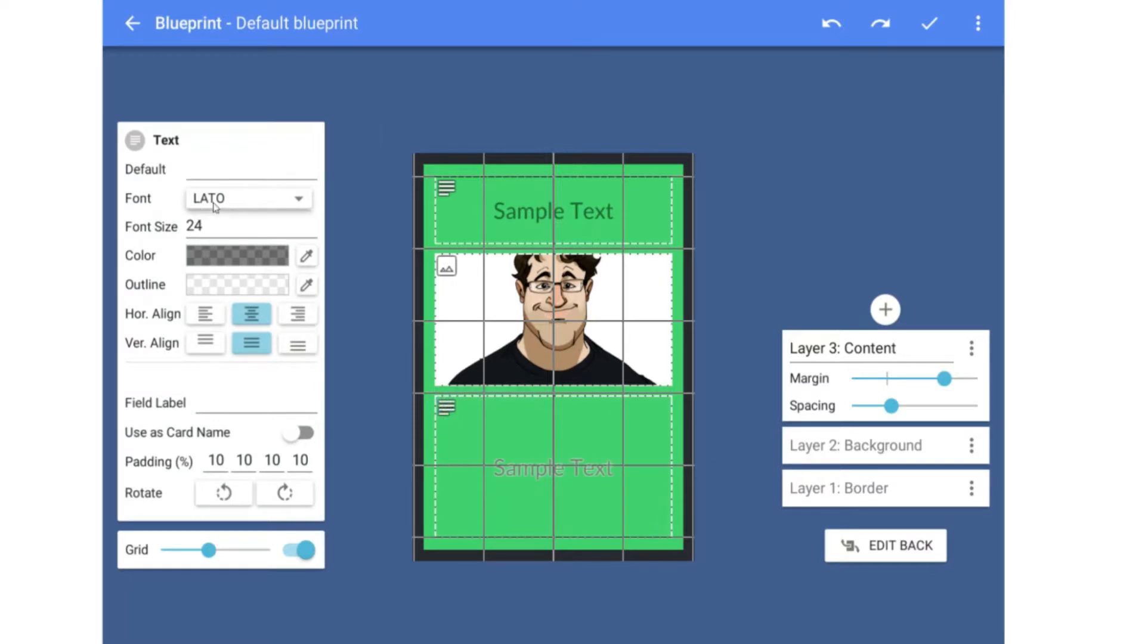
Set the default text of the new lower text field to a short phrase stating a person's name
text(Hello there)
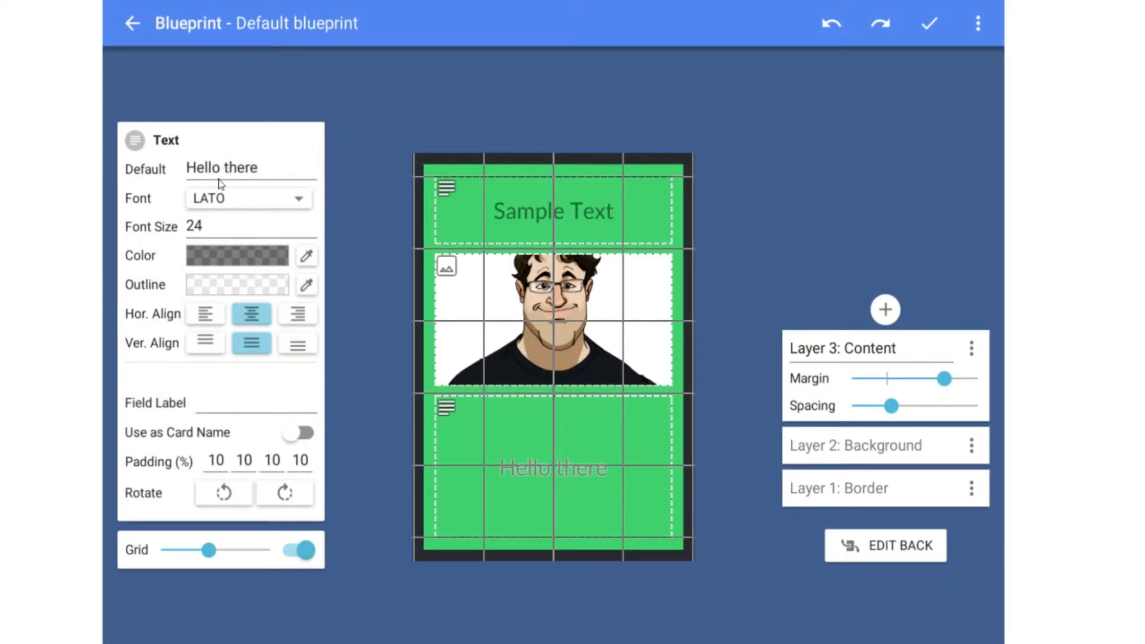
key(ctrl+a)
text(name is dav)
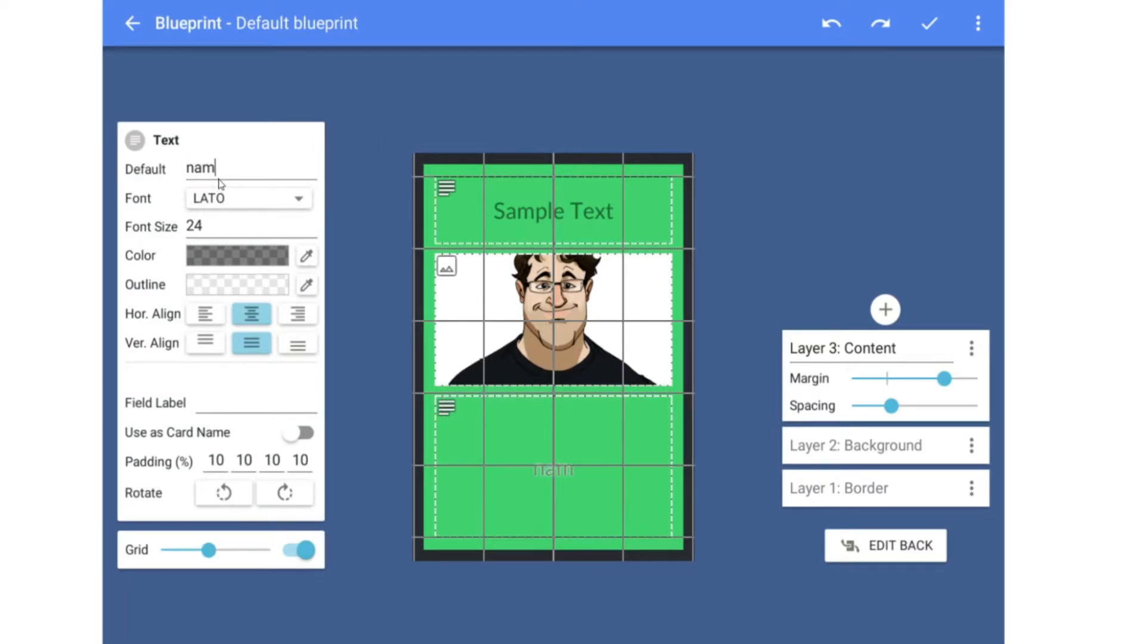
text(id)
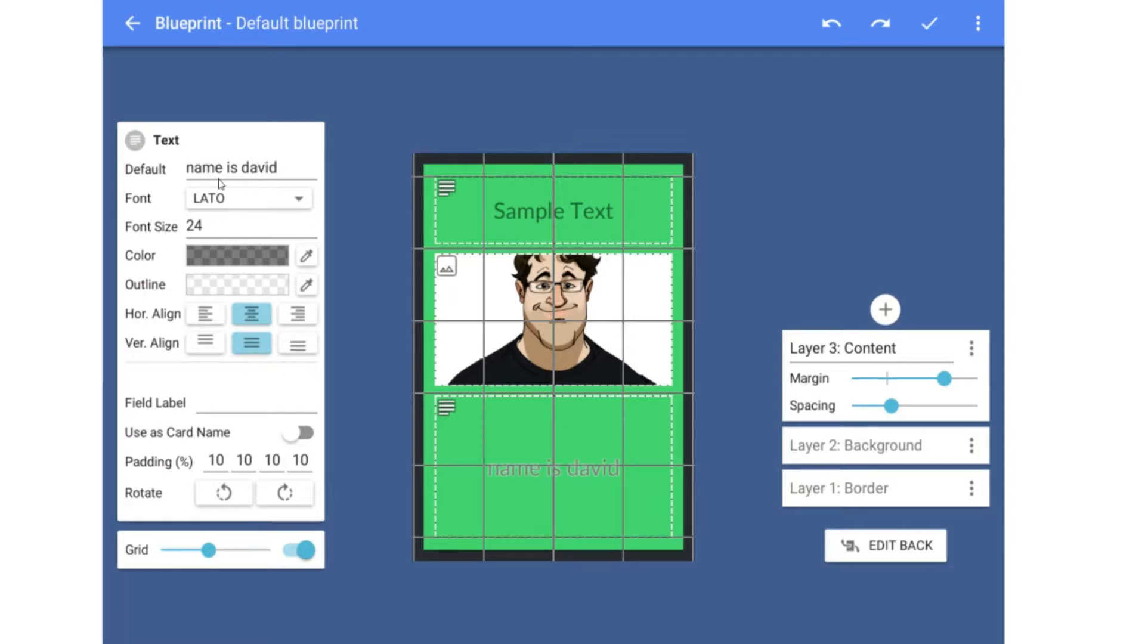
Set the lower text field's font size to 12 with left horizontal alignment, and apply the blueprint changes
double_click(213, 229)
text(12)
click(204, 314)
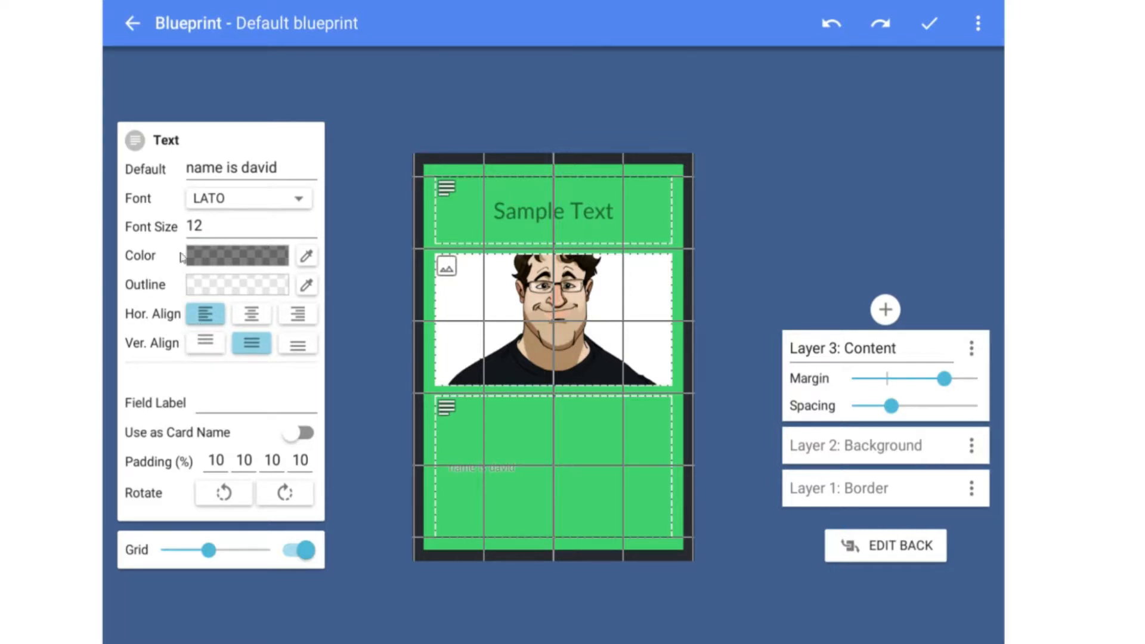
mouse_move(388, 149)
click(929, 23)
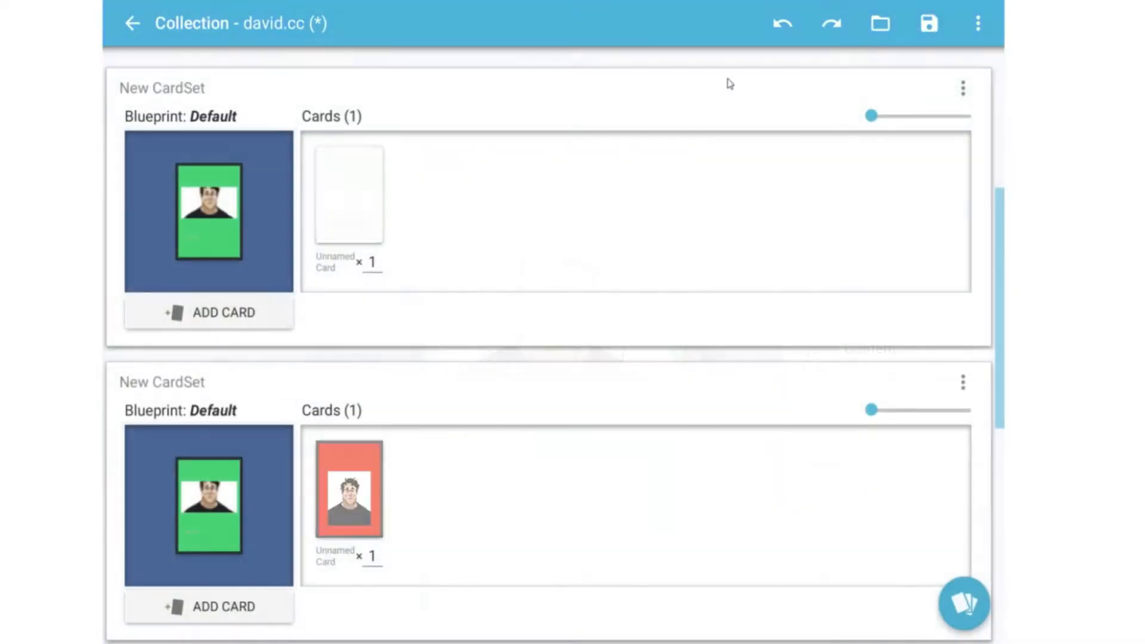
Fill the "Good Guy" card's lower text with four lines: "Hello", "what's new with you", "isn't this amazing?" and "WOW!"
click(320, 239)
click(525, 448)
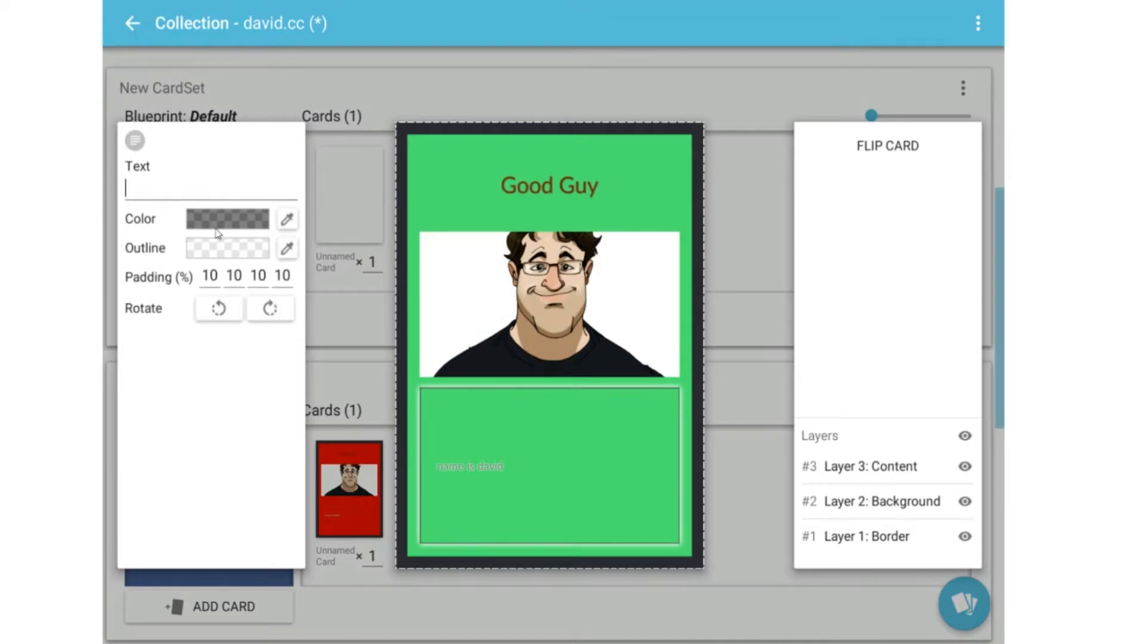
text(Hello)
key(Return)
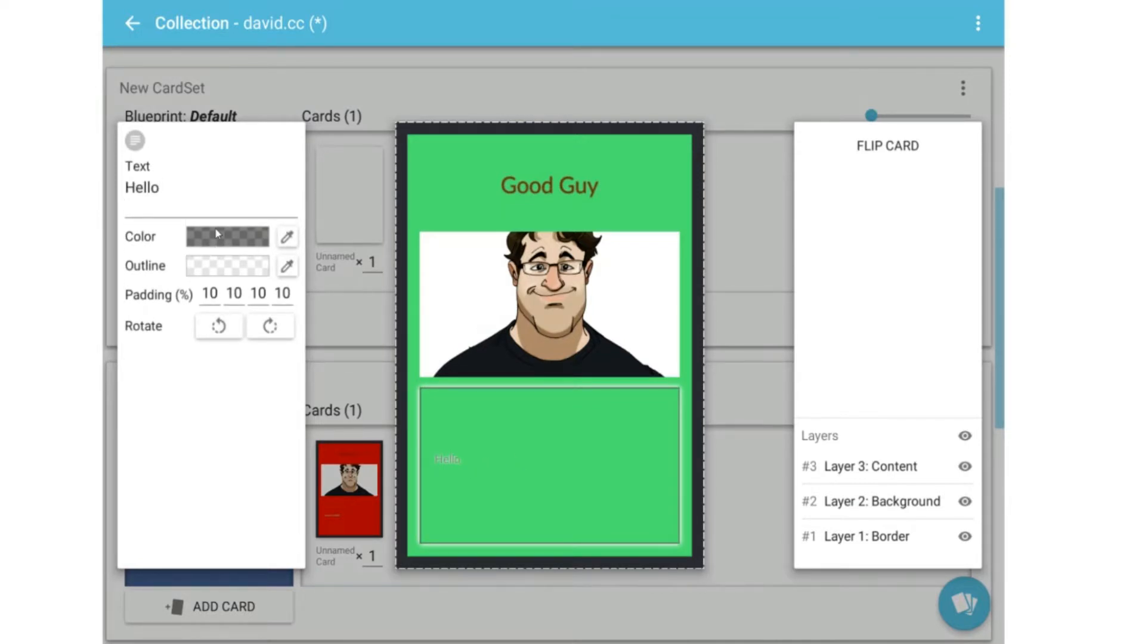
text(what's new with you)
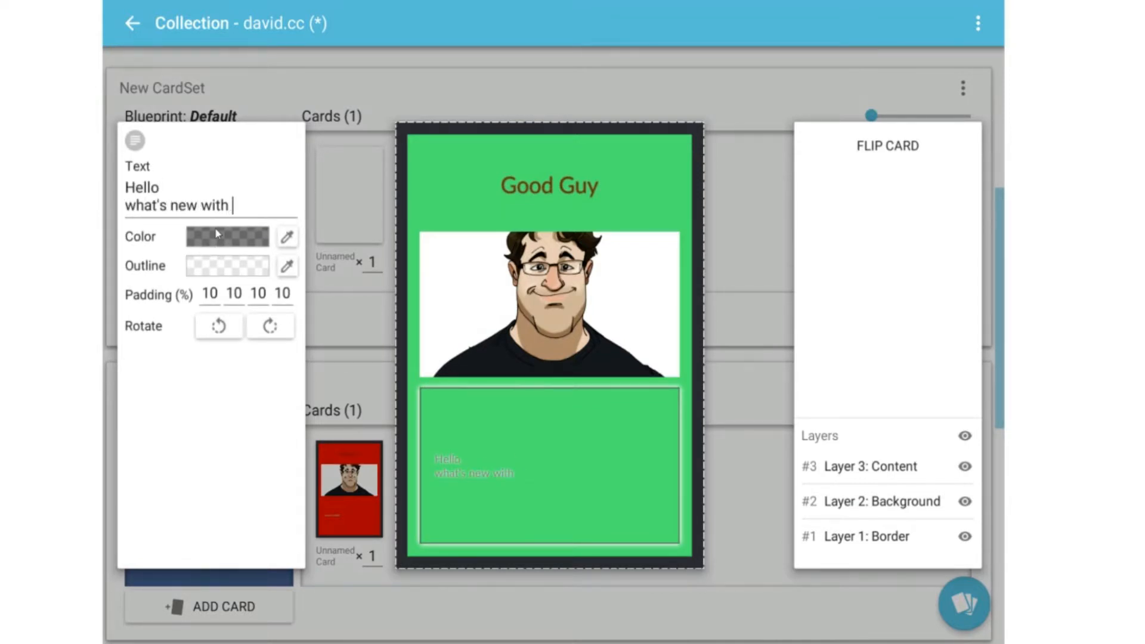
key(Return)
text(isn't this amazing?)
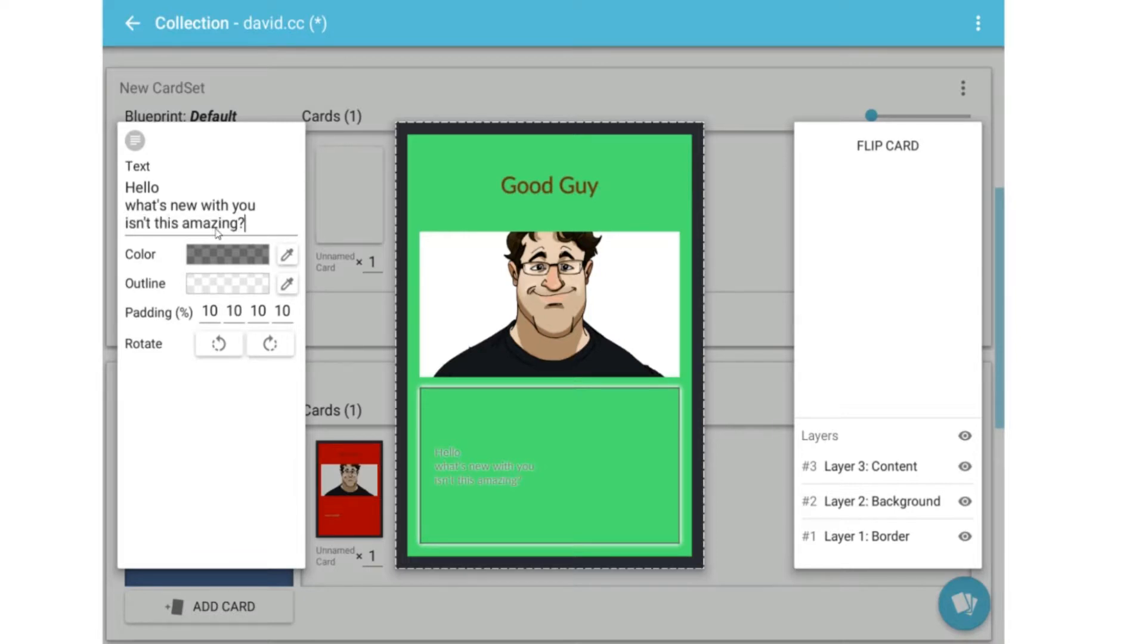
key(Return)
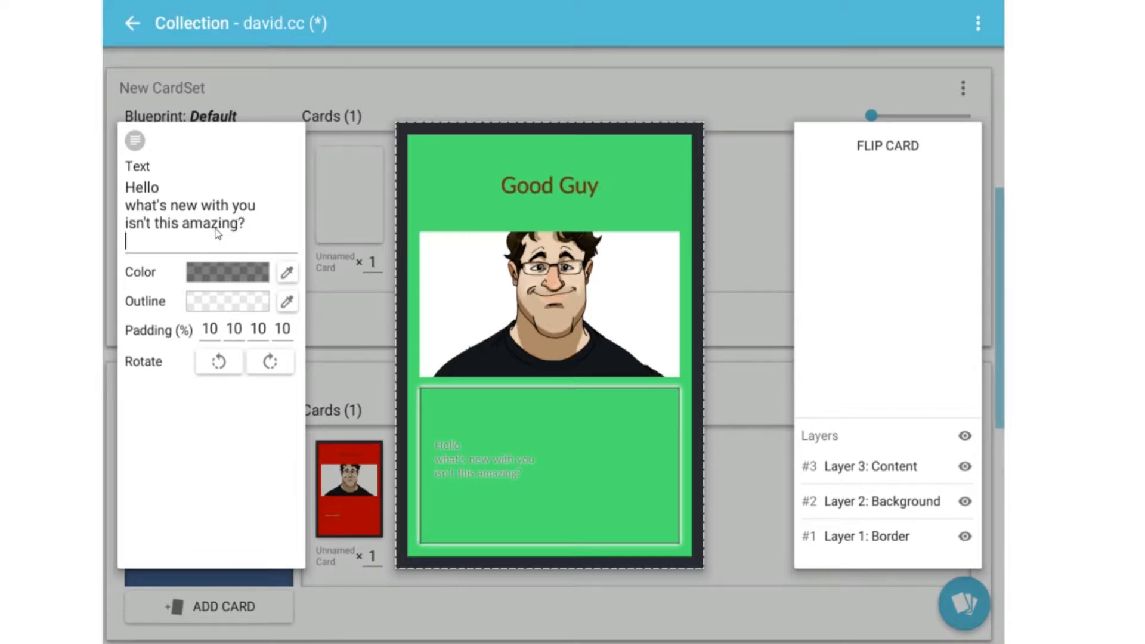
text(WOWW)
key(BackSpace)
text(!)
Enclose the text line "what's new with you" in double quotation marks and italicise it with <i> and </i> tags
click(127, 206)
text(")
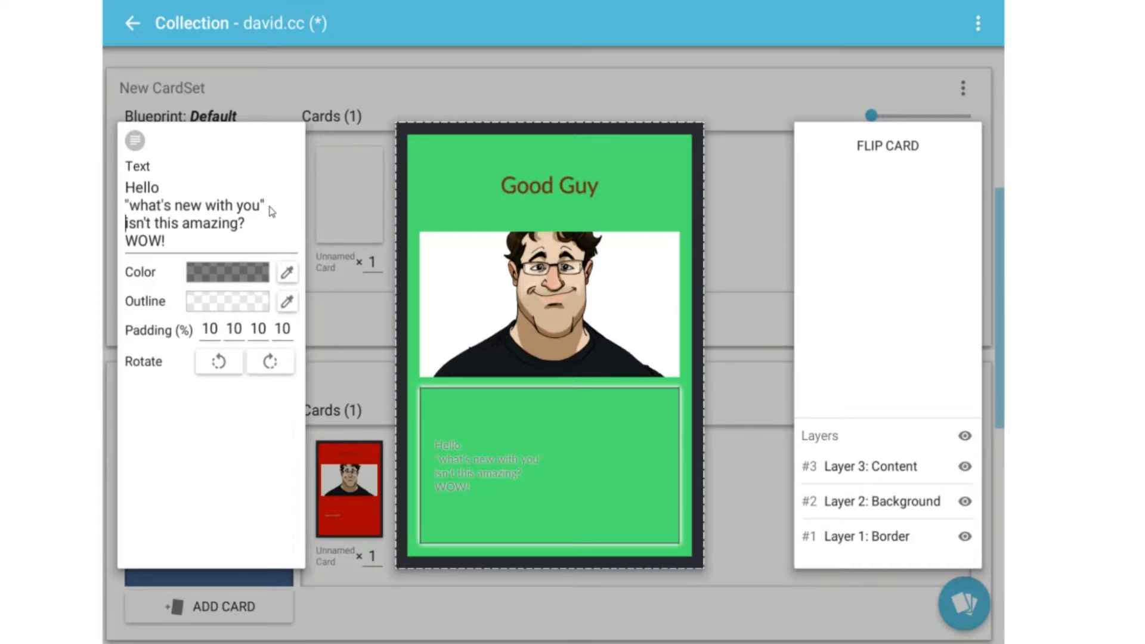
text(<i>)
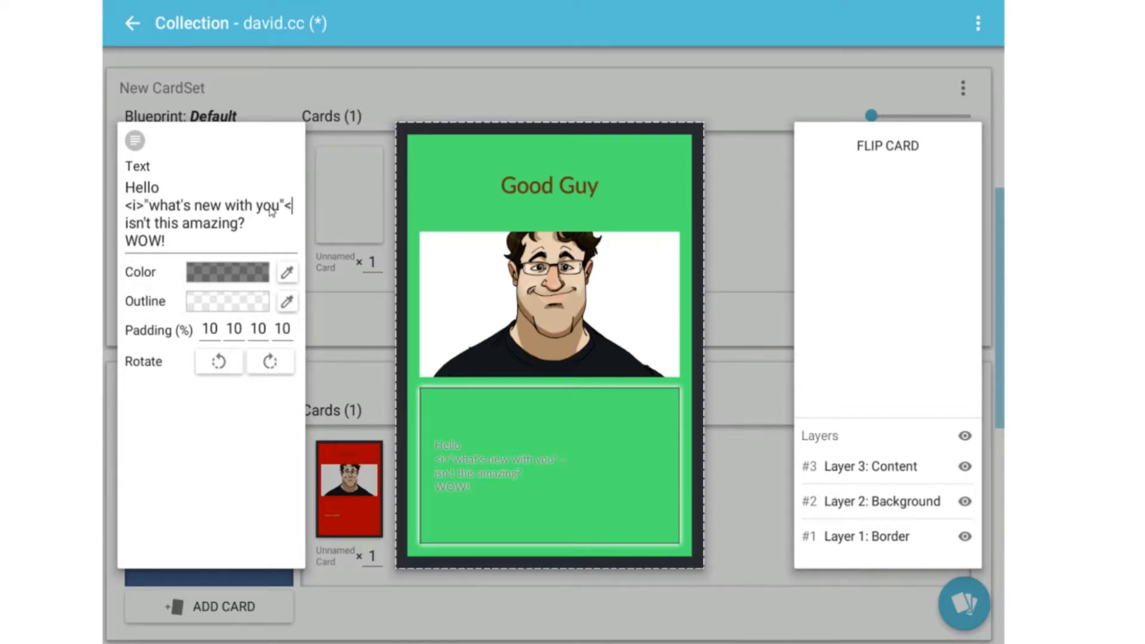
text(o>)
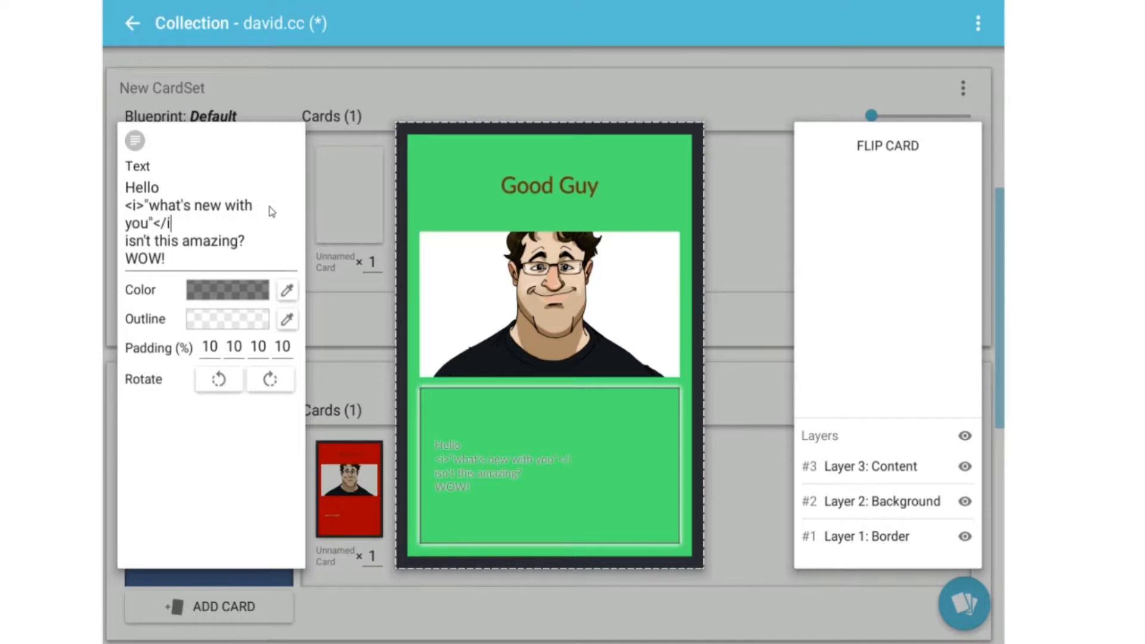
text(>)
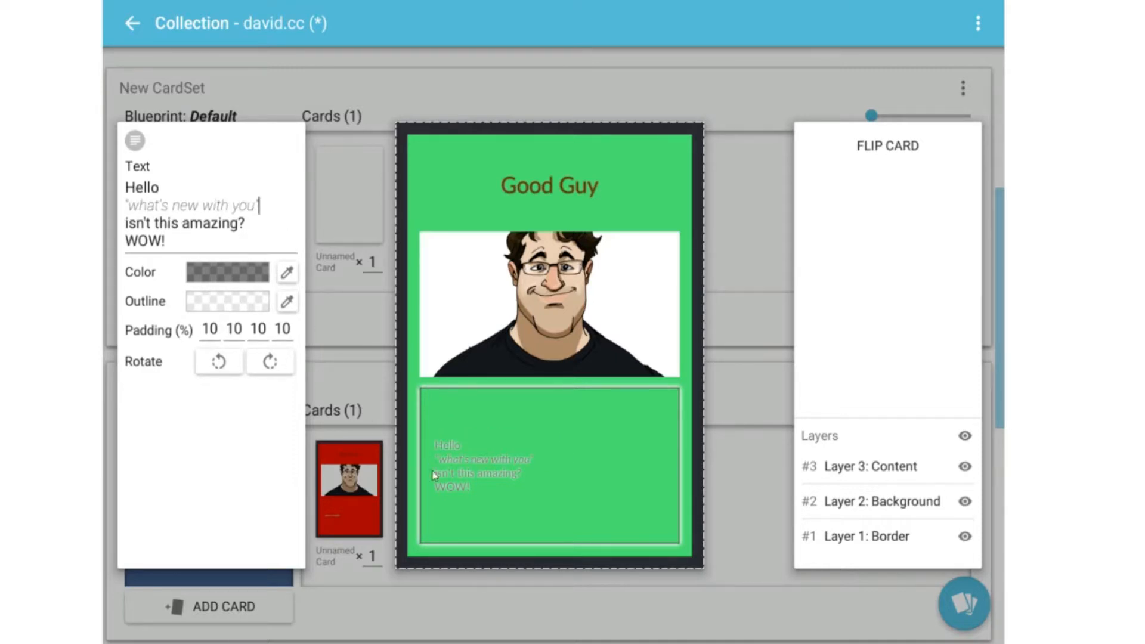
Rotate the card's lower text counterclockwise, rotate it back, and close the card to return to the collection
click(219, 362)
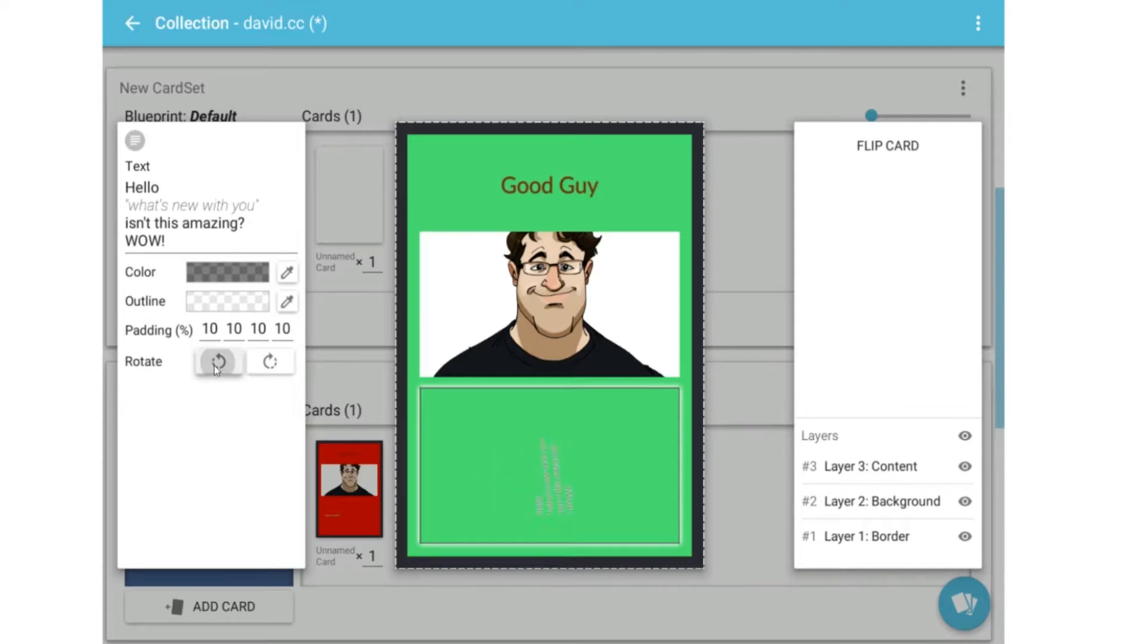
click(254, 371)
click(330, 340)
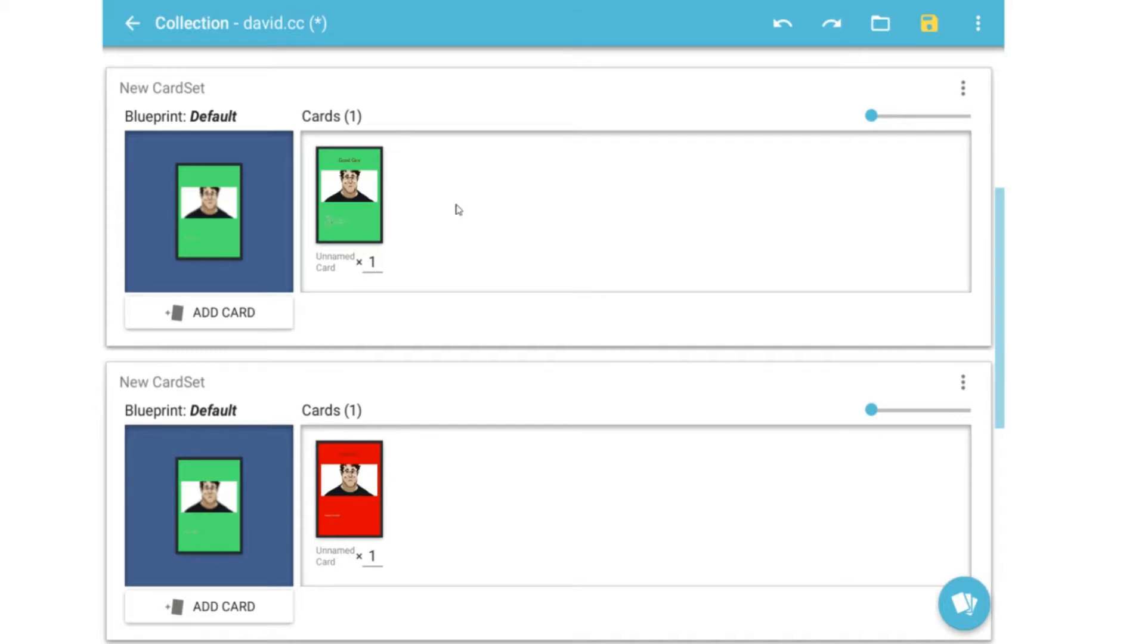
click(226, 232)
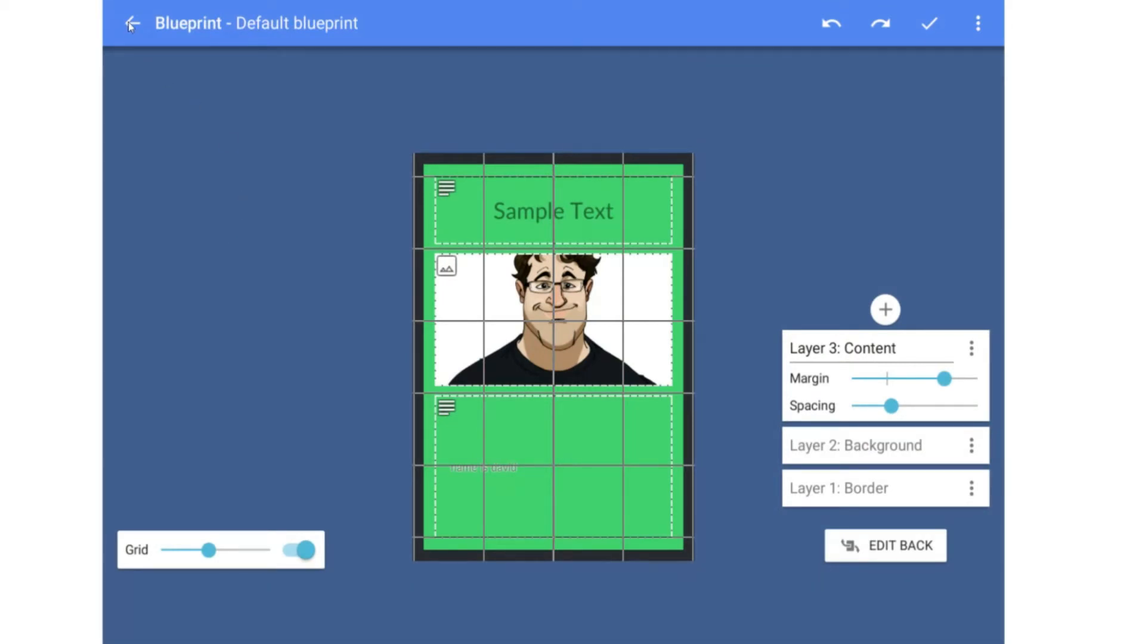
click(130, 24)
click(227, 232)
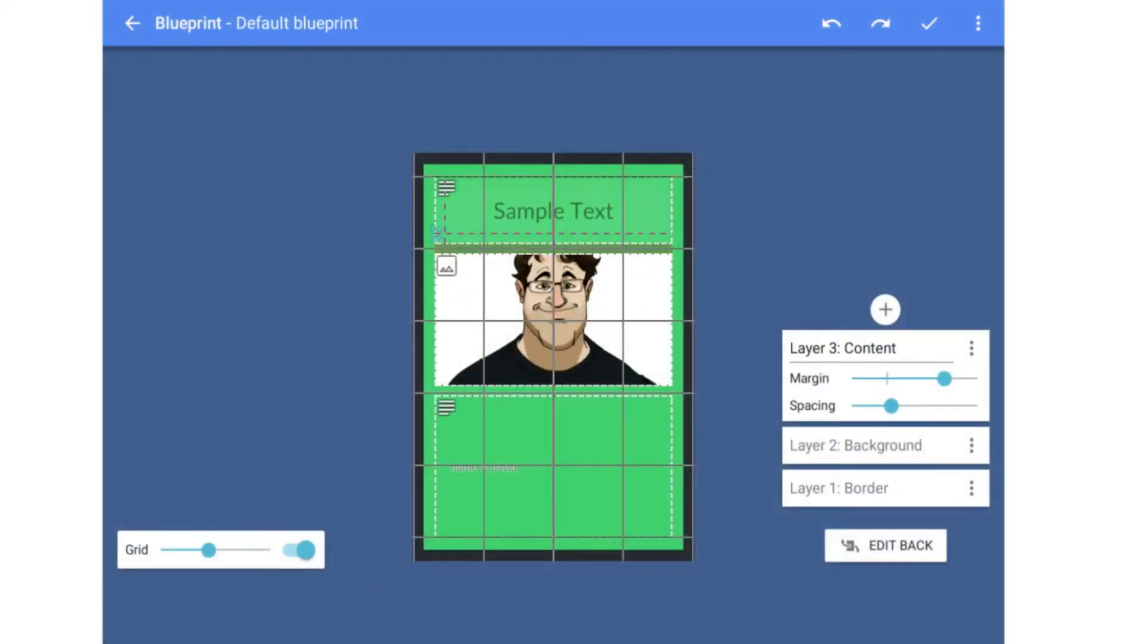
click(929, 24)
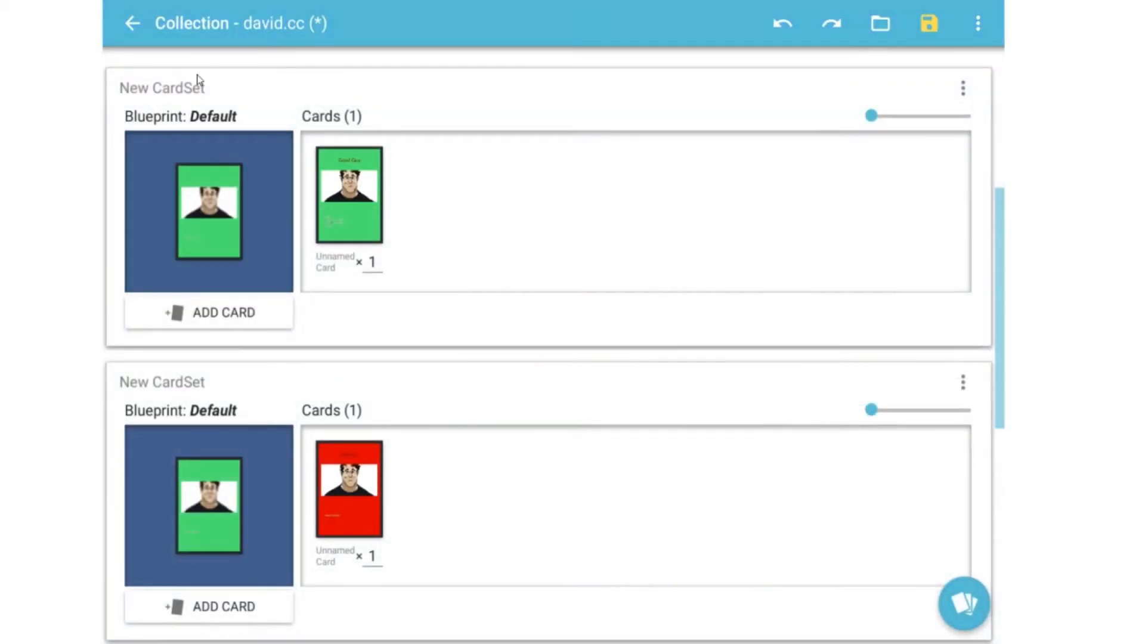
Reopen the first set's blueprint, split its lower text area vertically near the card's right edge, and make the narrow section an icon
click(205, 233)
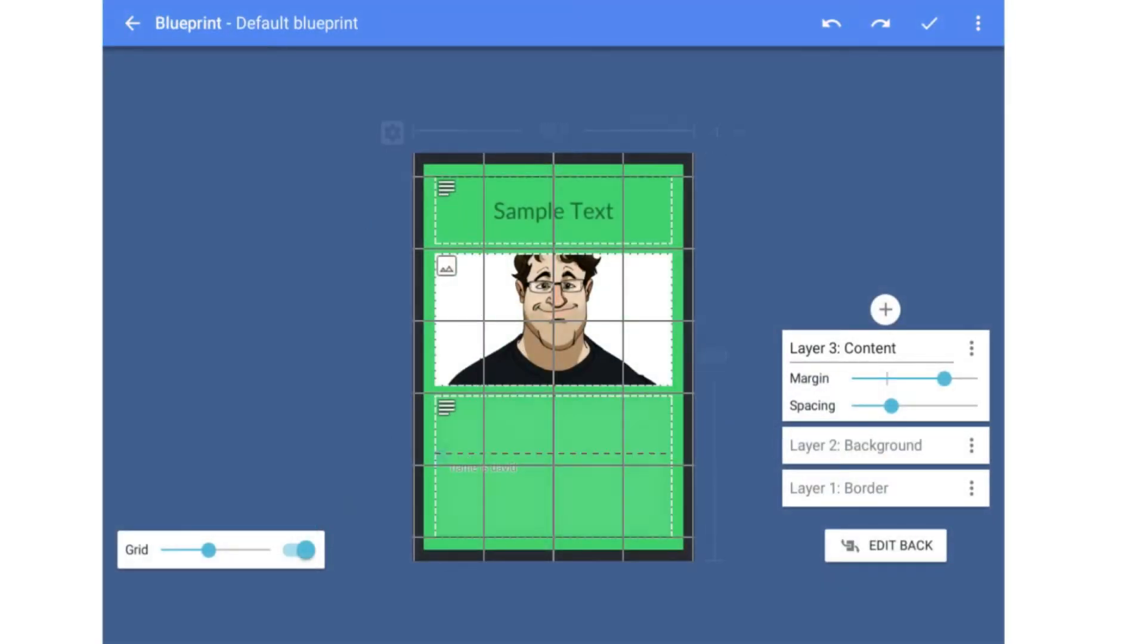
click(643, 399)
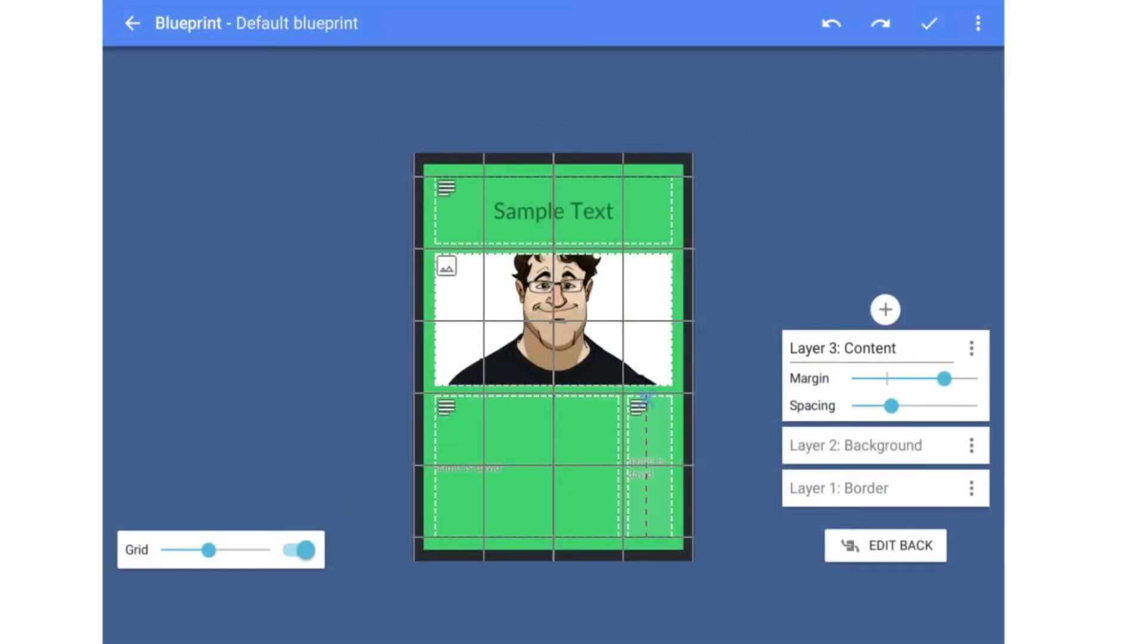
click(647, 465)
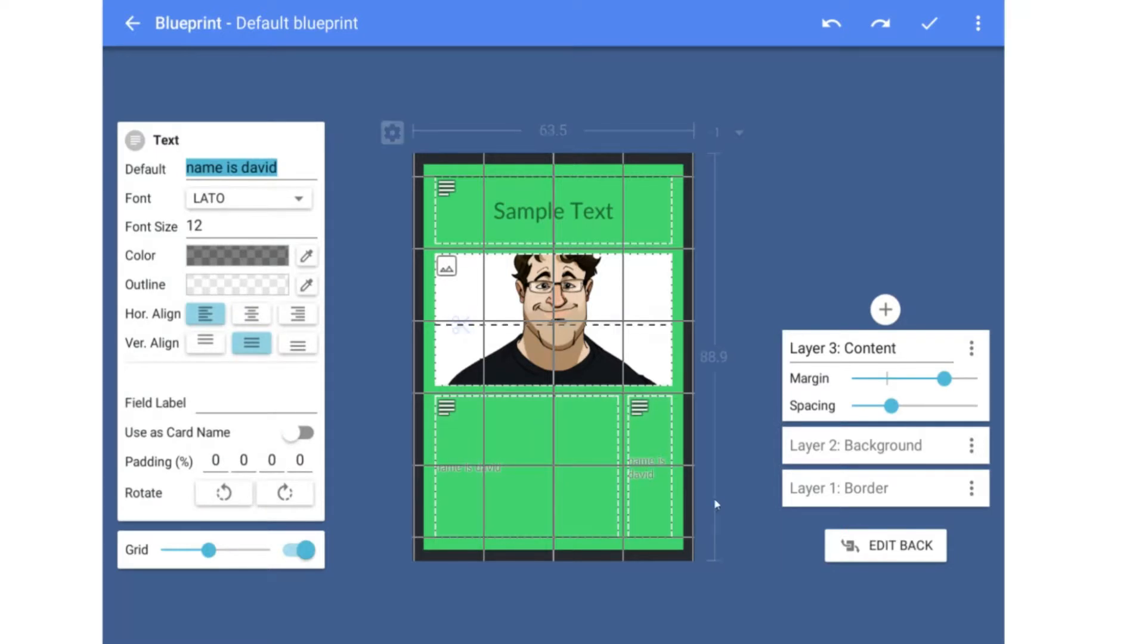
click(647, 473)
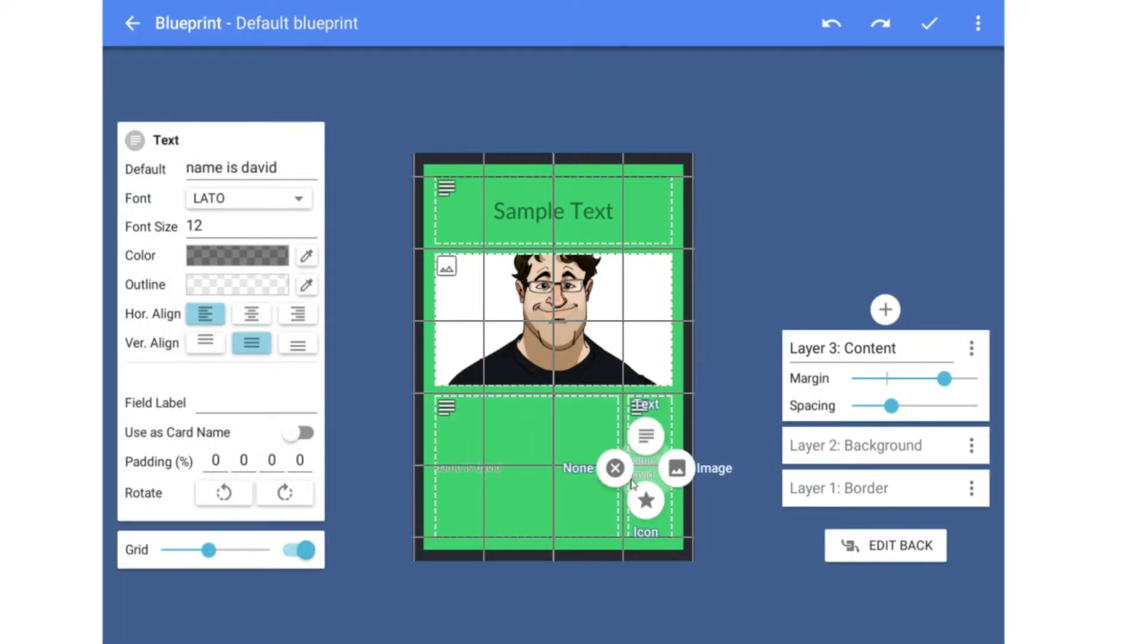
click(645, 498)
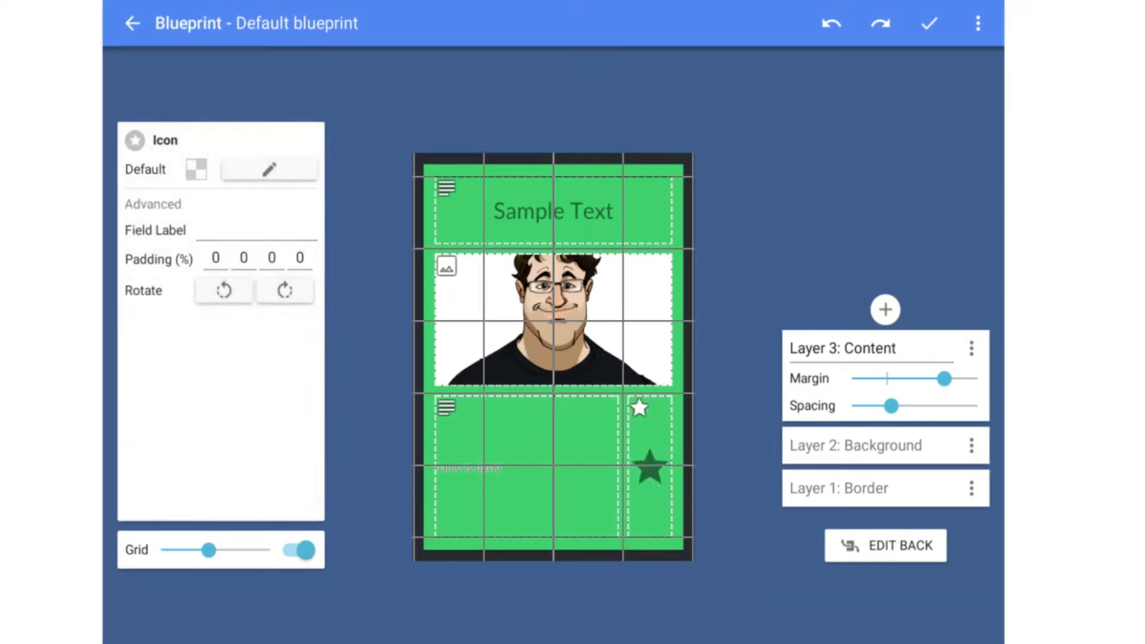
Browse the default icon choices for the icon area in the Basic, Tabletop, Items and Resources categories, and close the picker without choosing one
click(266, 171)
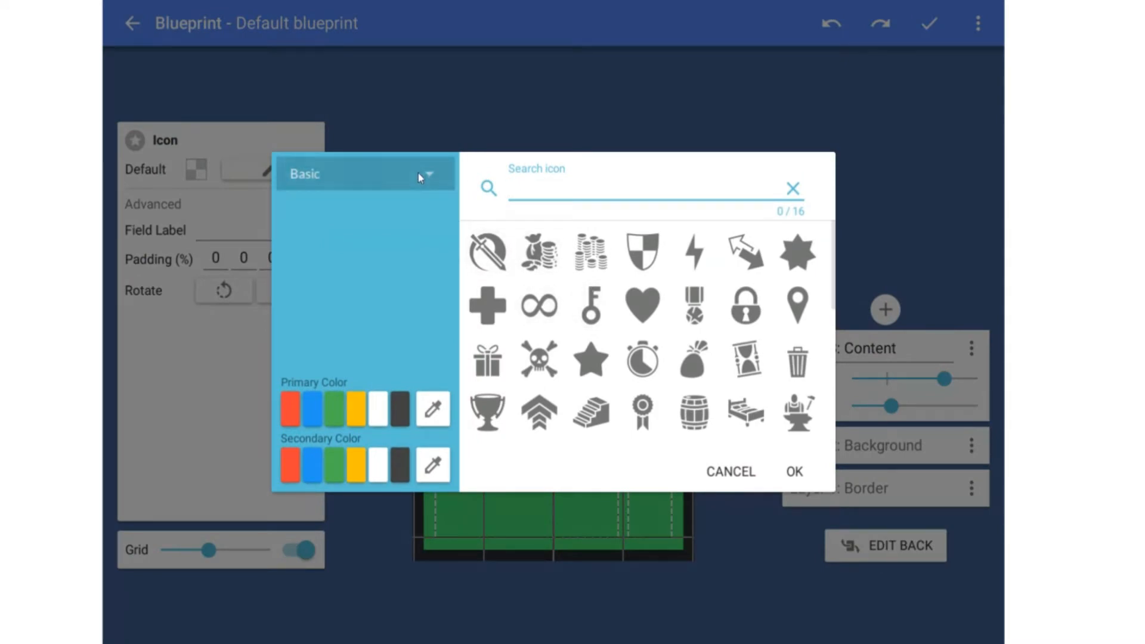
click(417, 173)
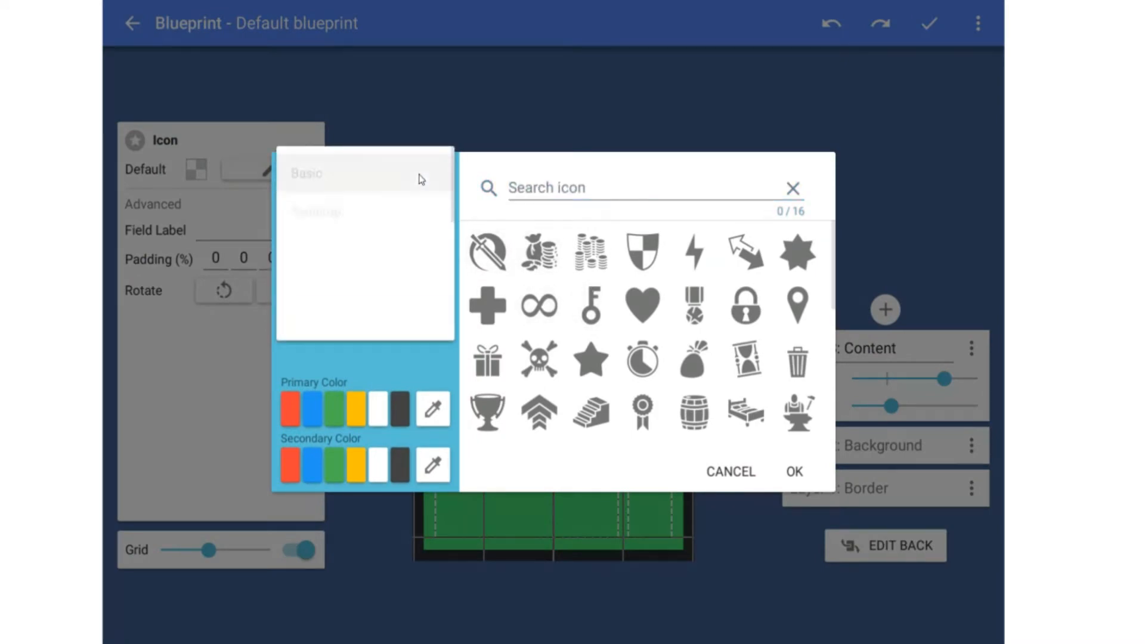
click(400, 357)
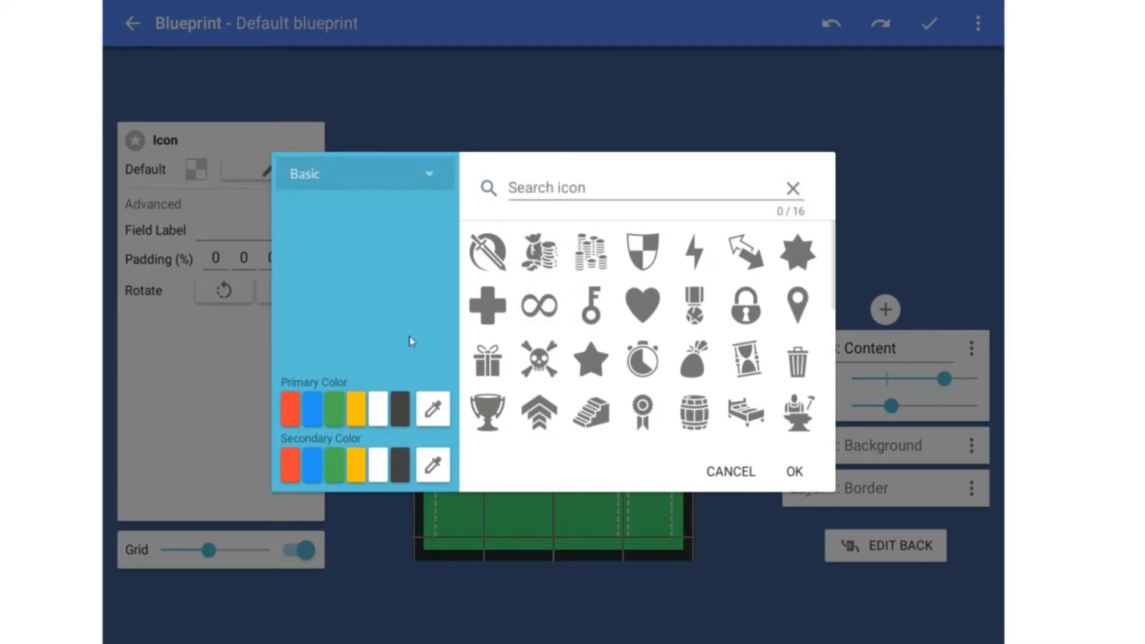
scroll(644, 358, down, 10)
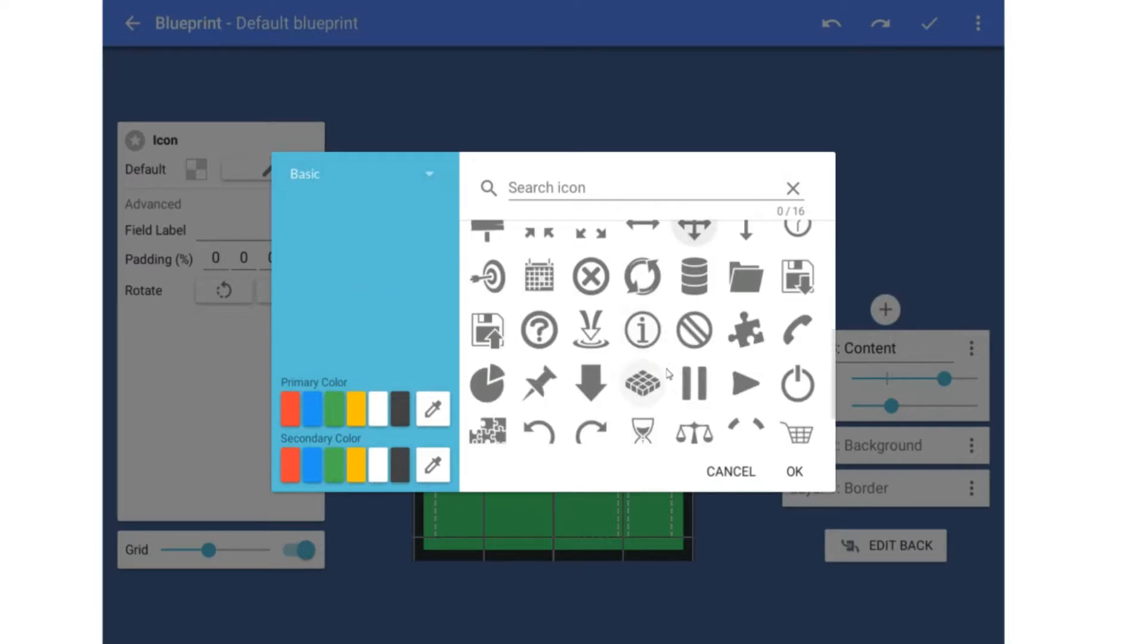
scroll(648, 379, up, 10)
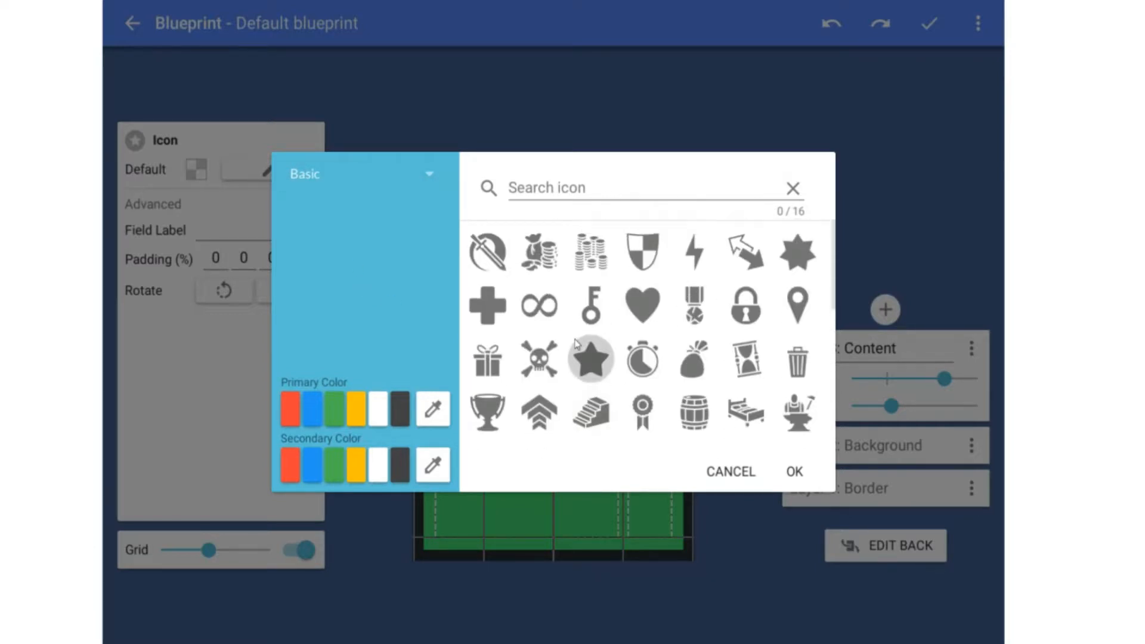
click(423, 181)
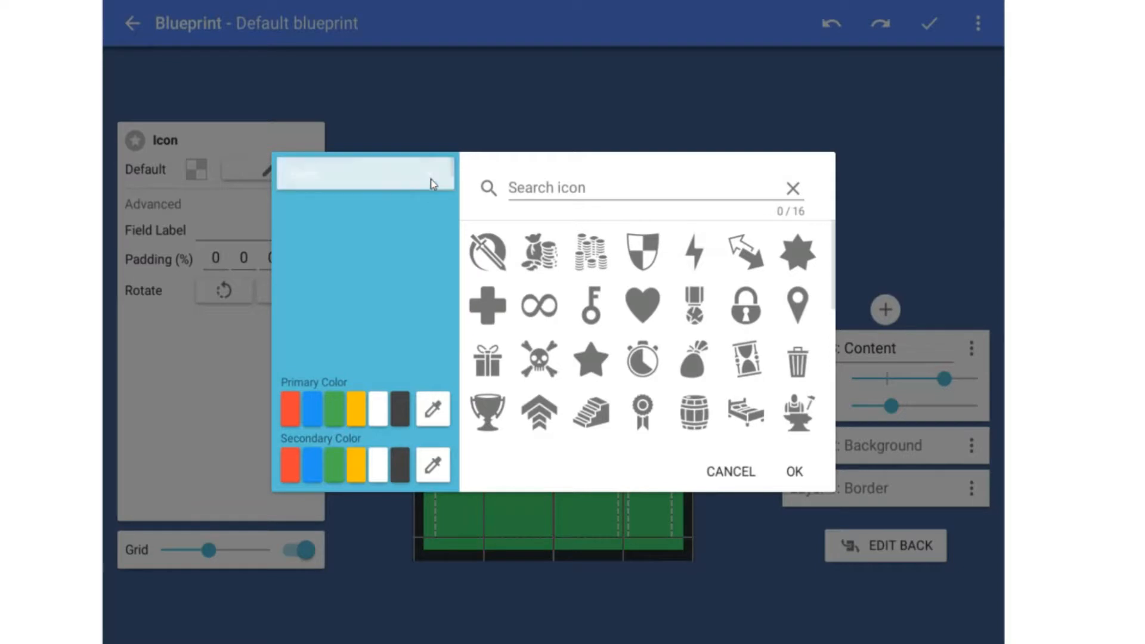
click(336, 210)
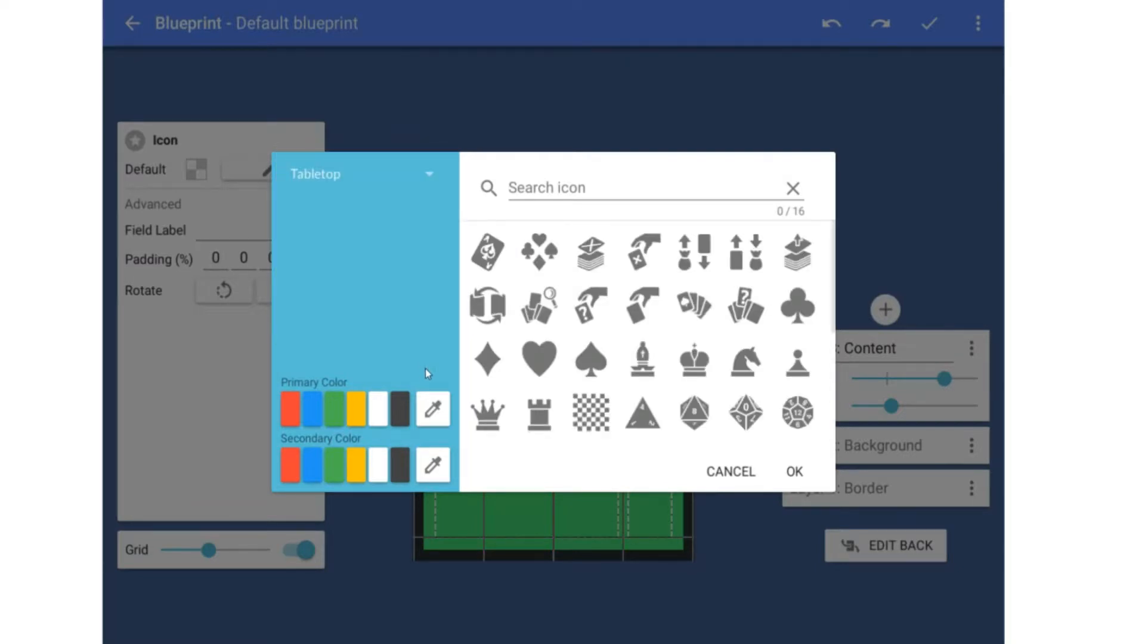
click(427, 182)
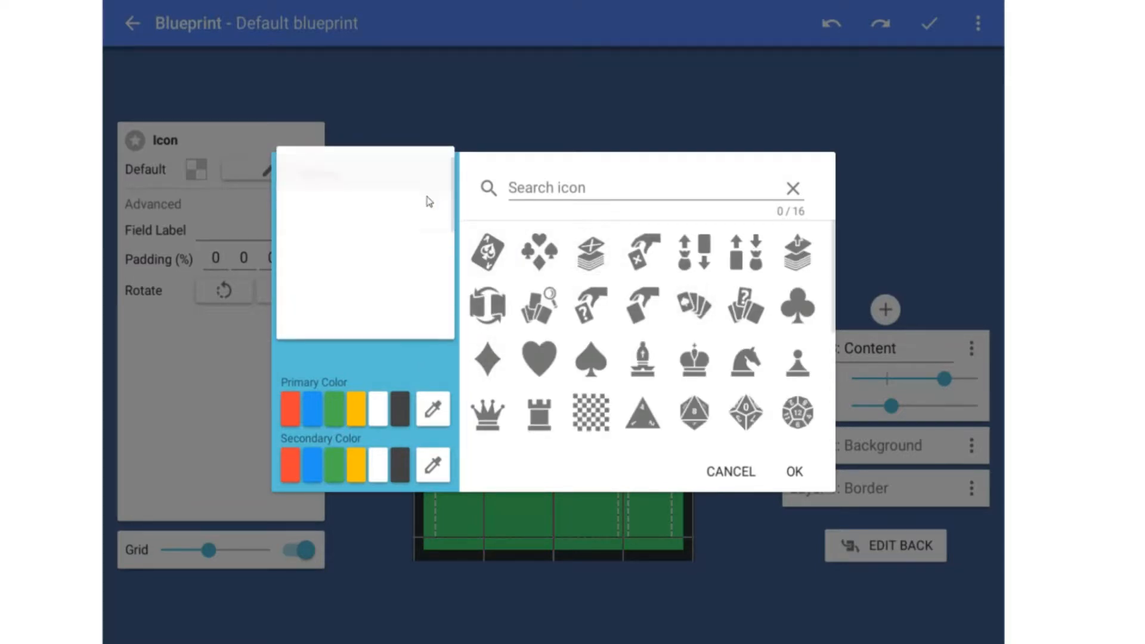
click(410, 221)
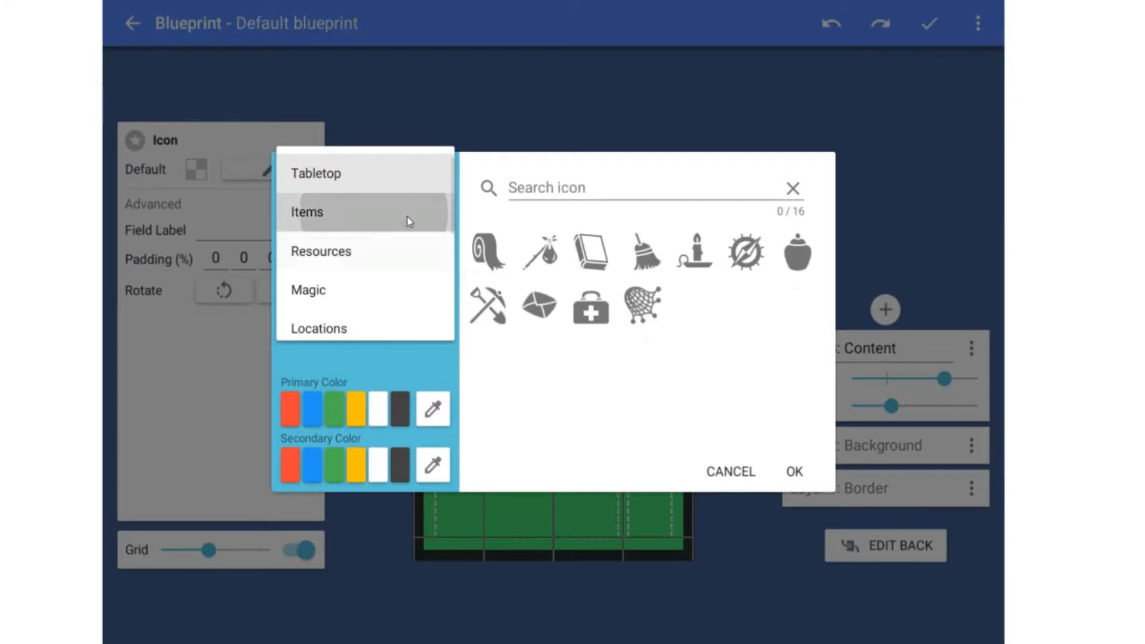
click(424, 173)
click(334, 226)
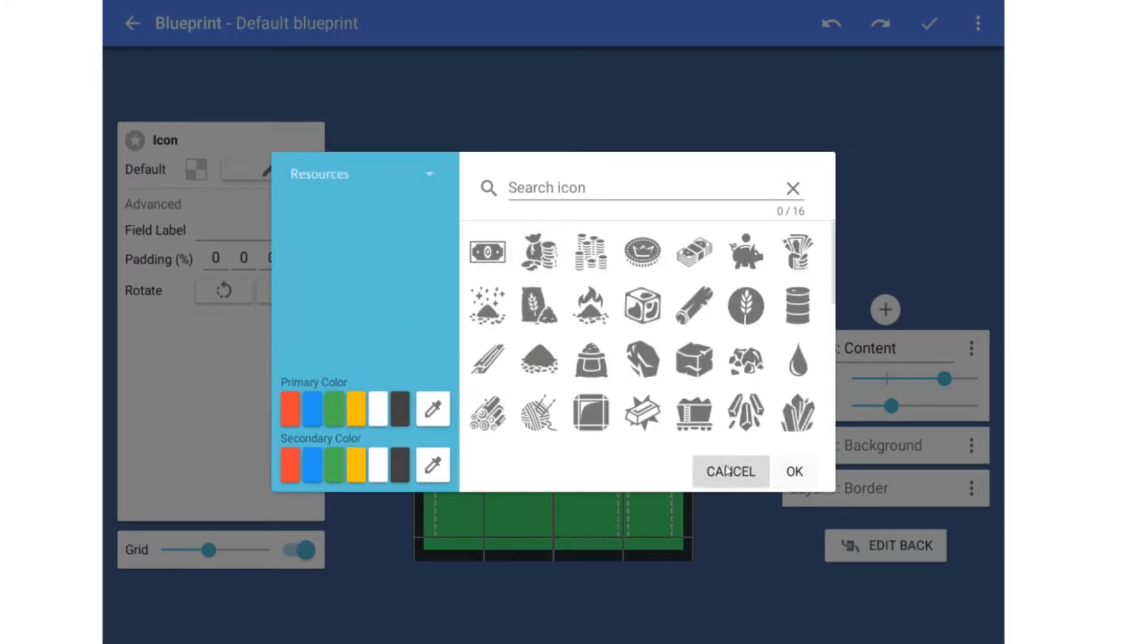
click(791, 472)
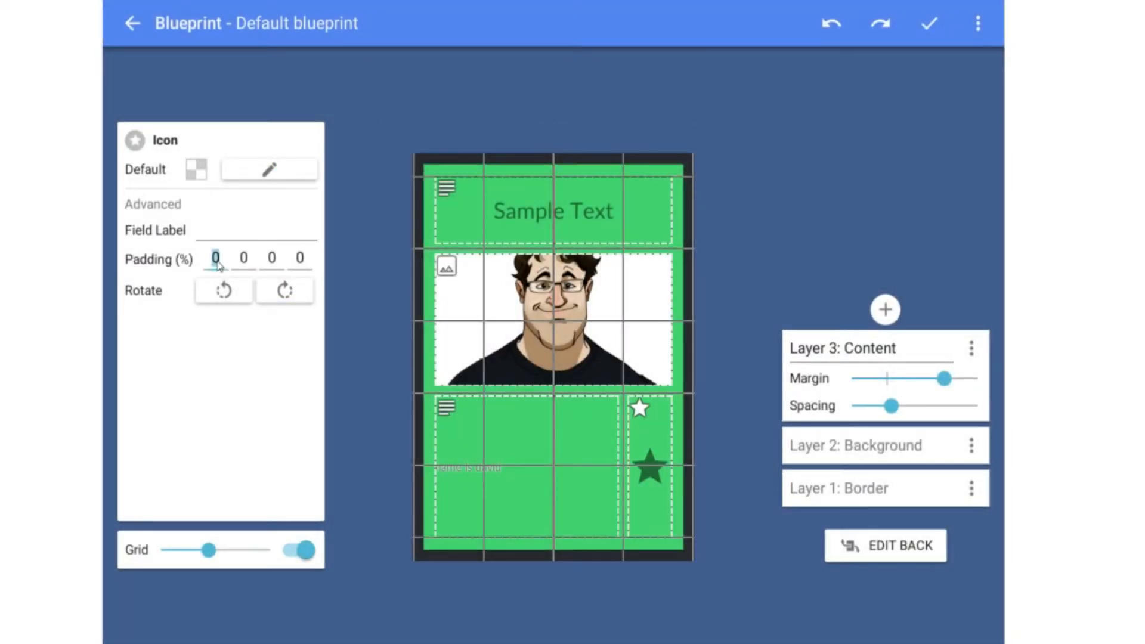
Set the icon area's padding to 10% on all four sides and confirm the blueprint to return to the collection
text(10)
key(Tab)
text(10)
key(Tab)
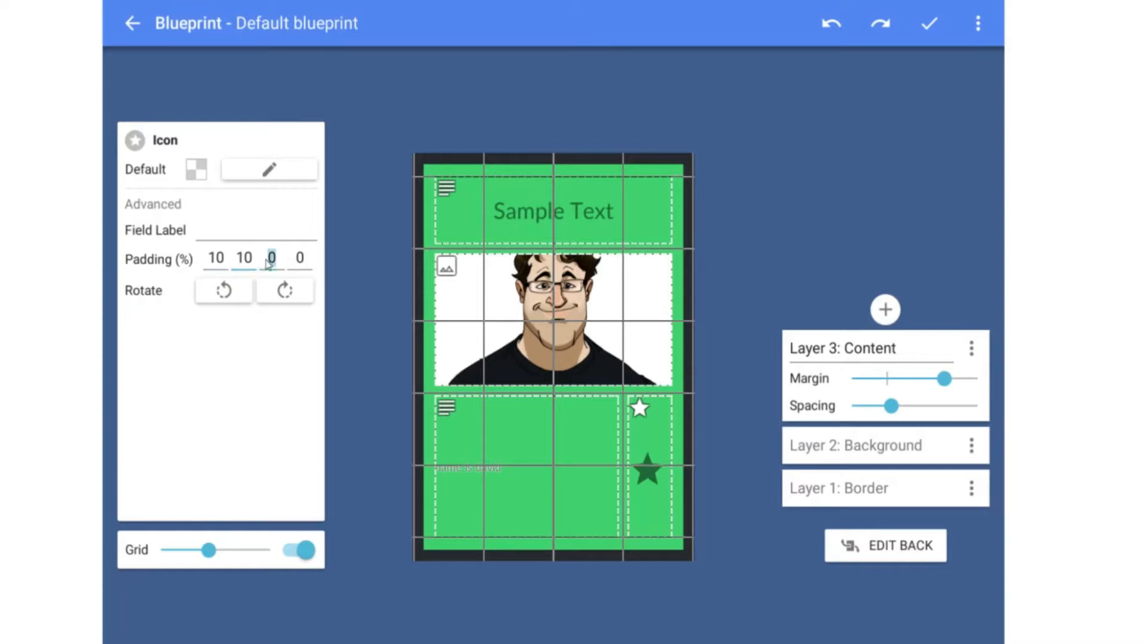
text(10)
key(Tab)
text(10)
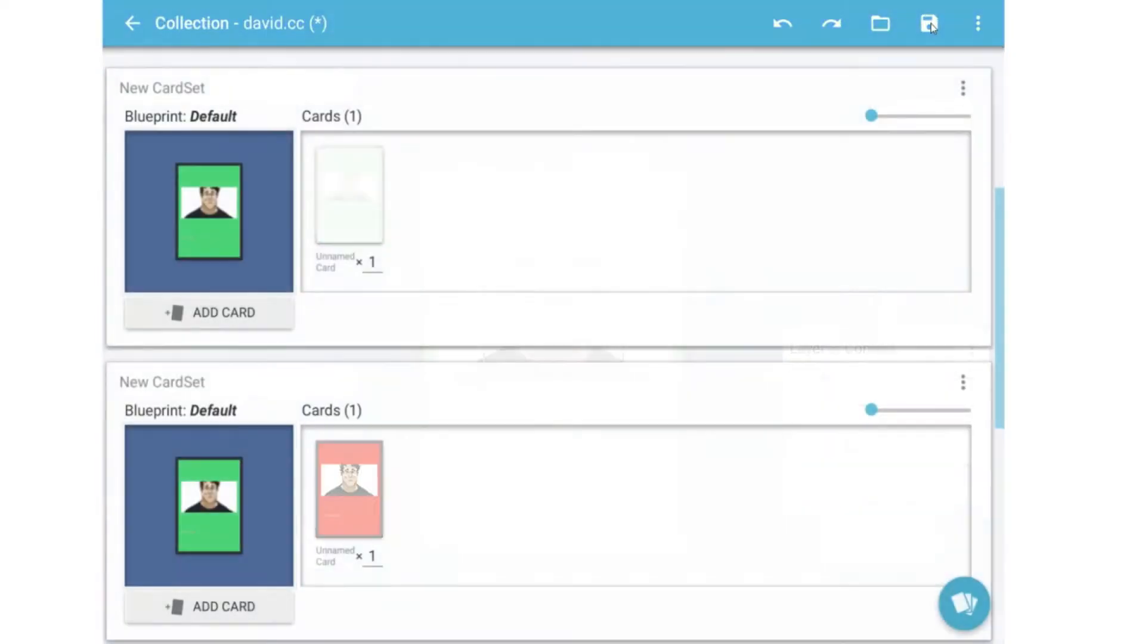
click(928, 24)
Assign the rs1_cash icon with a yellow primary color to the "Good Guy" card's icon area, and close the card
click(340, 217)
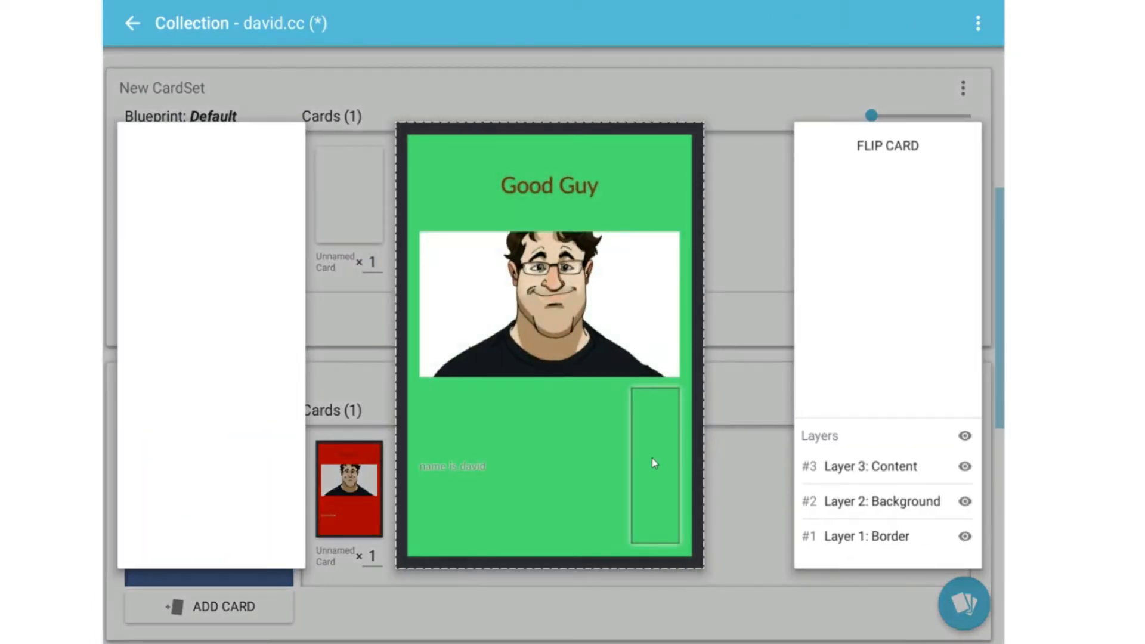
click(652, 462)
click(549, 270)
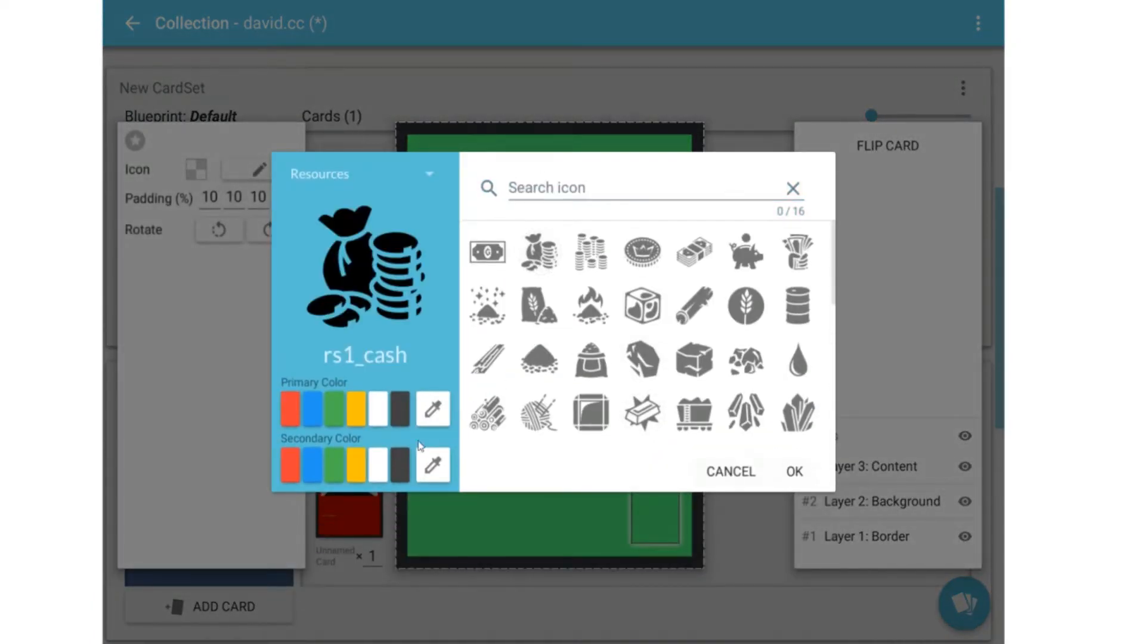
click(357, 408)
click(794, 471)
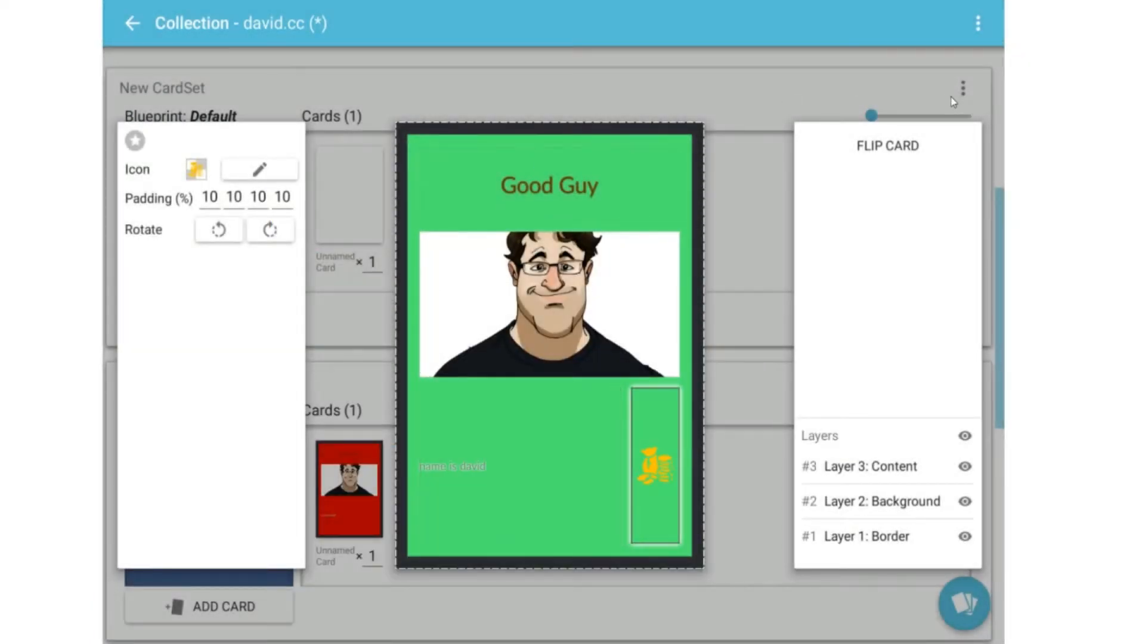
click(912, 60)
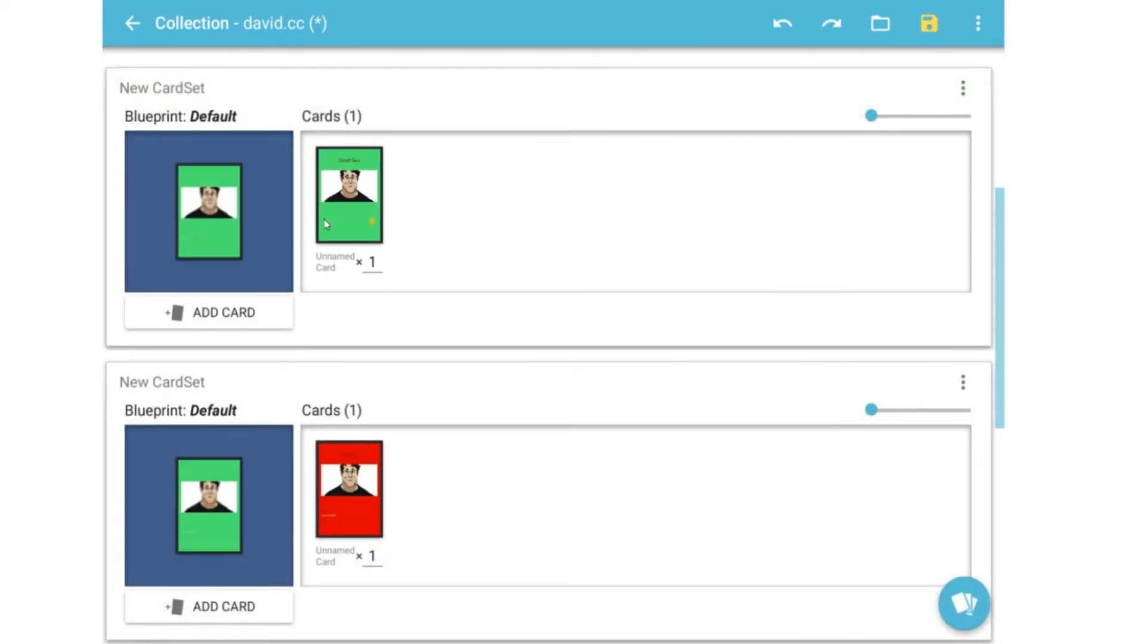
Reopen the first set's blueprint, split the icon area horizontally, and merge the two parts back into one icon area
click(324, 219)
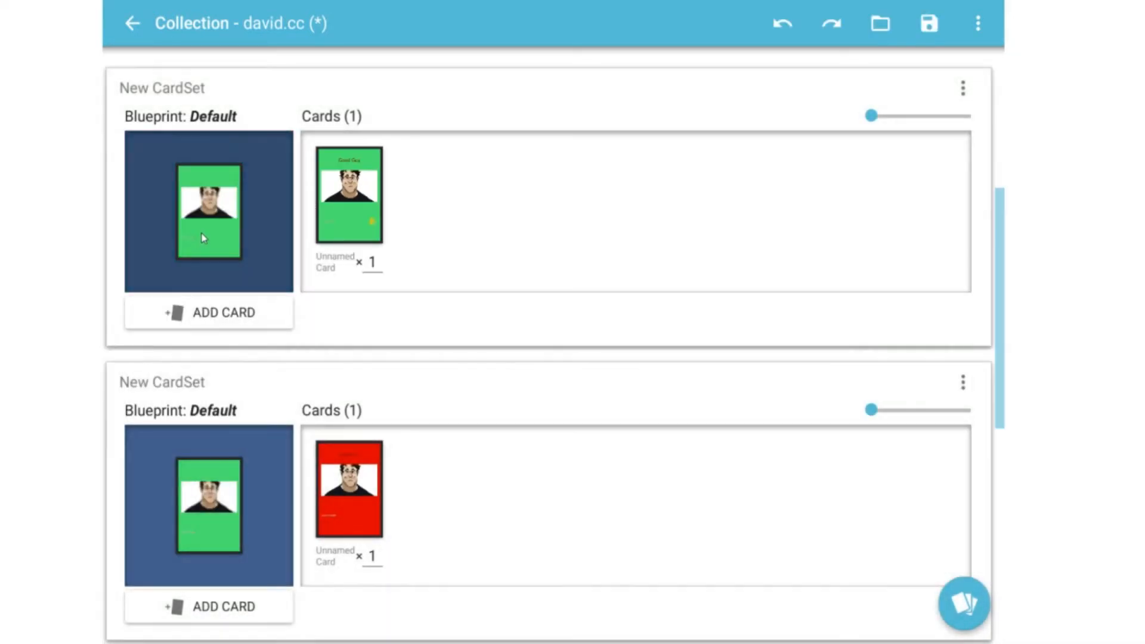
click(202, 233)
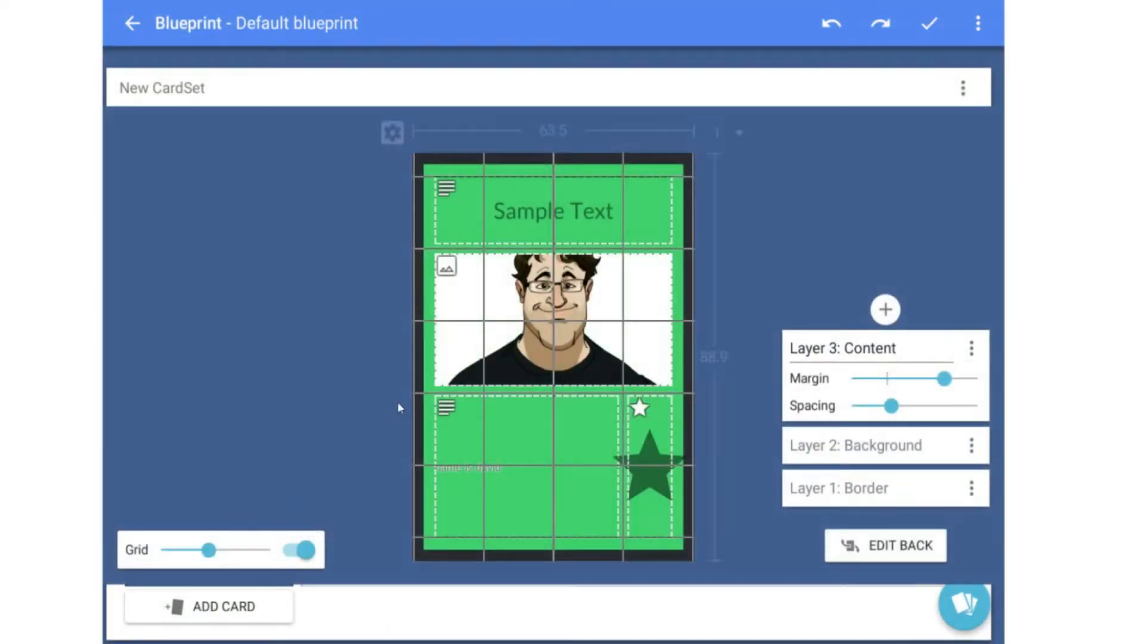
click(661, 436)
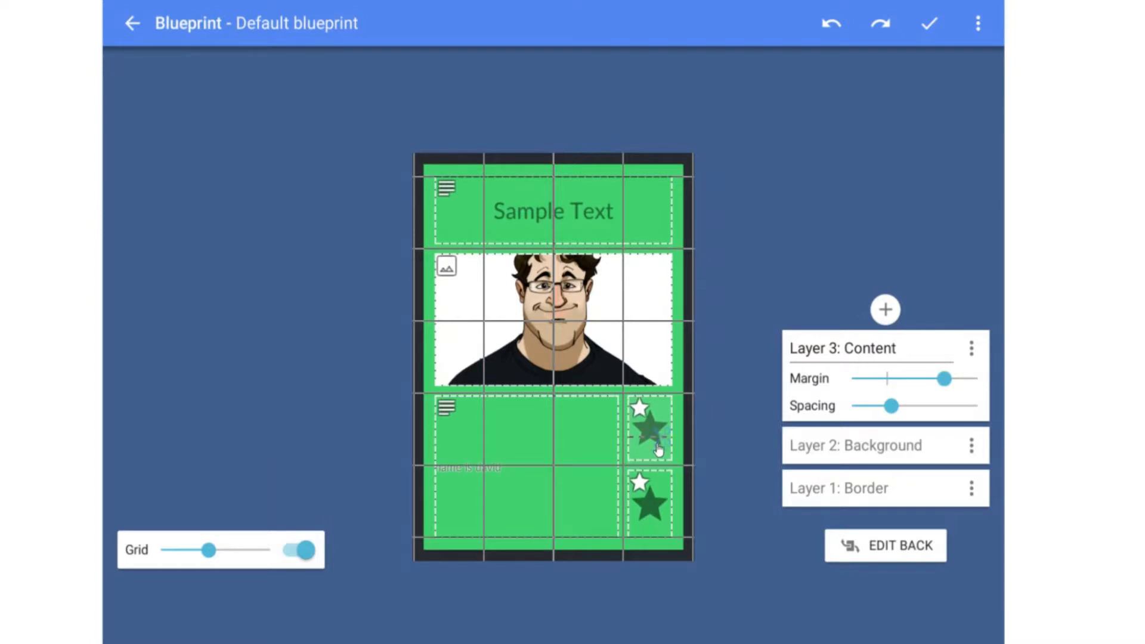
click(652, 465)
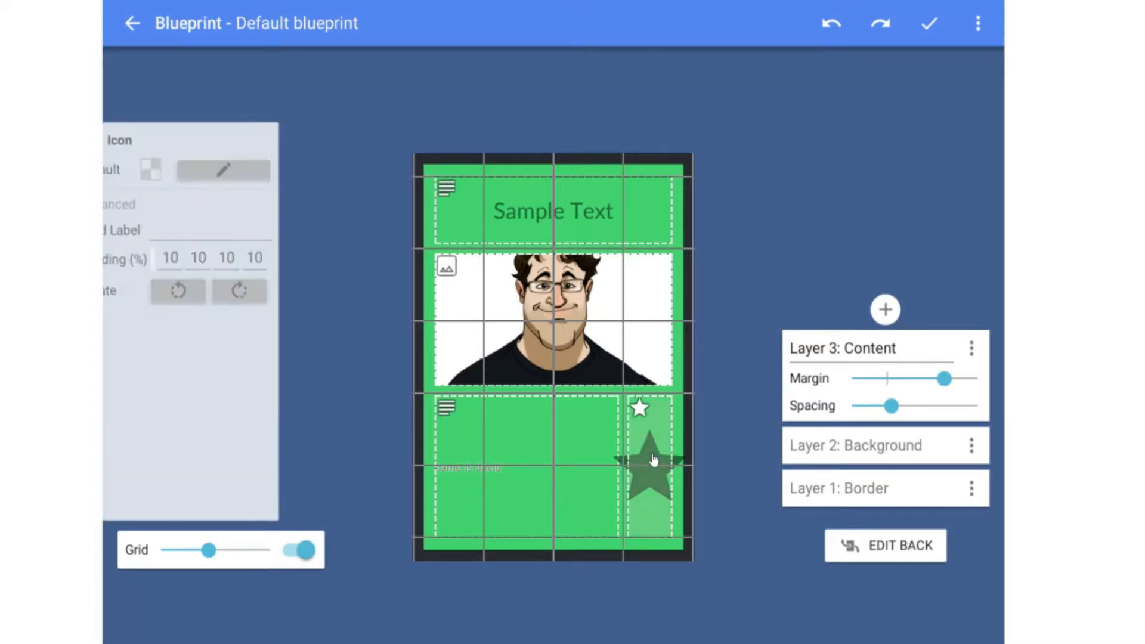
Set the blueprint icon area's padding to -10% on all four sides and confirm the blueprint
click(212, 266)
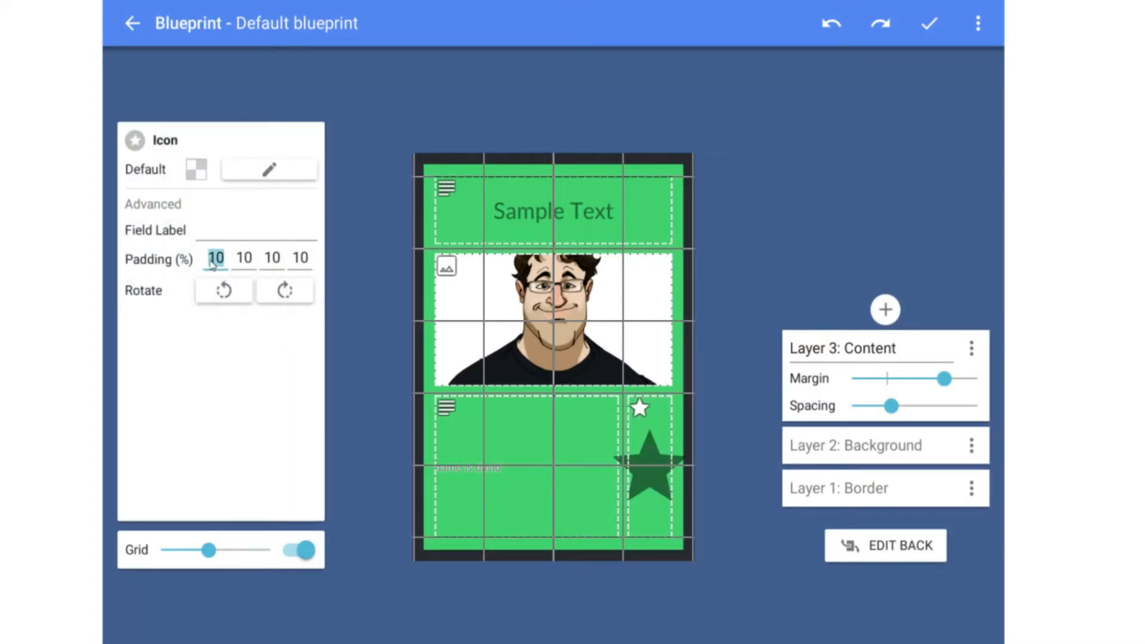
text(-10)
key(Tab)
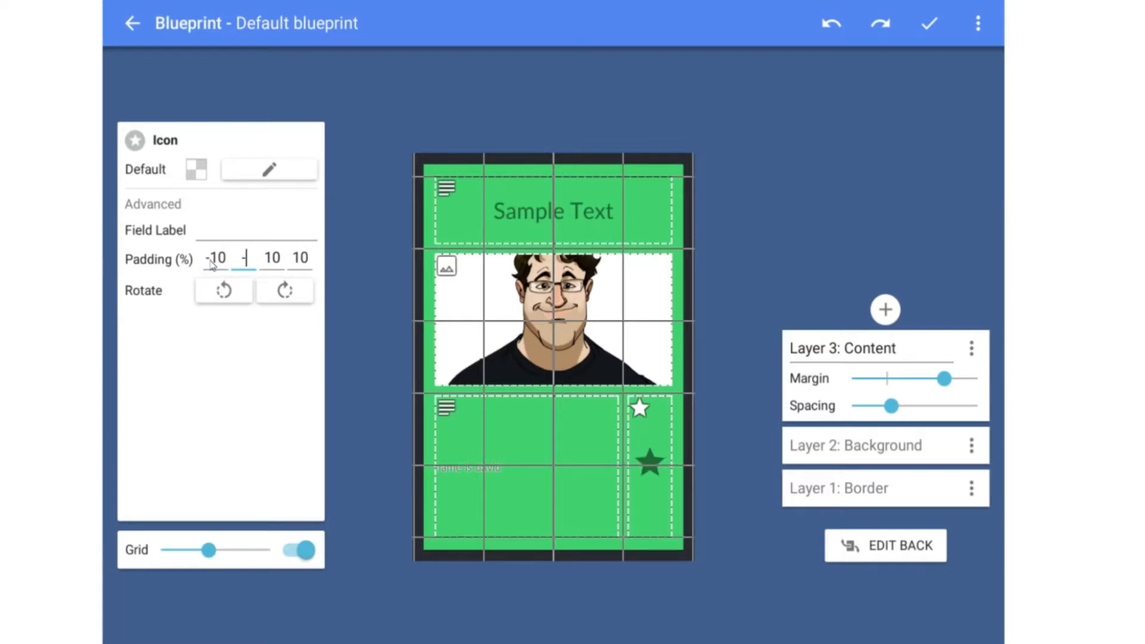
text(-10)
key(Tab)
text(-10)
key(Tab)
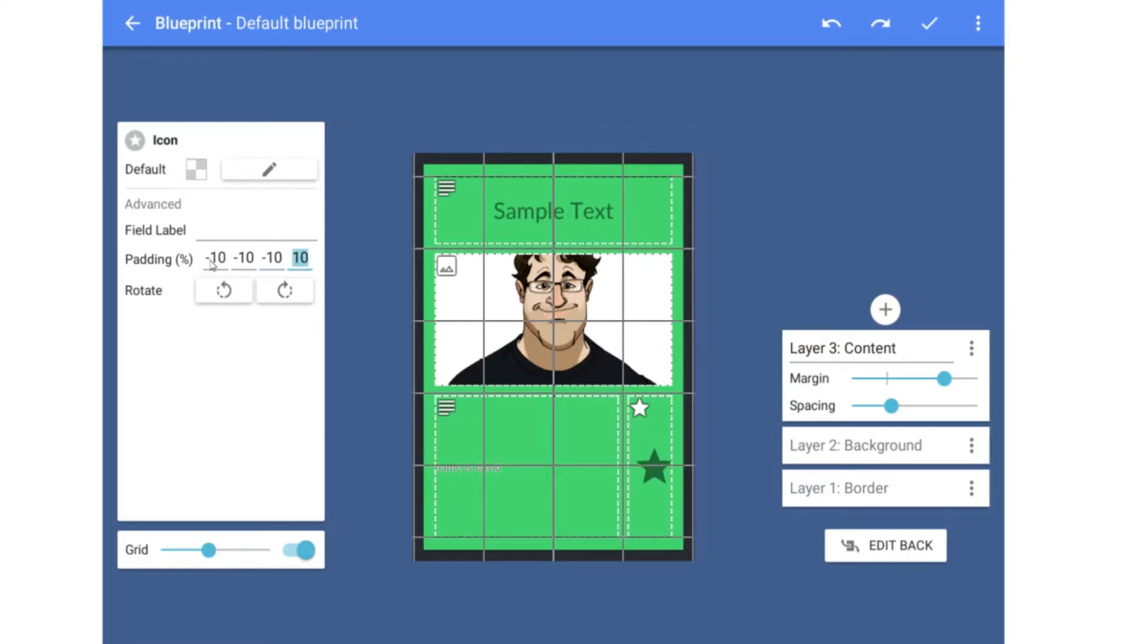
text(10)
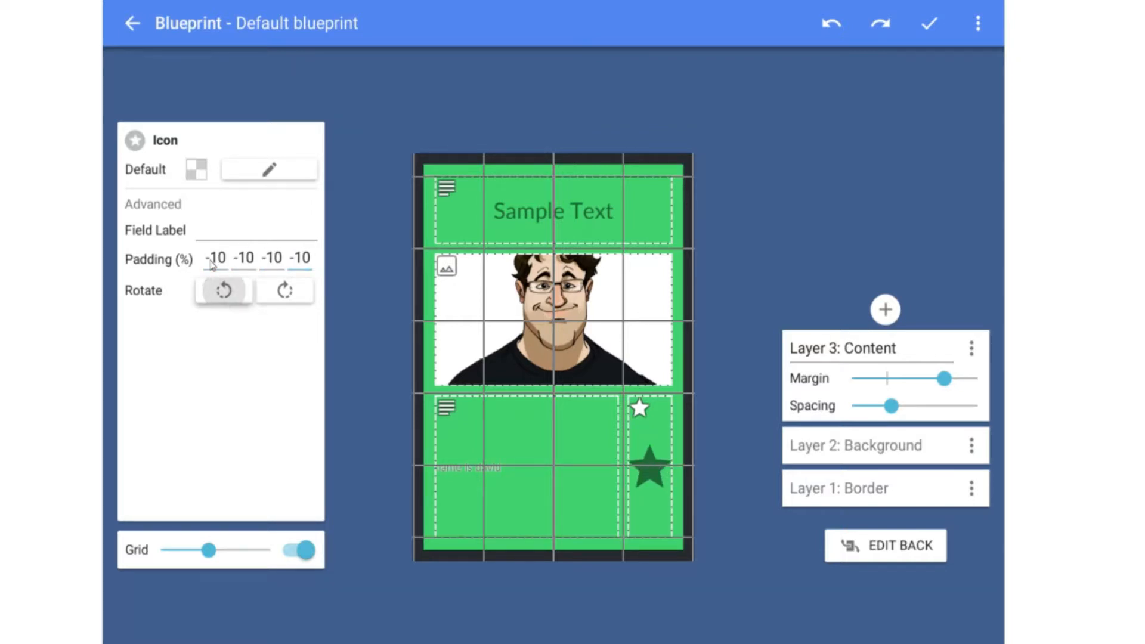
click(929, 24)
Assign the banknote icon from the Resources category to the "Good Guy" card's icon area, and close the card
click(349, 194)
click(663, 484)
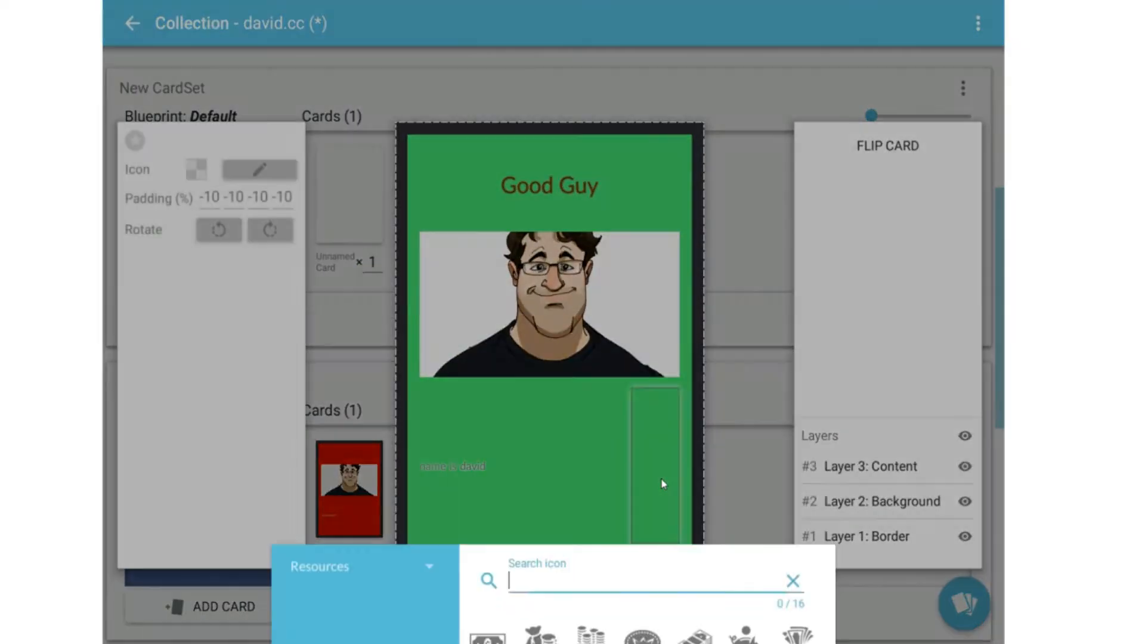
click(485, 252)
click(794, 472)
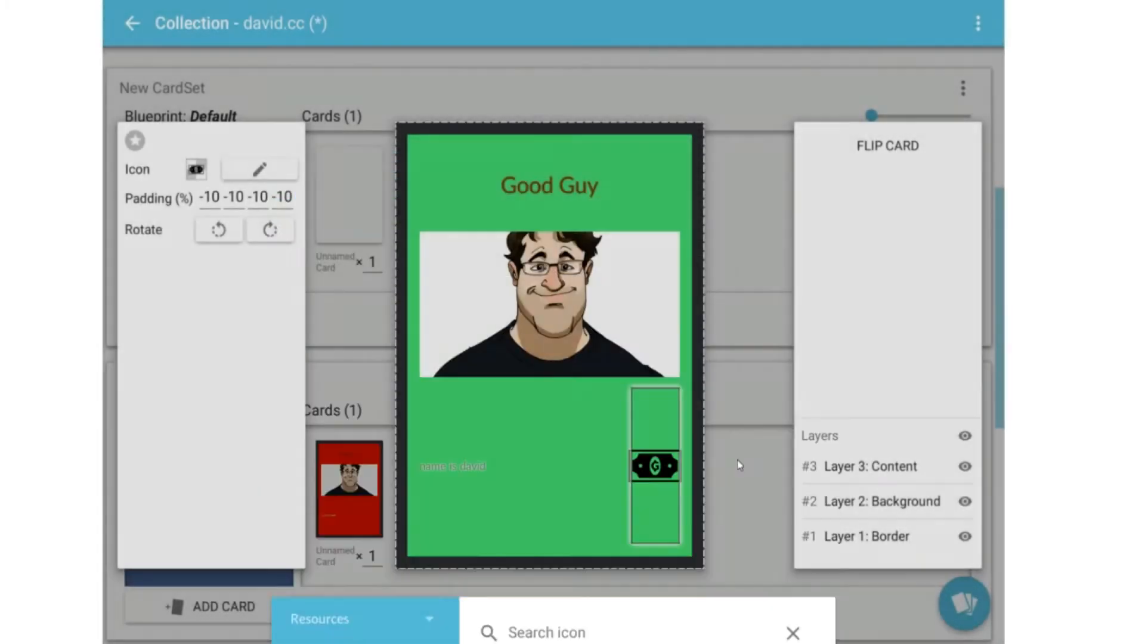
click(743, 478)
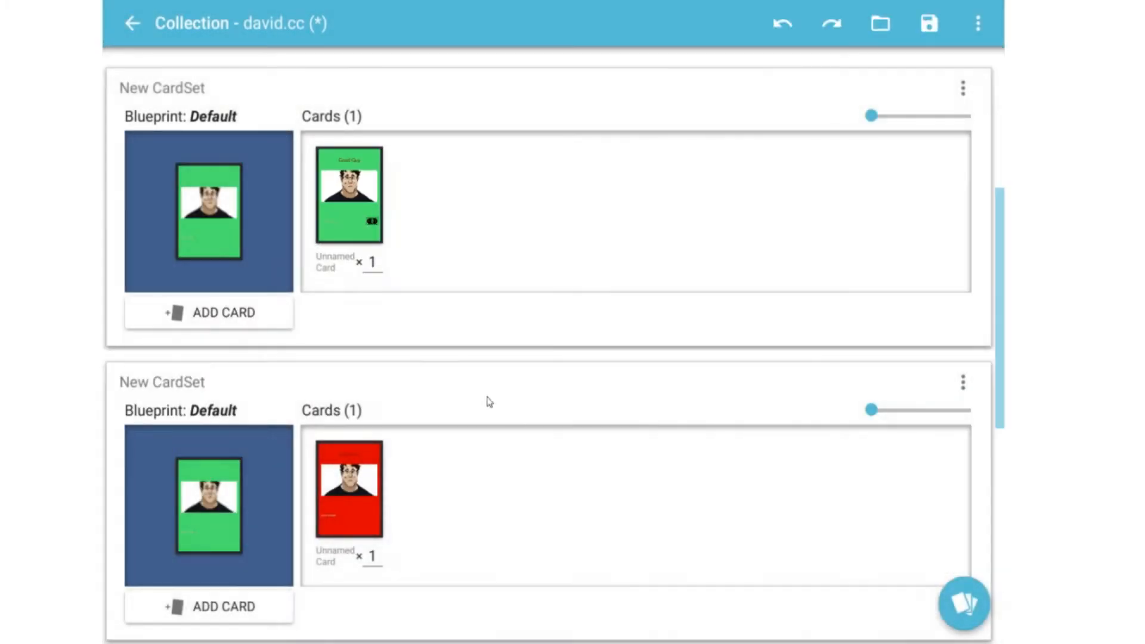
Try the text "Hello ther" in the "Good Guy" card's lower text area, clear it again, and close the card
click(353, 232)
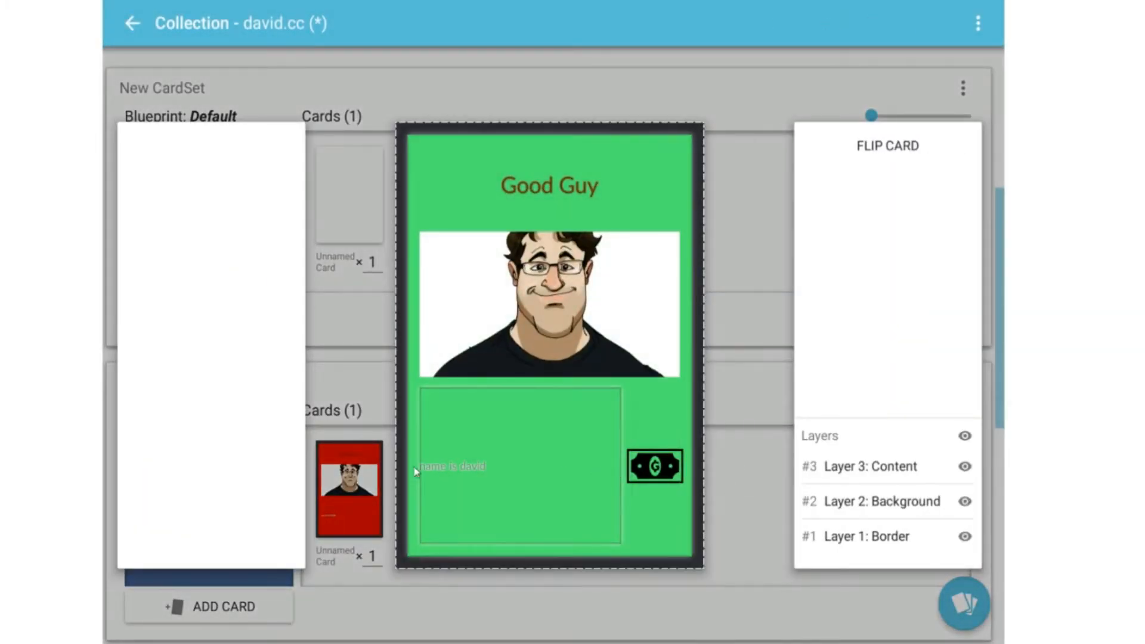
click(744, 503)
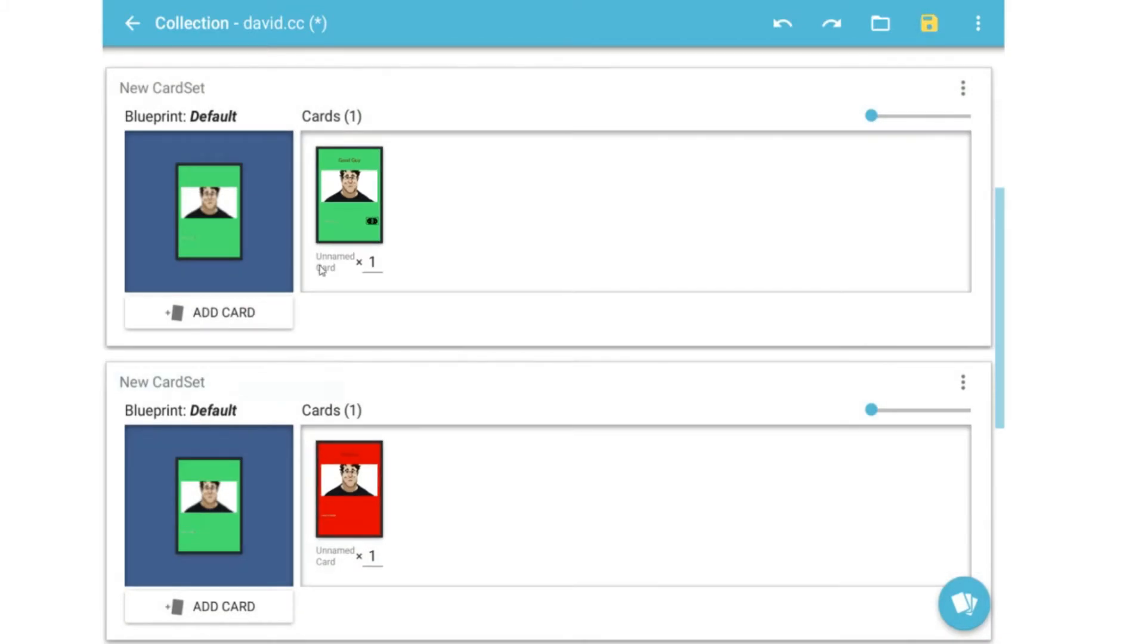
click(349, 197)
click(445, 463)
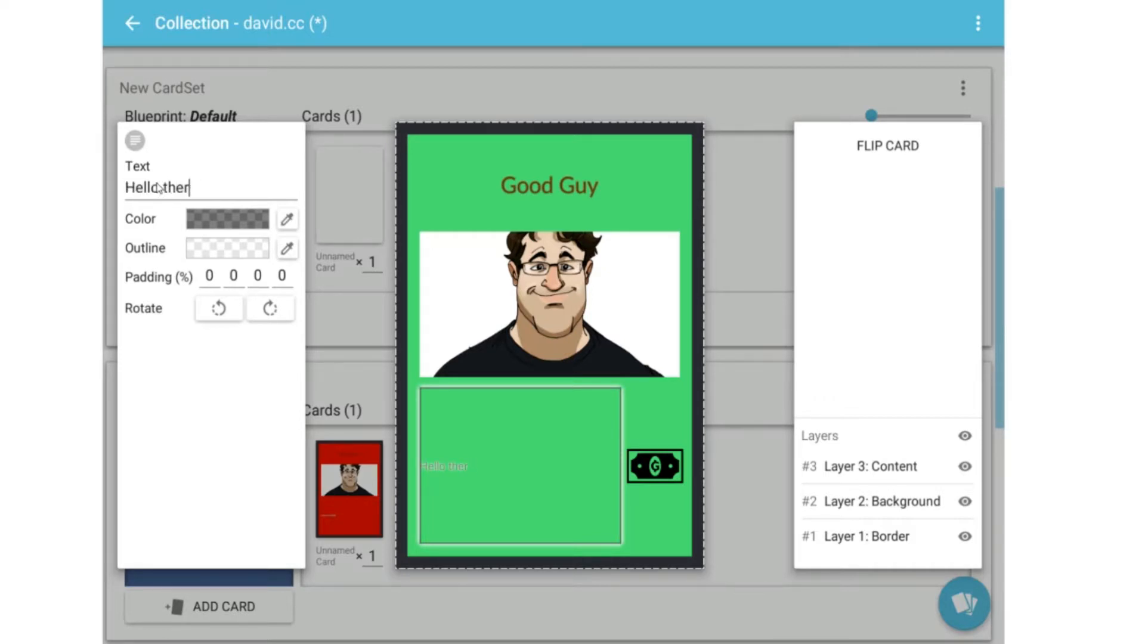
key(BackSpace)
key(BackSpace)
key(BackSpace)
key(BackSpace)
key(BackSpace)
key(BackSpace)
key(BackSpace)
click(334, 237)
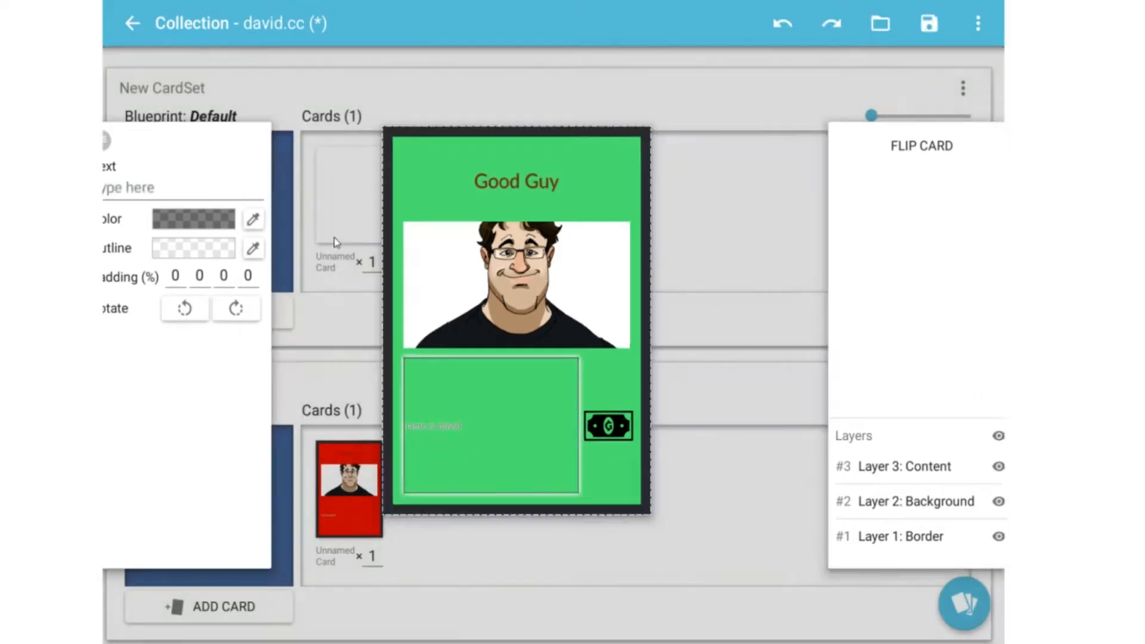
click(225, 206)
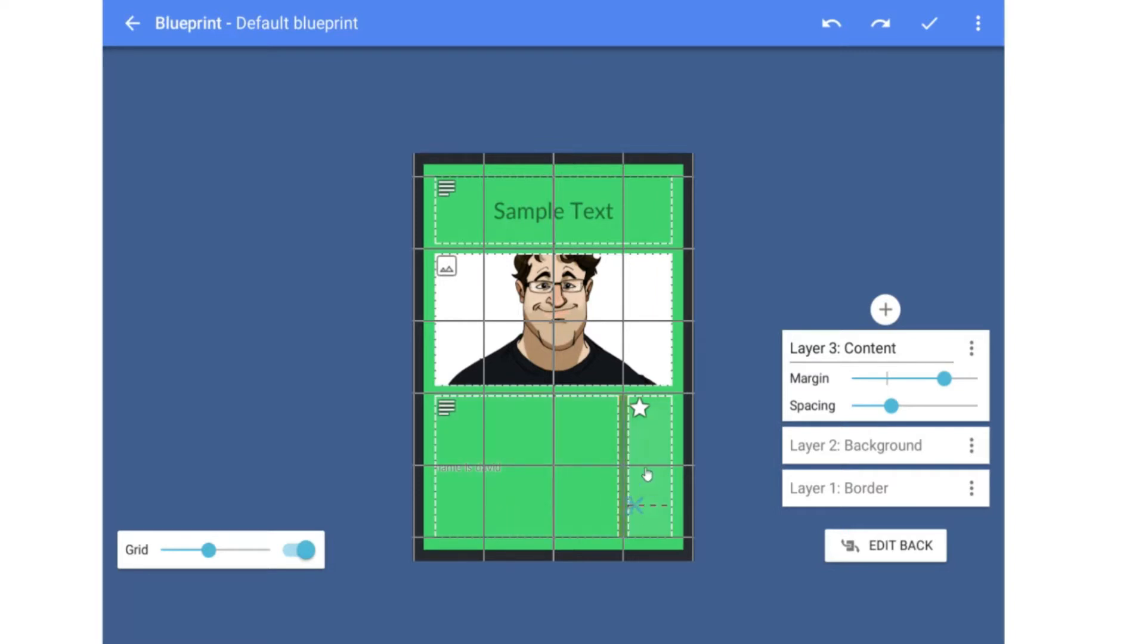
click(148, 21)
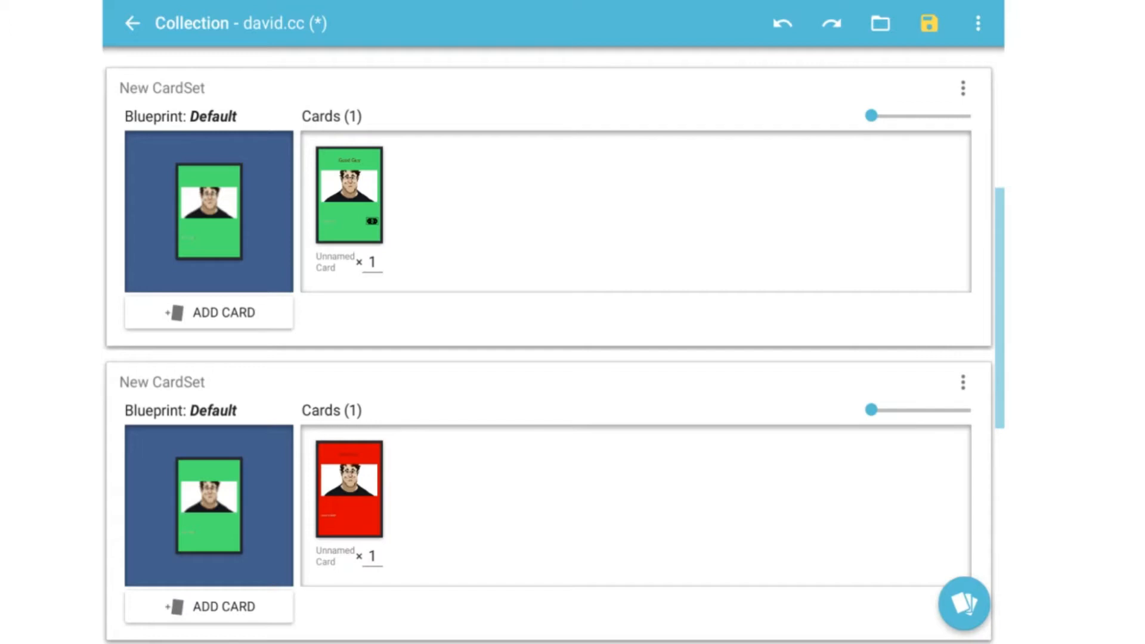
Add a new layer to the first set's blueprint and split it horizontally into three areas matching the title, image and lower sections
click(241, 221)
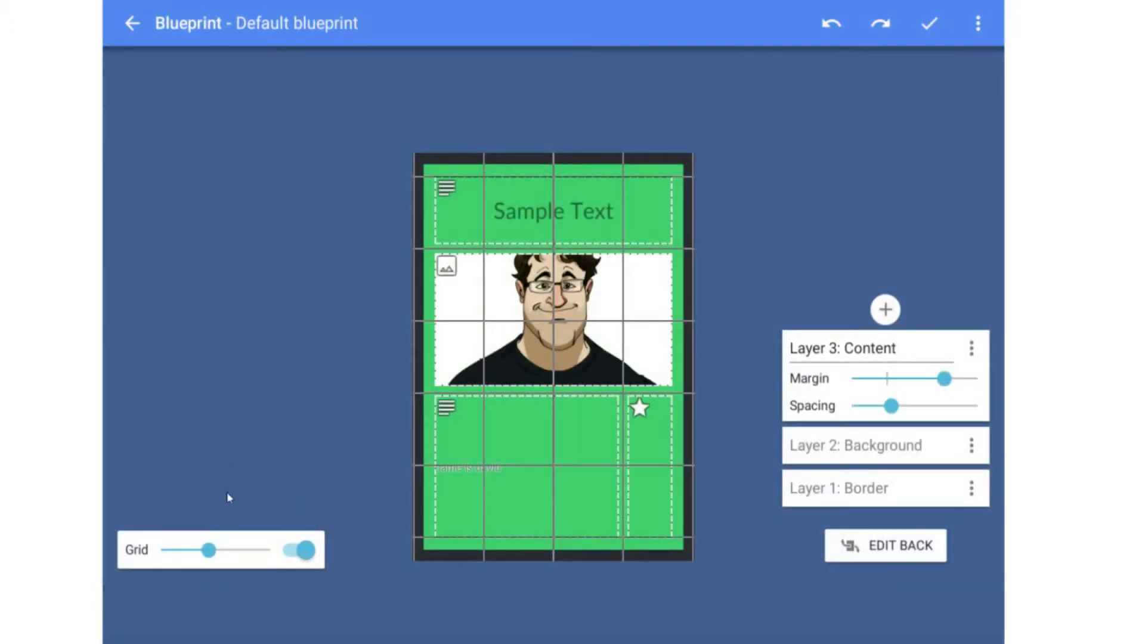
click(530, 308)
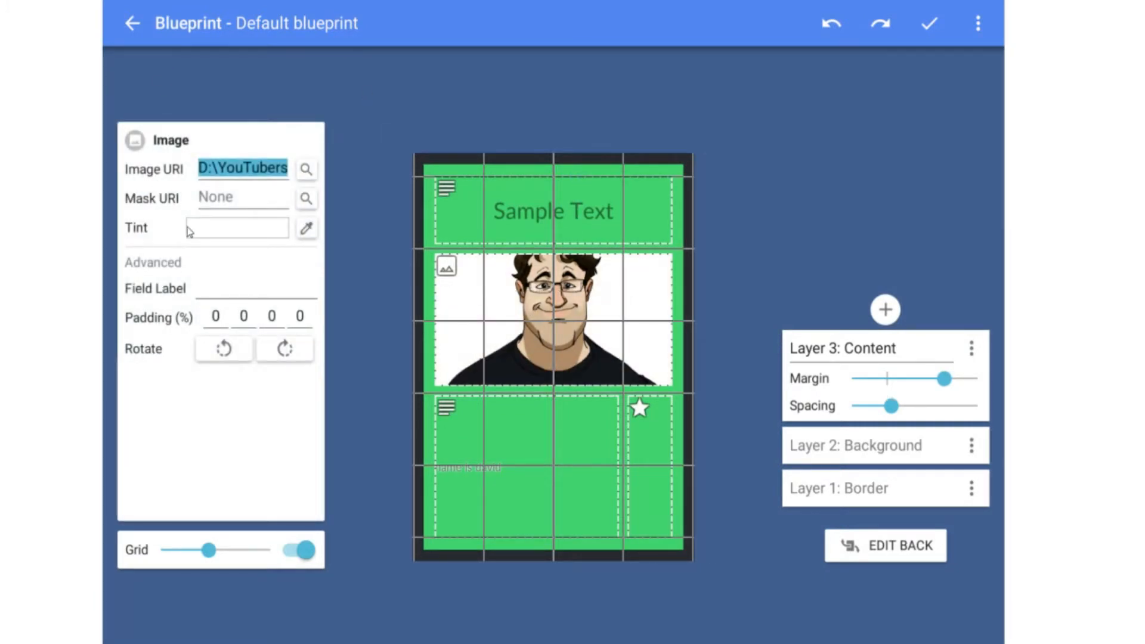
click(549, 220)
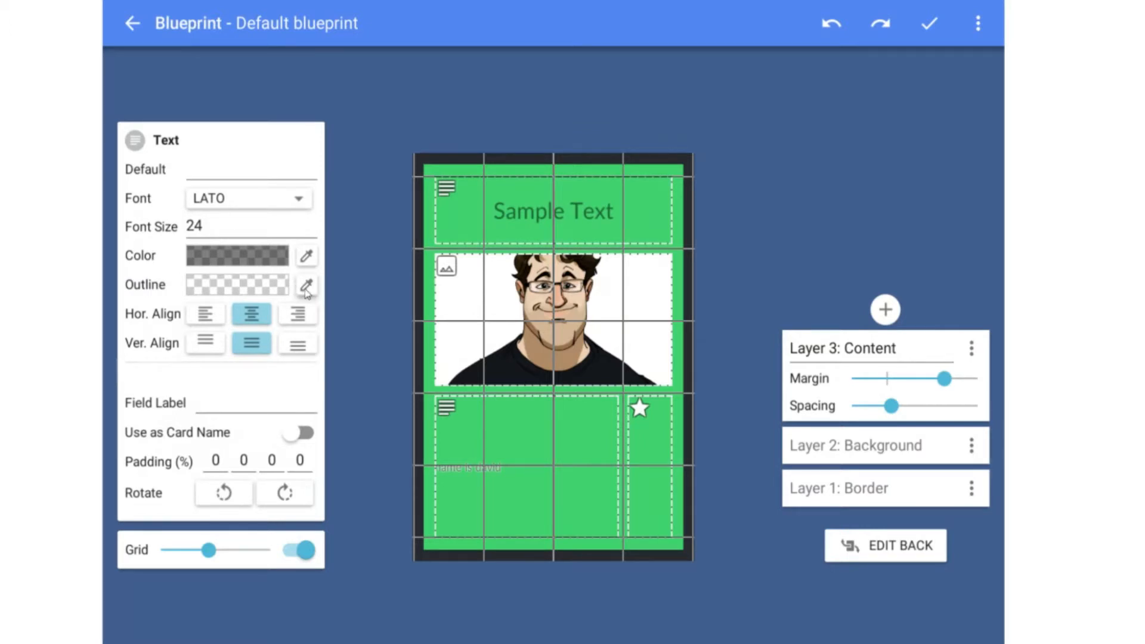
click(502, 301)
click(884, 310)
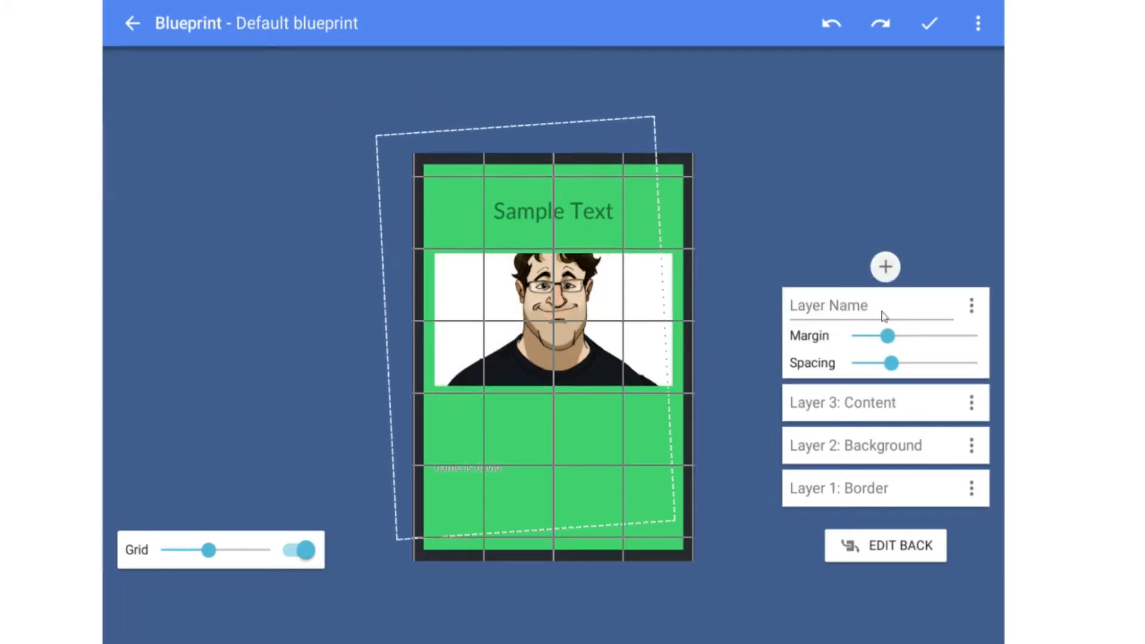
click(466, 297)
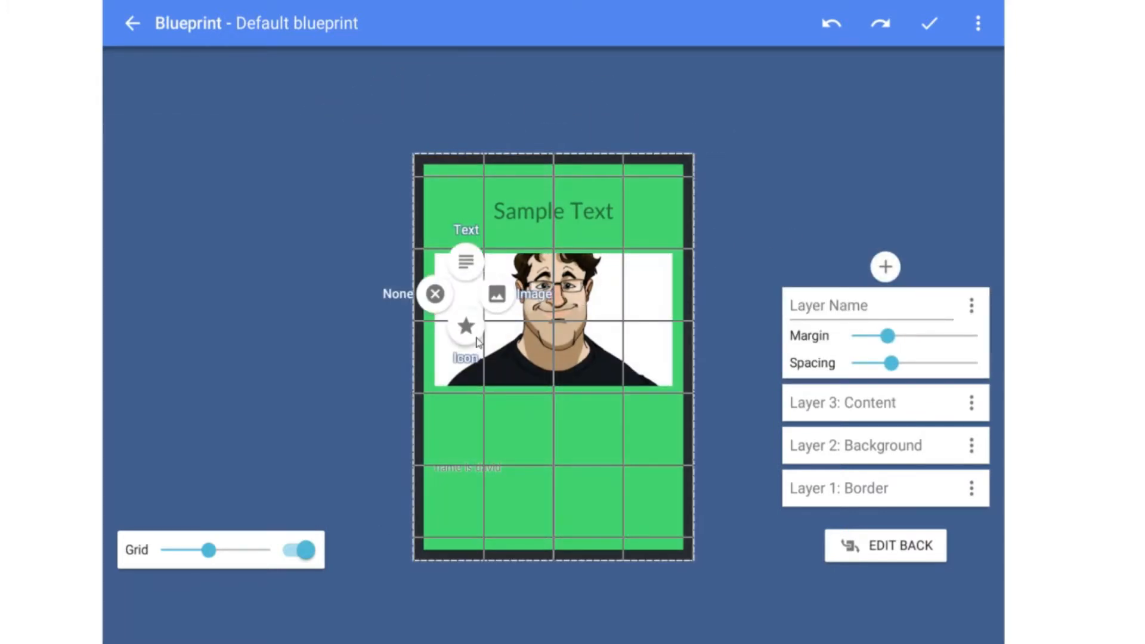
click(464, 271)
click(416, 261)
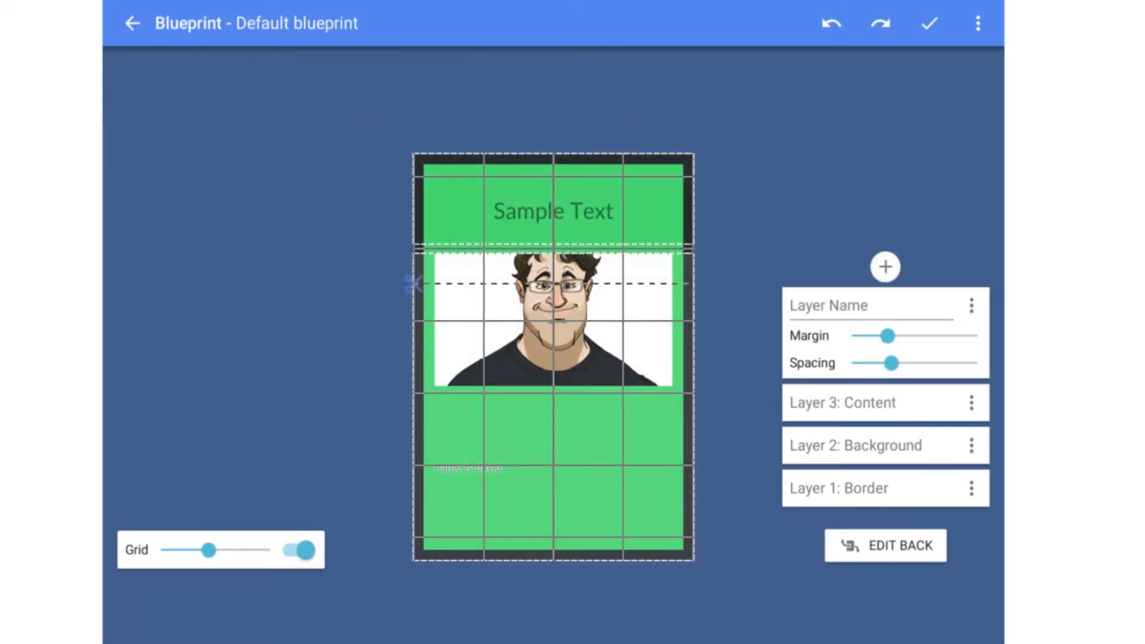
click(418, 359)
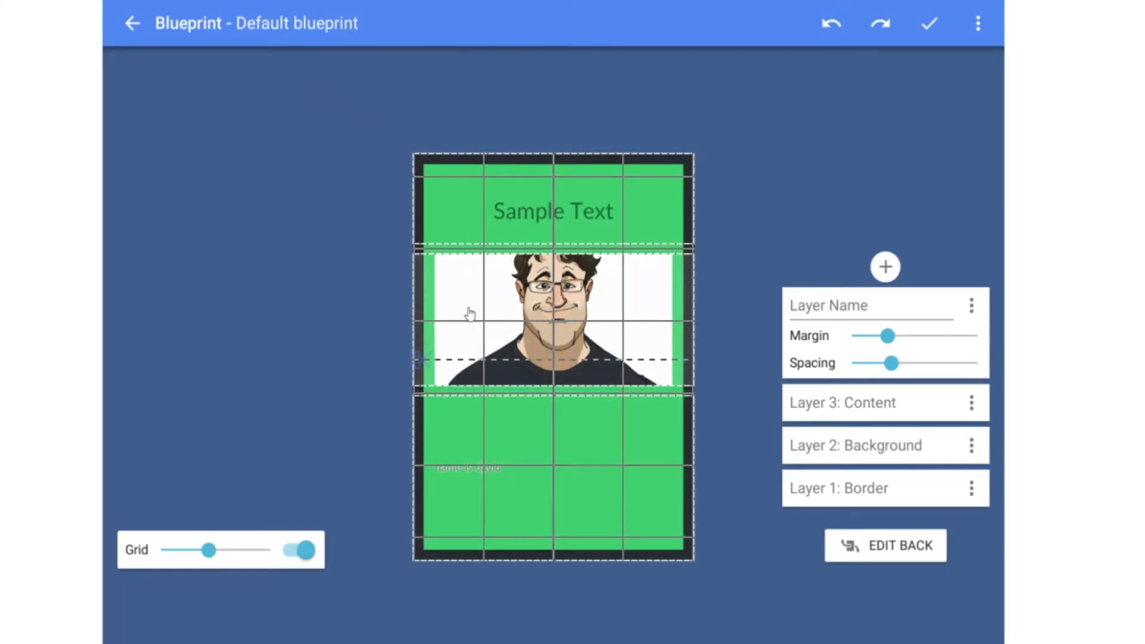
Make the new layer's middle area a text field with the default "THIS IS AMAZING TEXT" and confirm the blueprint
click(506, 302)
click(515, 274)
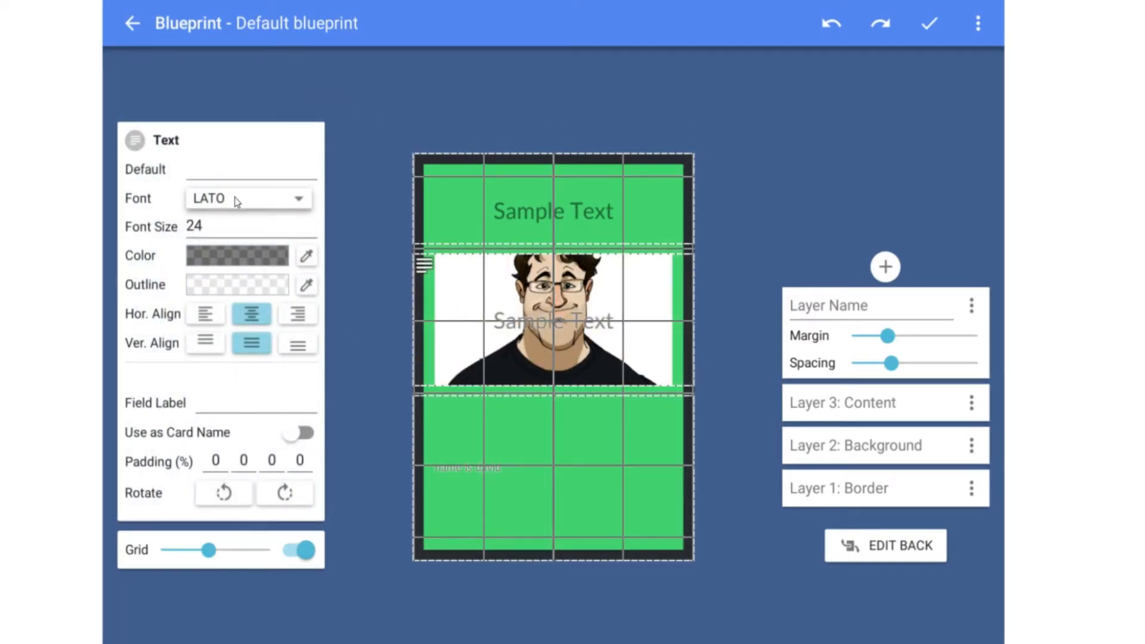
text(THIS IS )
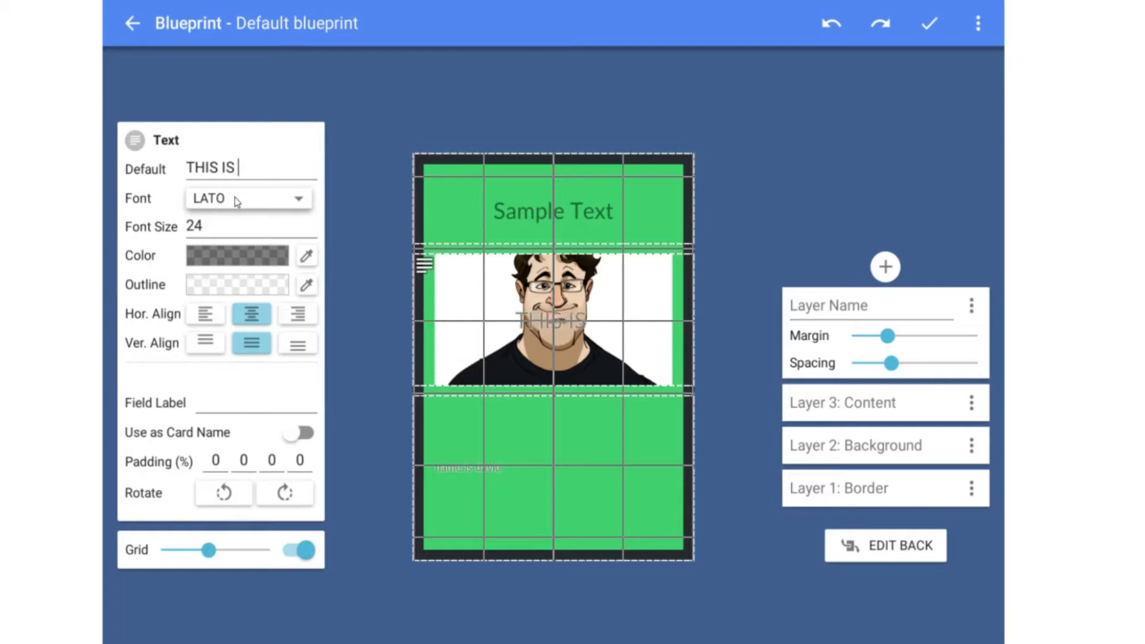
text(AMAZING TEXT)
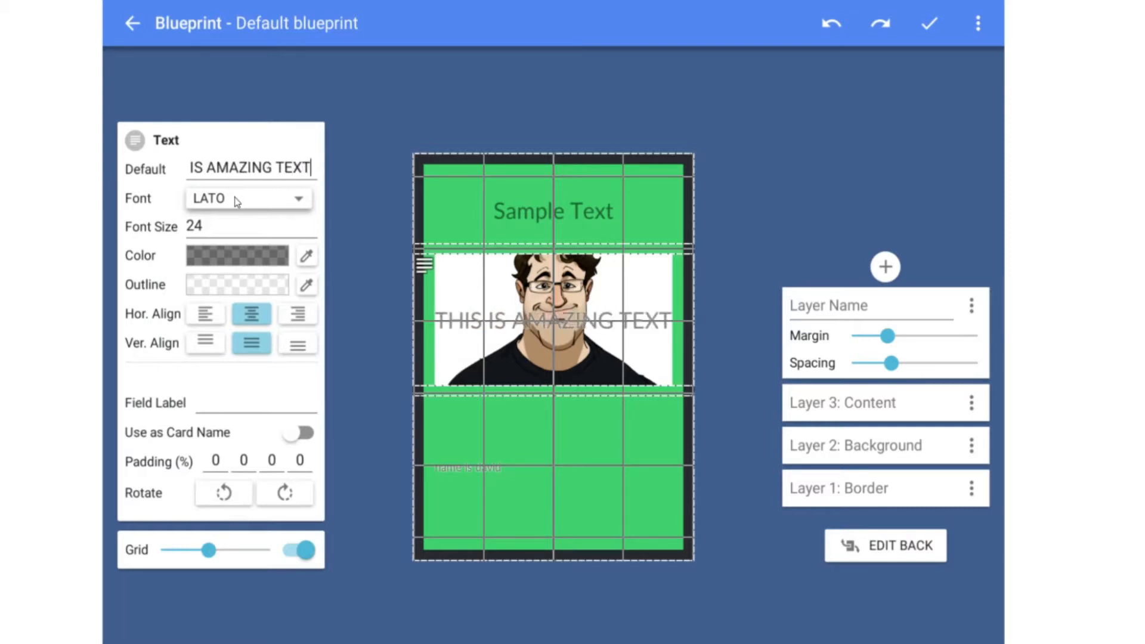
click(494, 304)
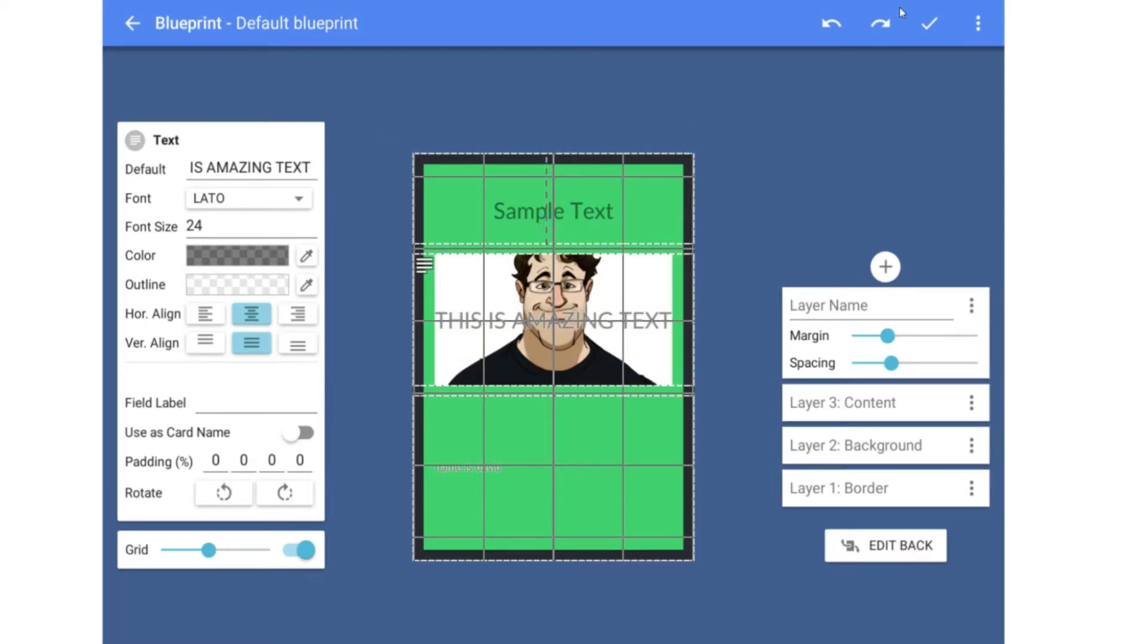
click(928, 28)
Open the "Good Guy" card, inspect its title and the text overlaying the image, and close the card
click(350, 197)
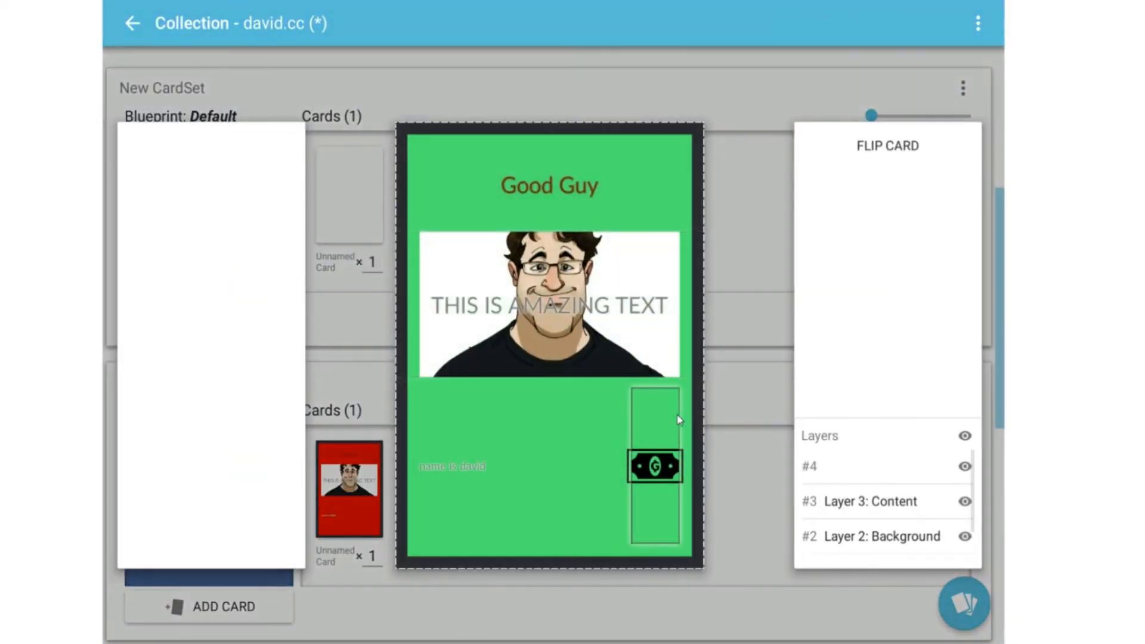
click(541, 332)
click(530, 215)
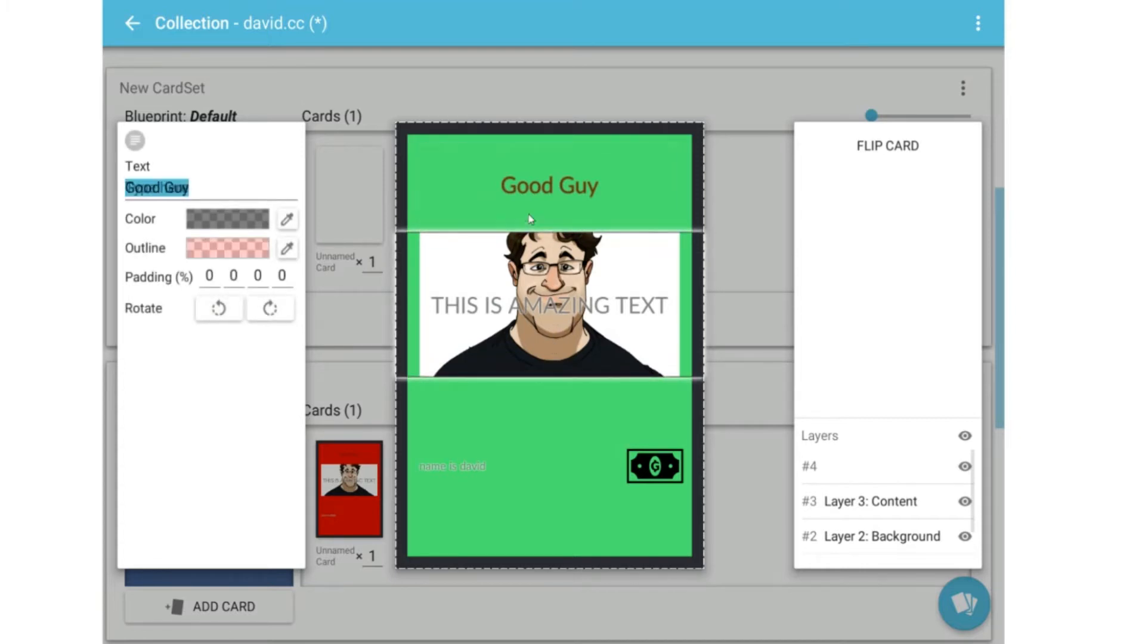
click(571, 355)
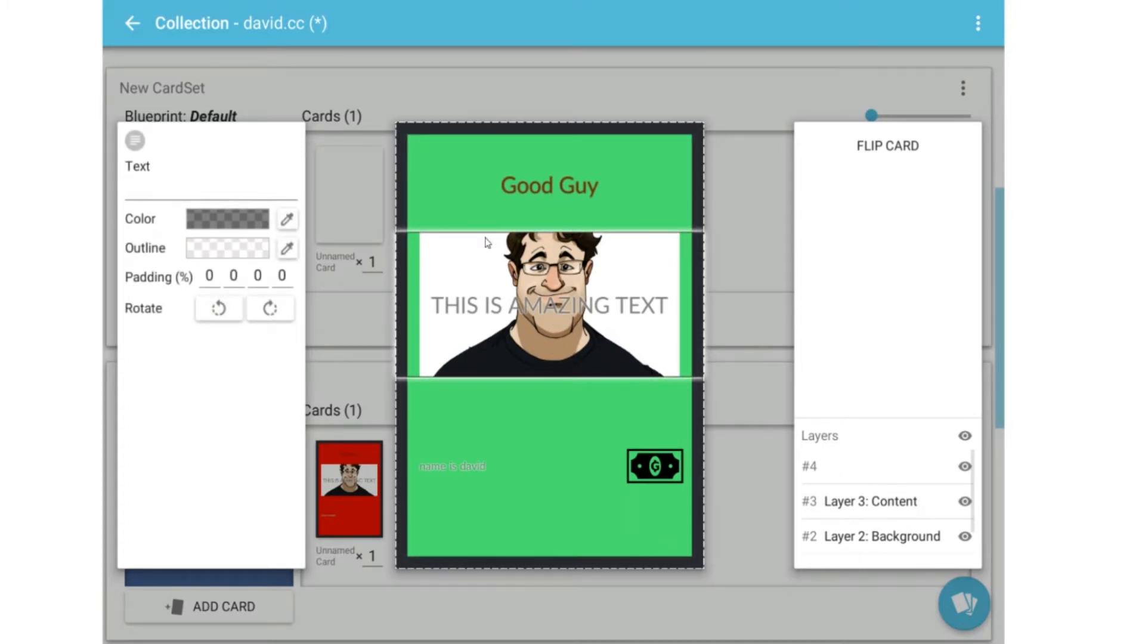
click(742, 262)
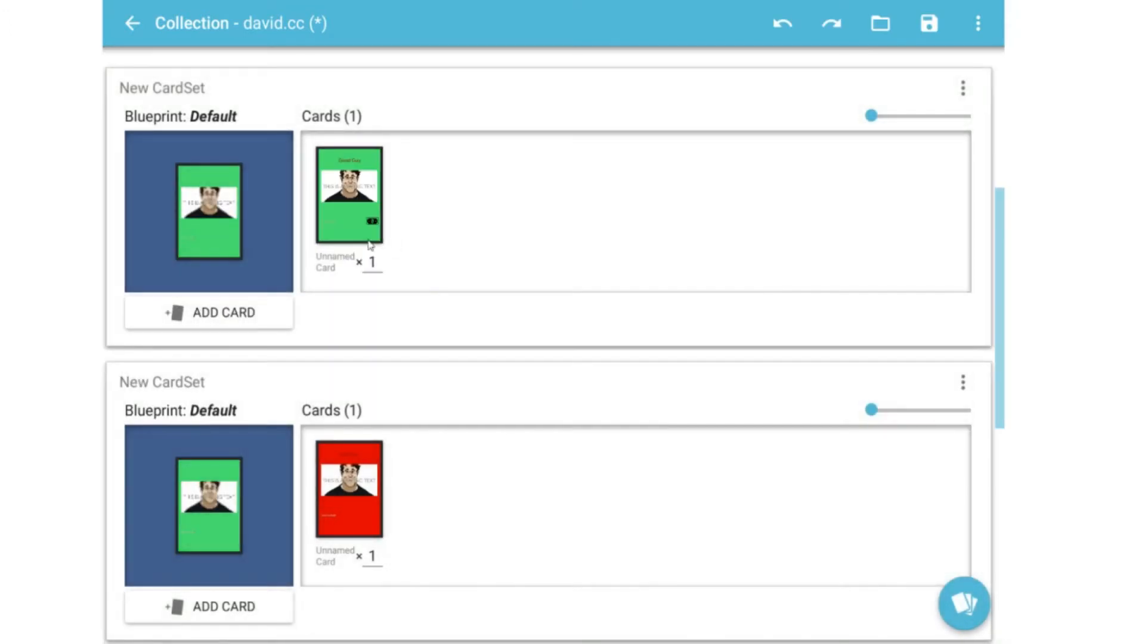
Reopen the first set's blueprint and make the outline of the text over the image fully opaque white
click(191, 226)
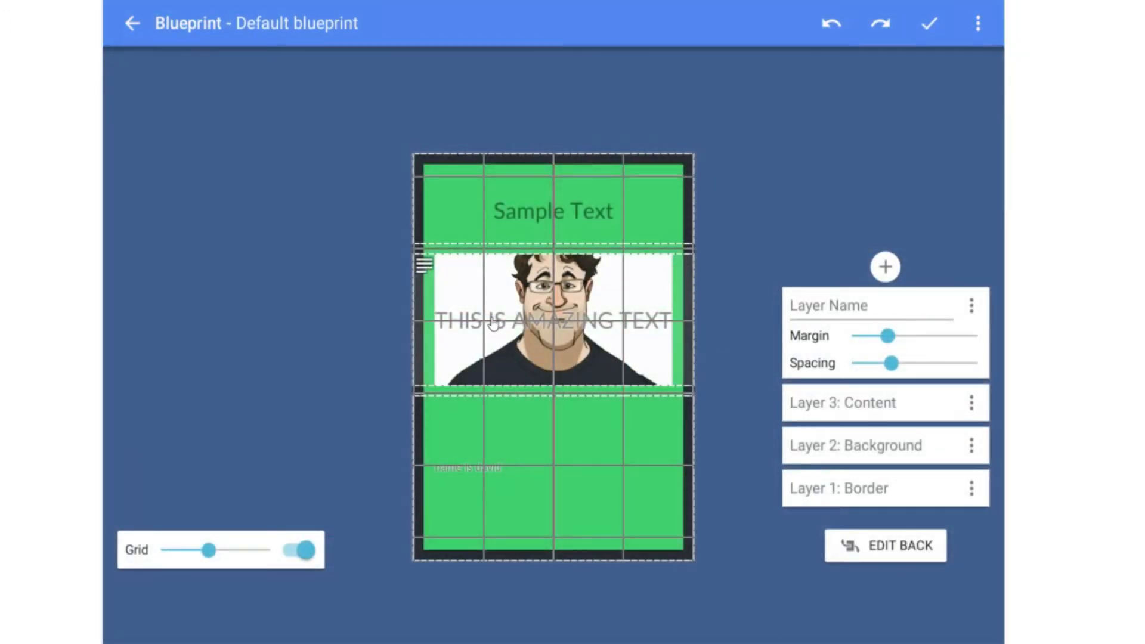
click(490, 321)
click(305, 288)
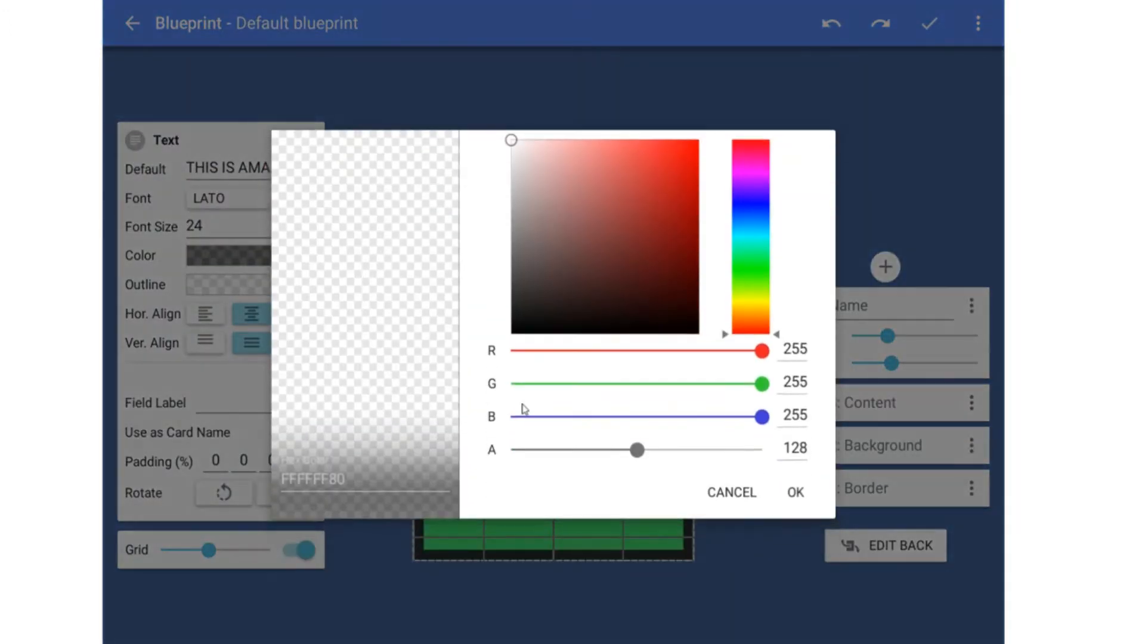
drag(634, 447, 760, 448)
click(796, 491)
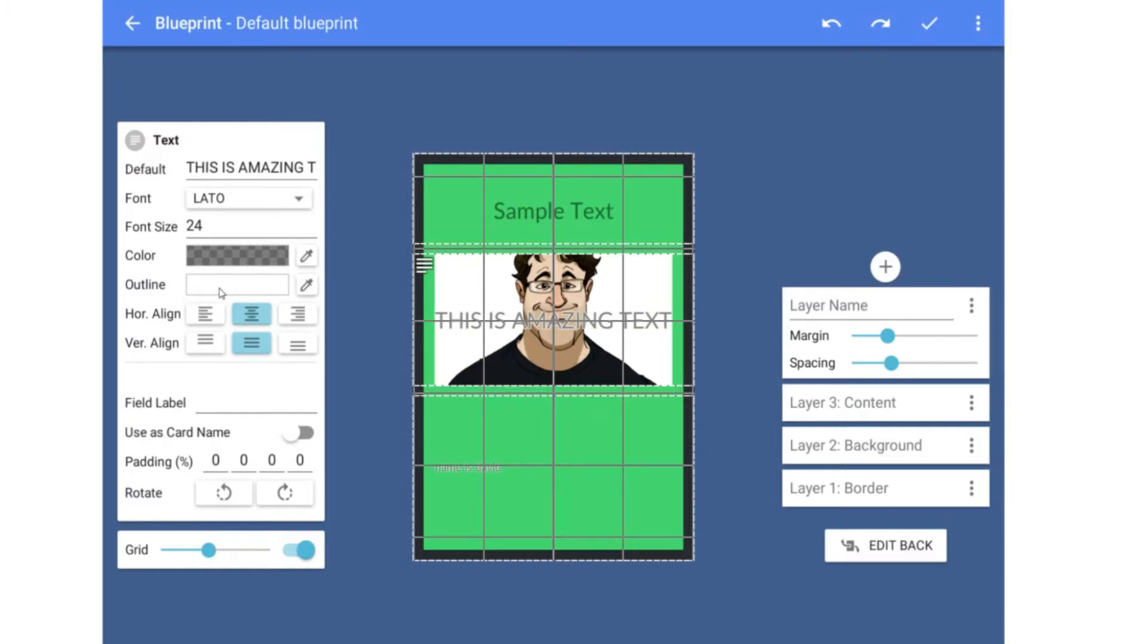
Change the outline of the text over the image to opaque red by setting its green and blue values to 0
click(305, 291)
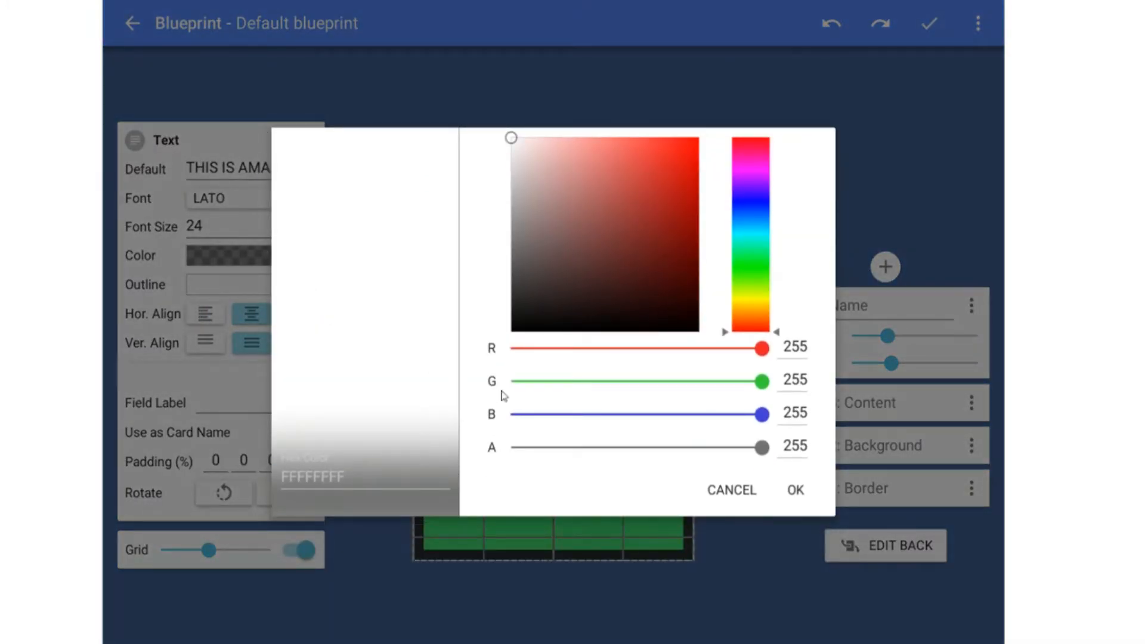
drag(760, 382, 489, 384)
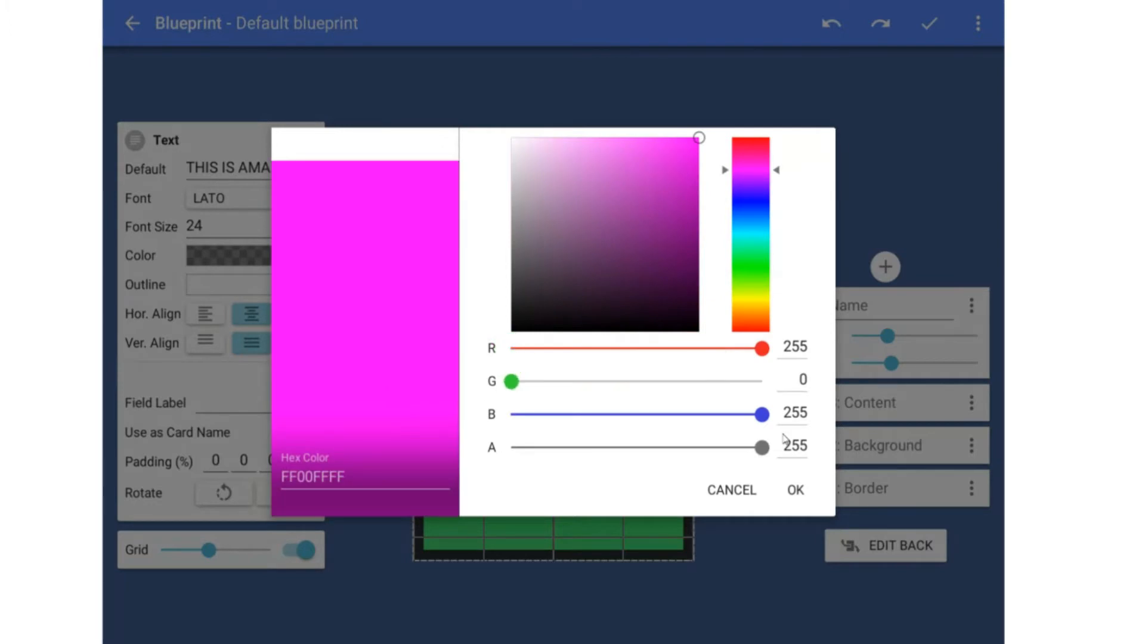
drag(762, 415, 393, 414)
mouse_move(762, 447)
mouse_down()
mouse_move(512, 448)
mouse_move(763, 448)
mouse_up()
click(796, 489)
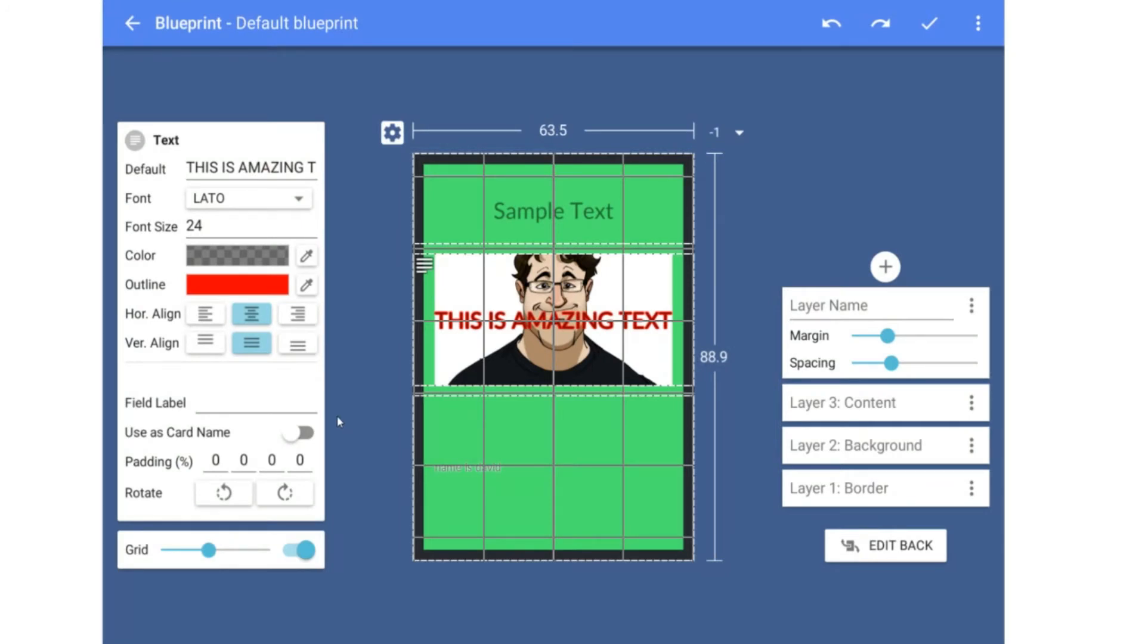
Confirm the blueprint with the LATO font kept for the overlay text, and preview the "Good Guy" card
click(236, 199)
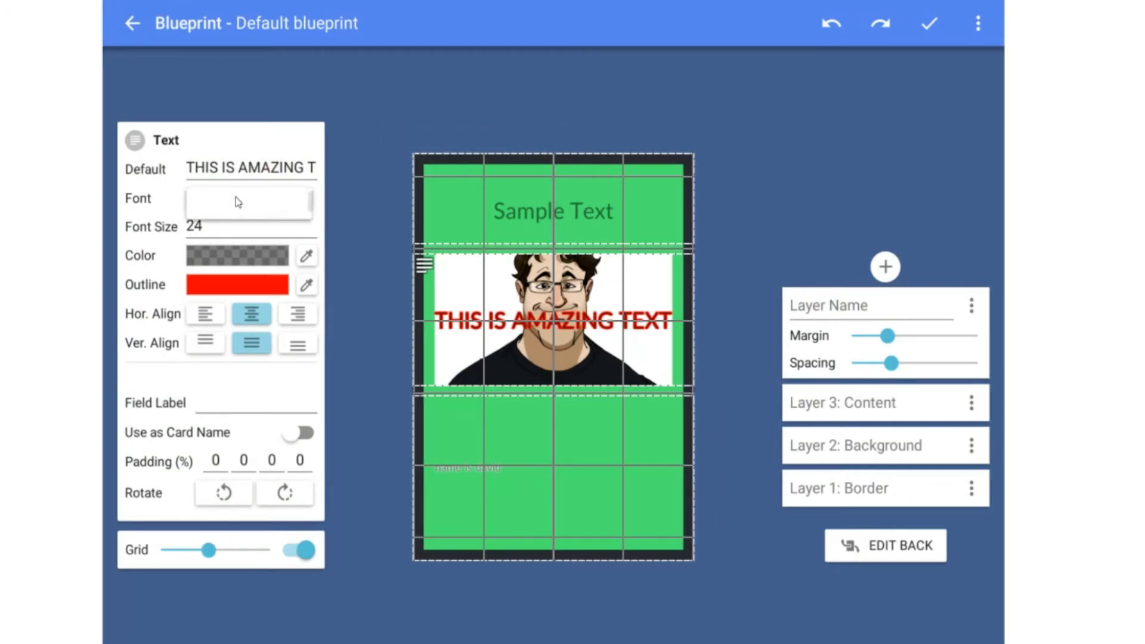
click(235, 198)
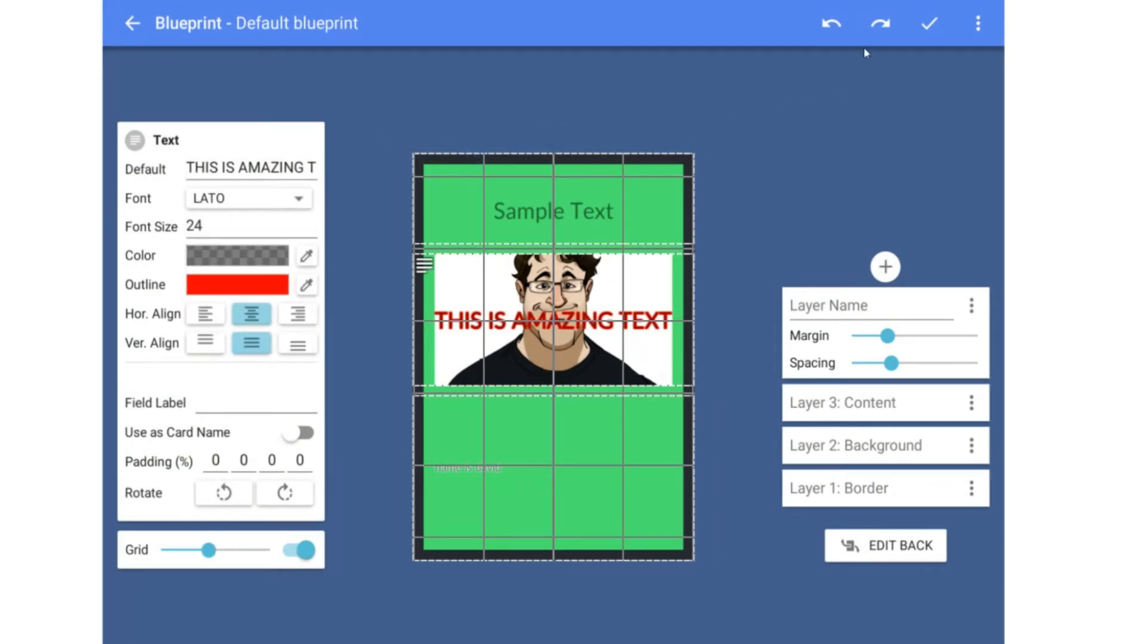
click(928, 24)
click(351, 196)
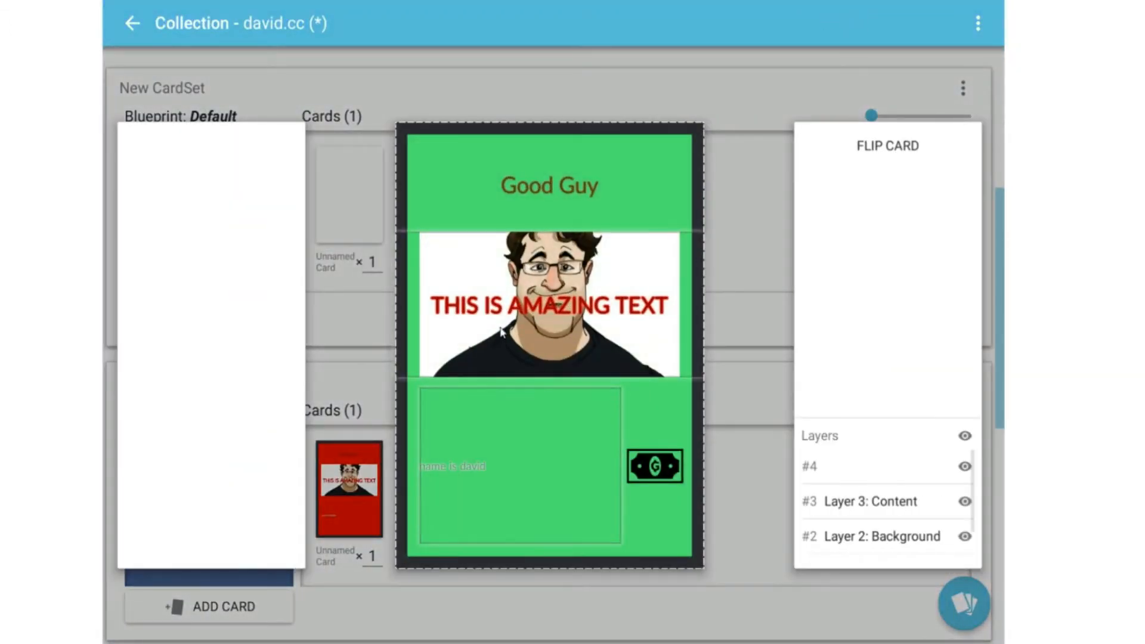
click(711, 320)
Reopen the first set's blueprint and set the outline of the text over the image to opaque black
click(217, 237)
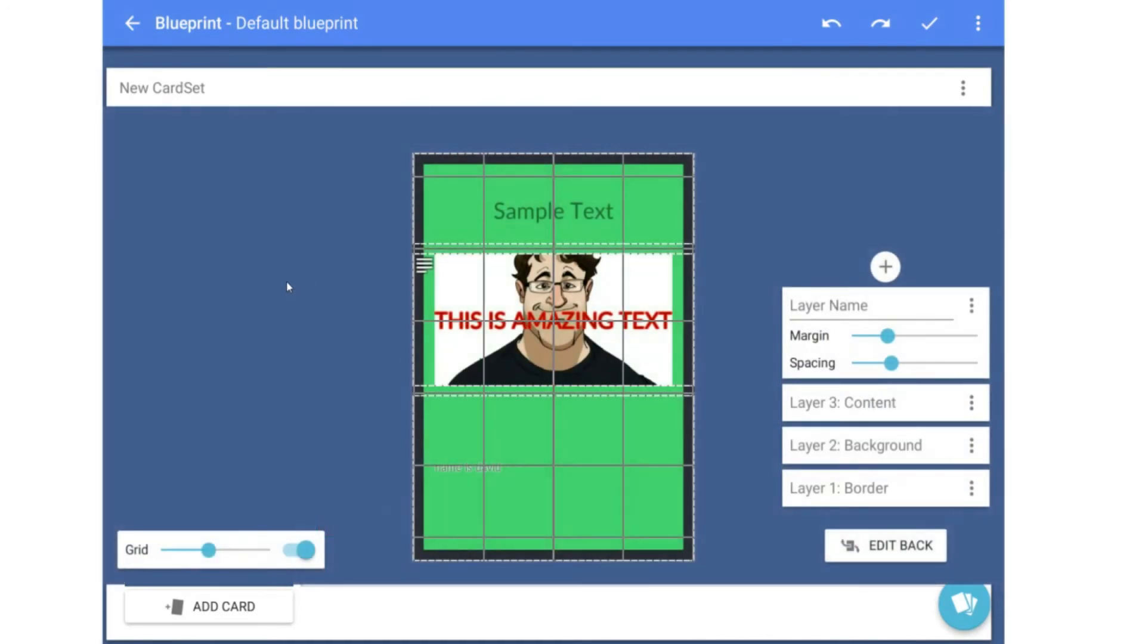
click(534, 316)
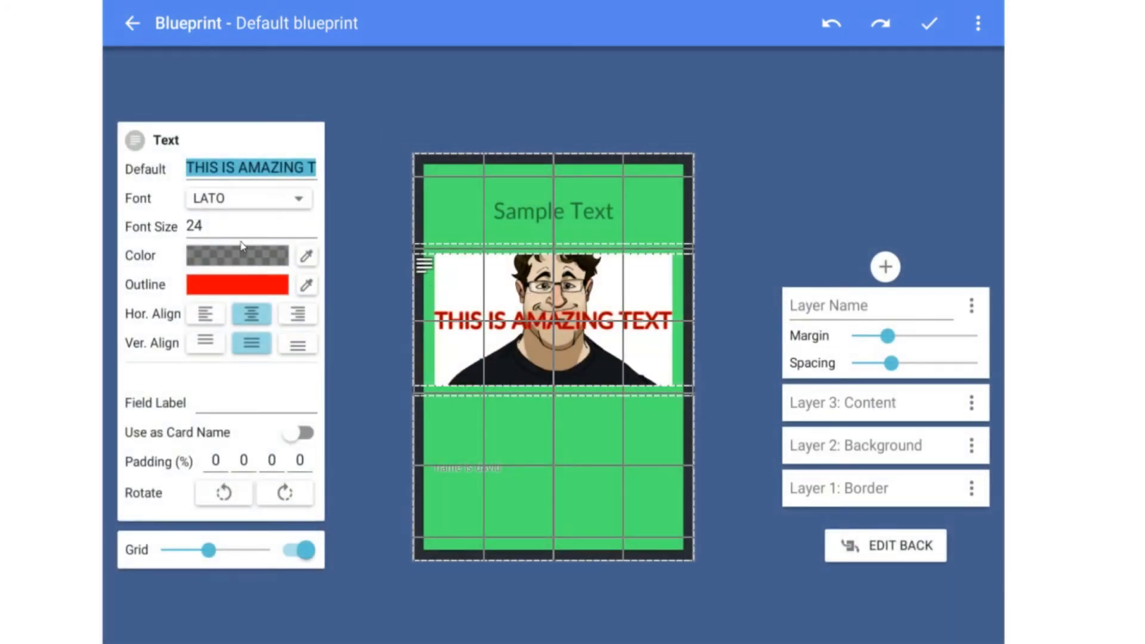
click(304, 283)
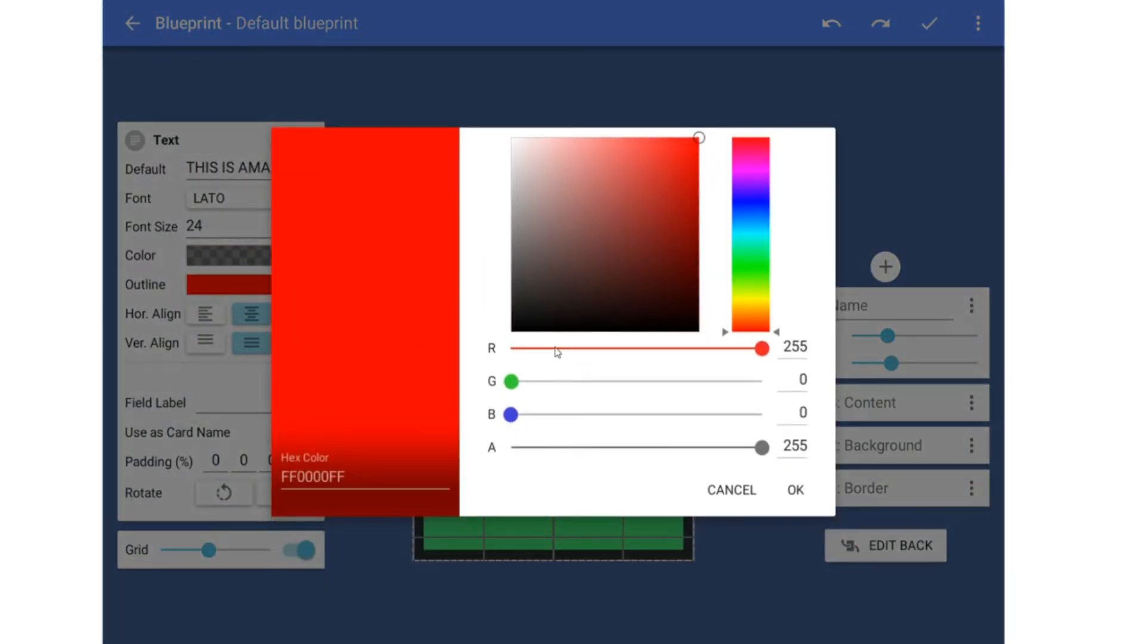
drag(760, 349, 508, 349)
click(796, 490)
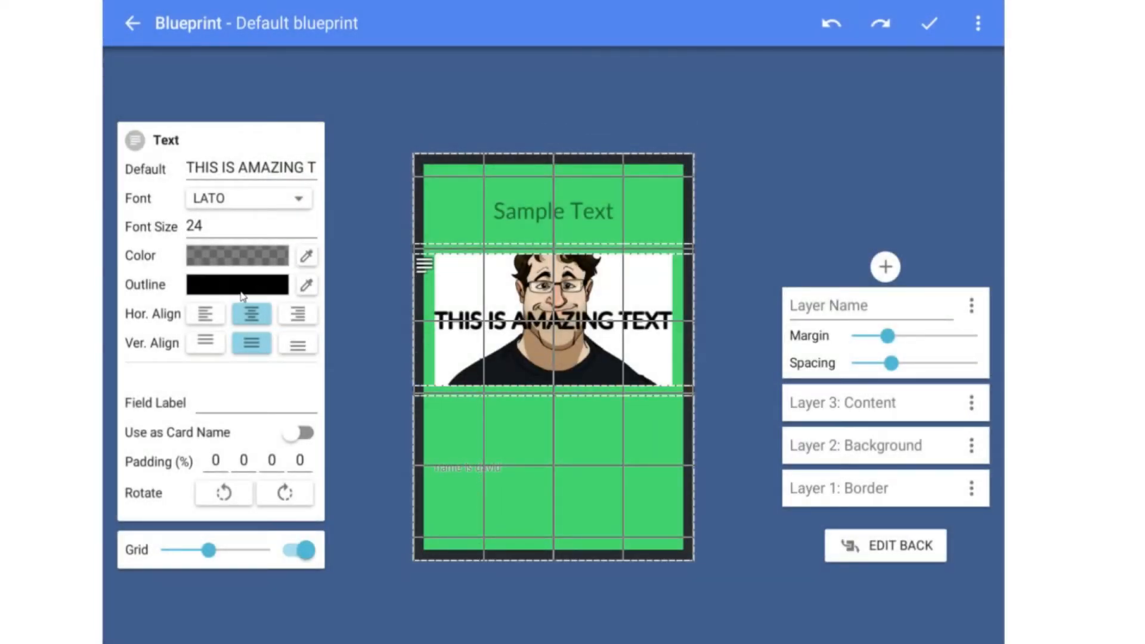
Set the fill colour of the text over the image to white, keeping it semi-transparent
click(306, 256)
drag(511, 349, 770, 355)
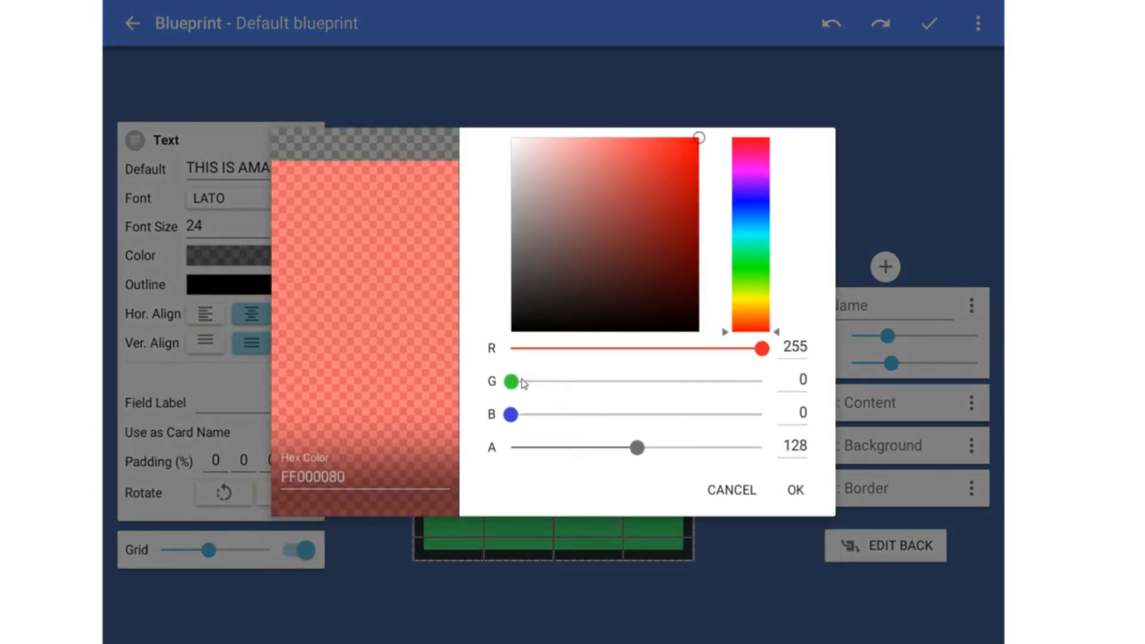
drag(511, 381, 764, 382)
drag(511, 413, 768, 418)
click(794, 490)
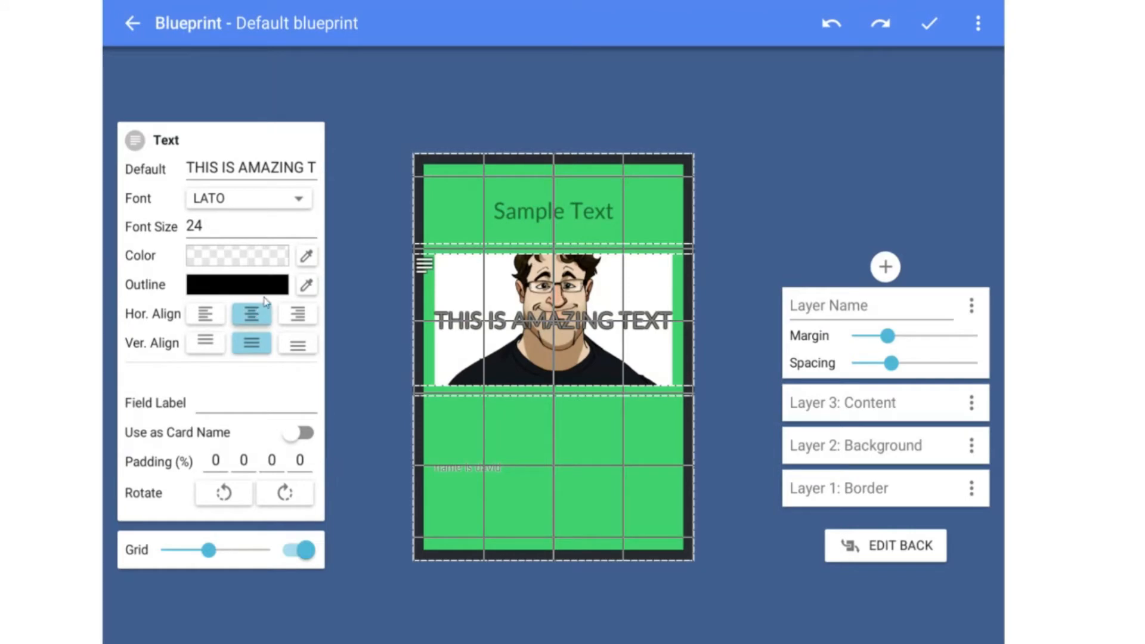
Increase the opacity of the overlay text's white fill, confirm the blueprint, and open the "Good Guy" card to preview it
click(305, 256)
drag(637, 447, 710, 446)
click(797, 491)
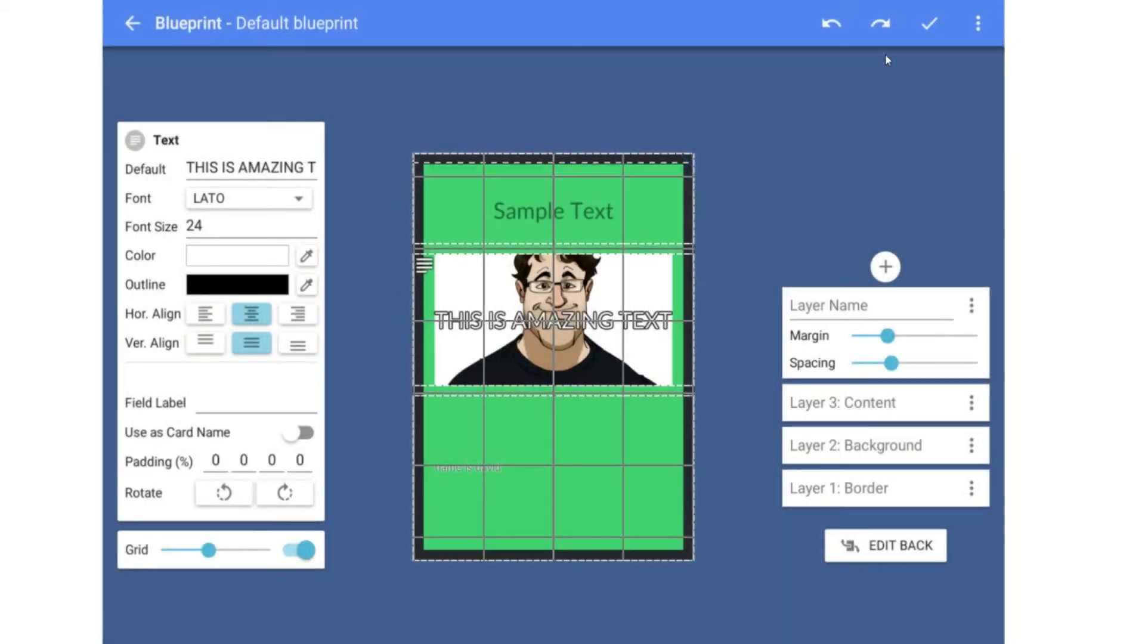
click(931, 24)
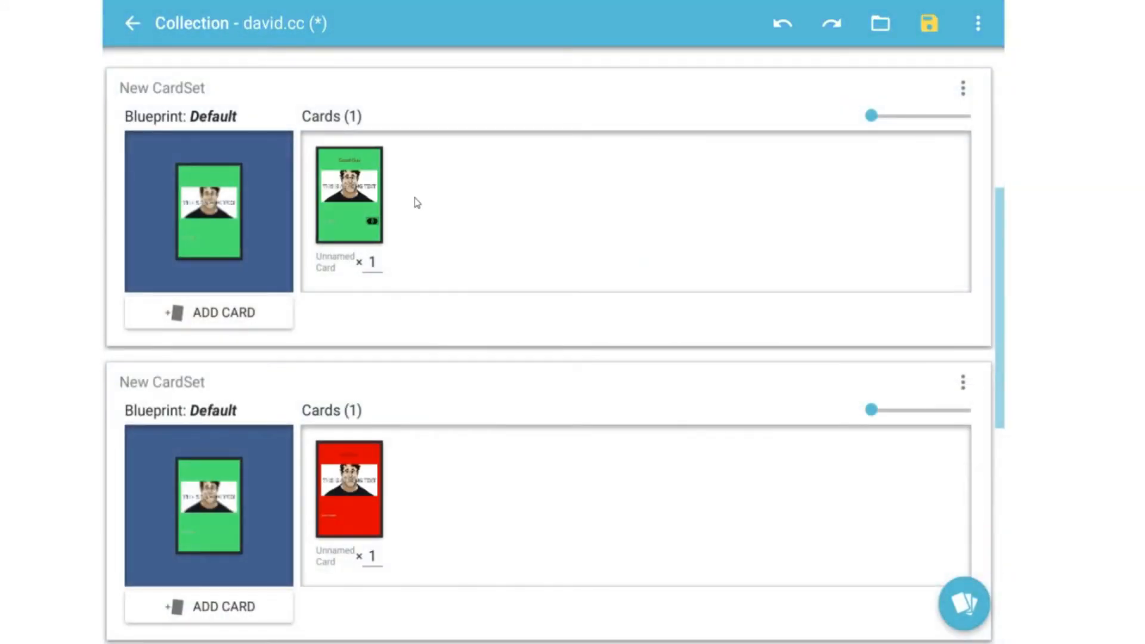
click(352, 196)
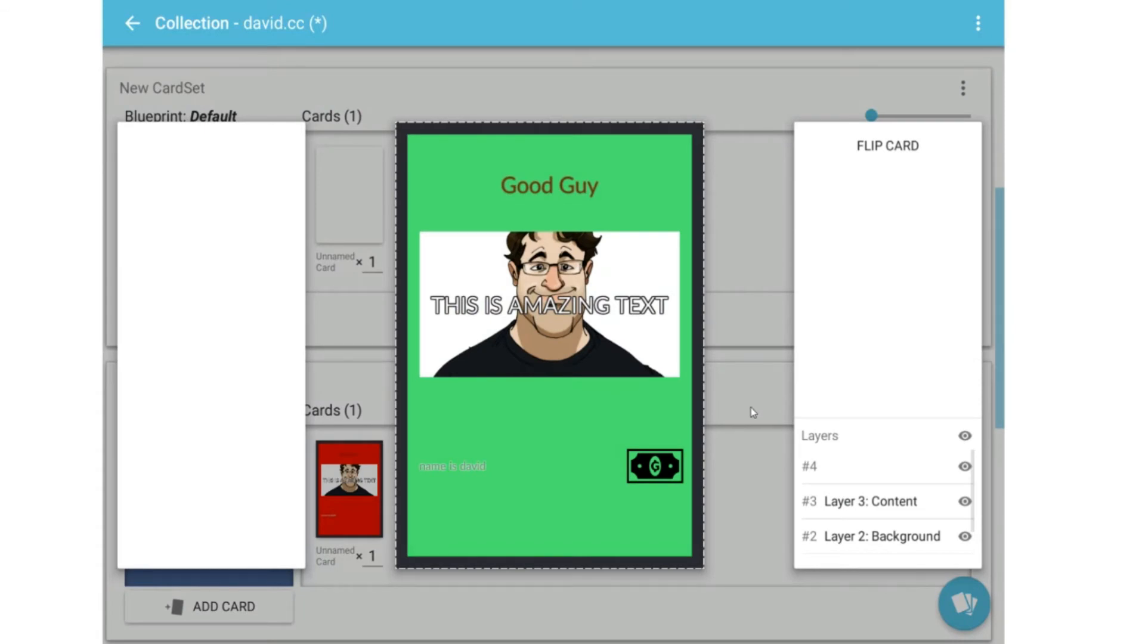
Open the first set's blueprint from the collection and review the available card size presets without choosing one
click(721, 326)
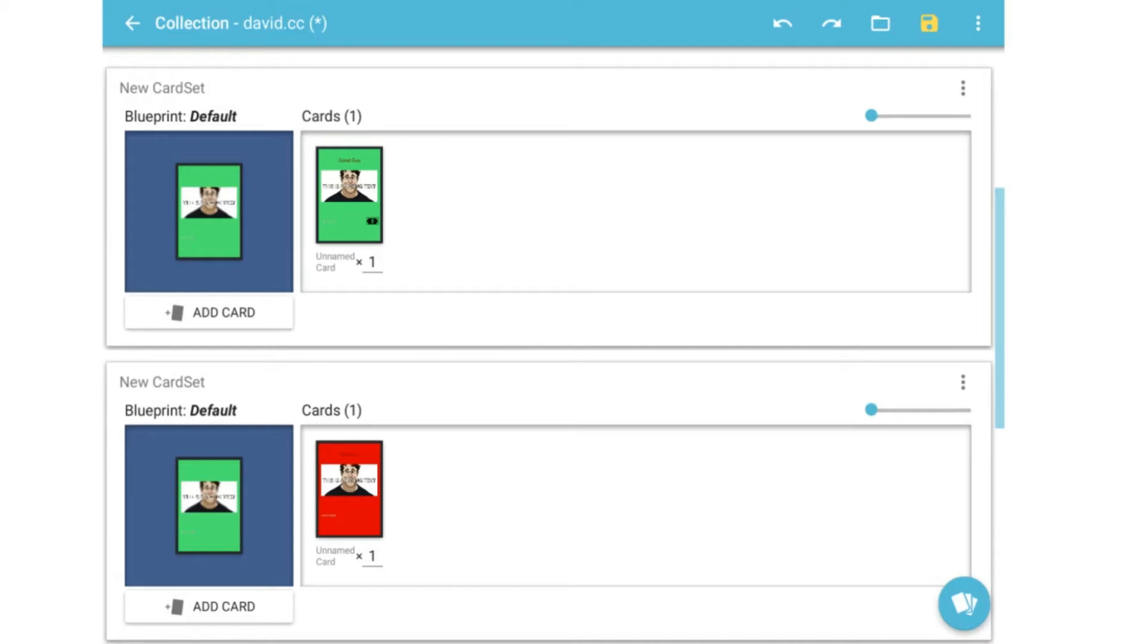
click(201, 222)
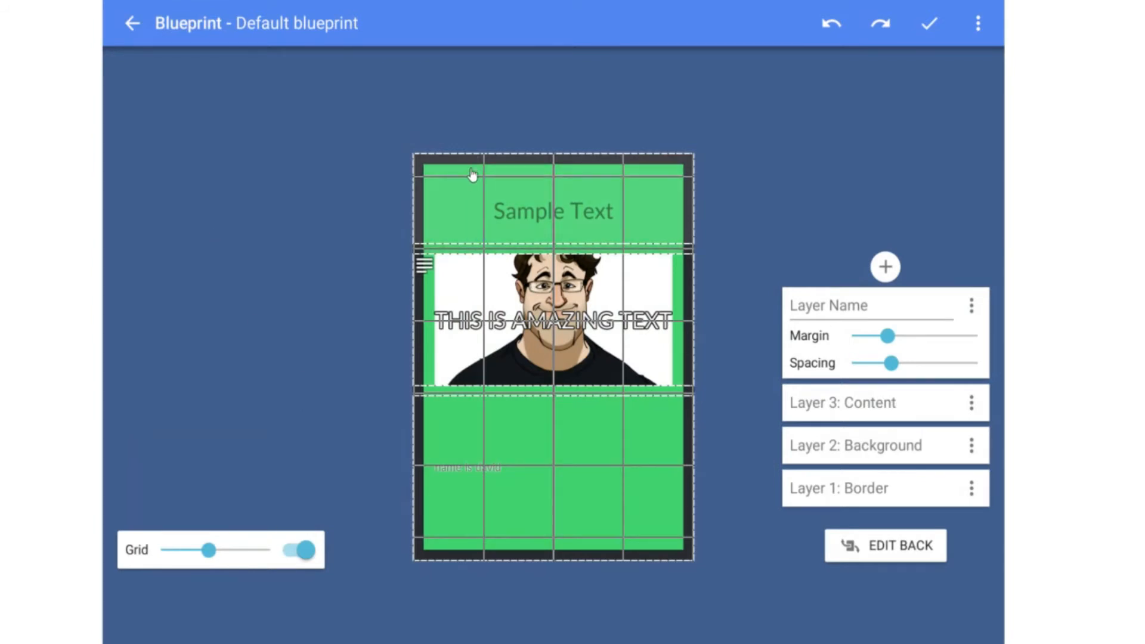
mouse_move(428, 151)
click(392, 134)
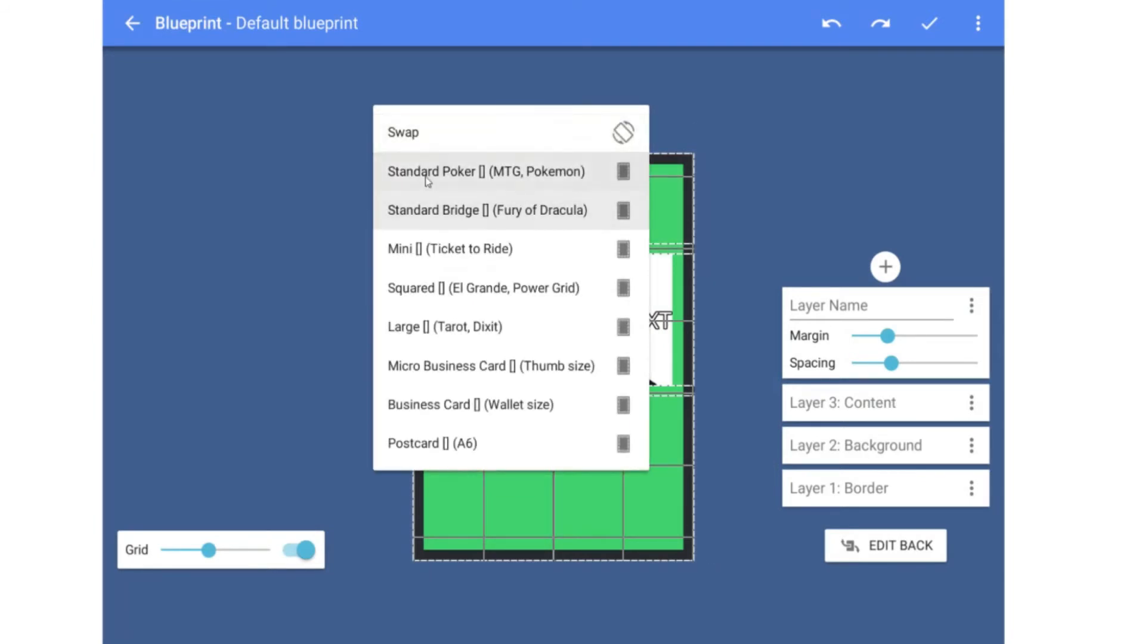
click(283, 378)
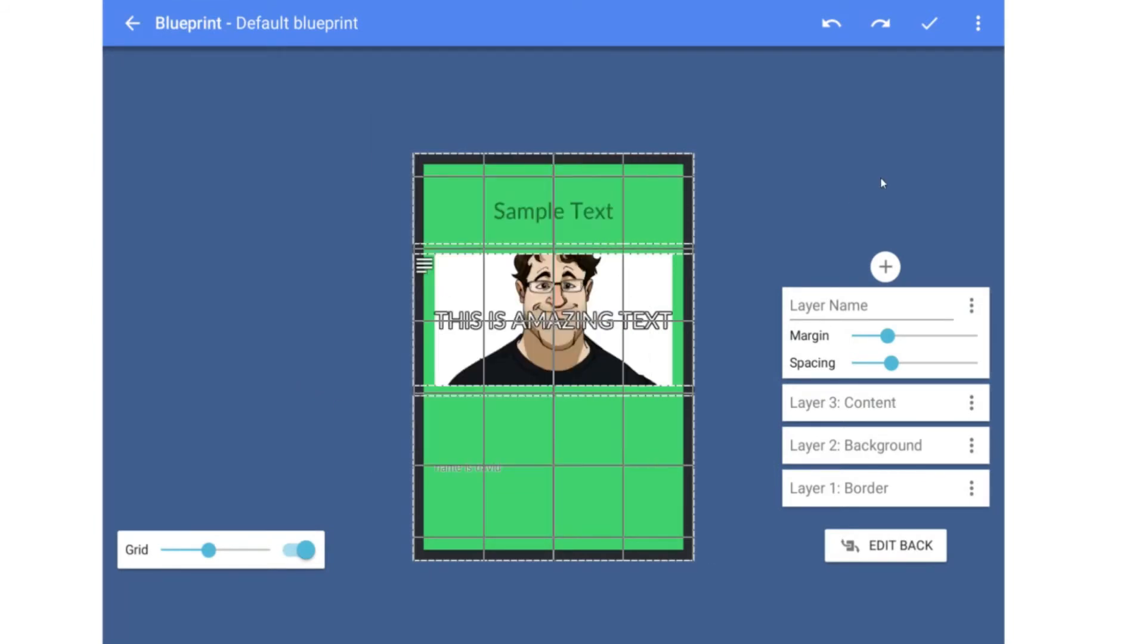
Open the second set's blueprint, review its card size presets, and confirm the blueprint with its size kept
click(929, 24)
click(209, 511)
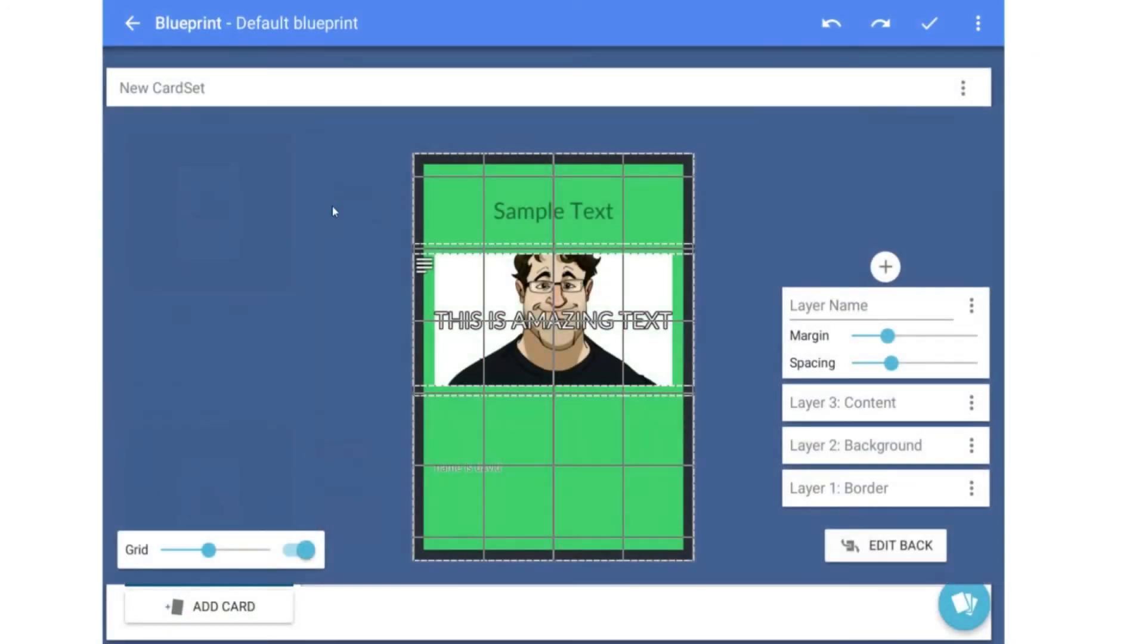
click(394, 143)
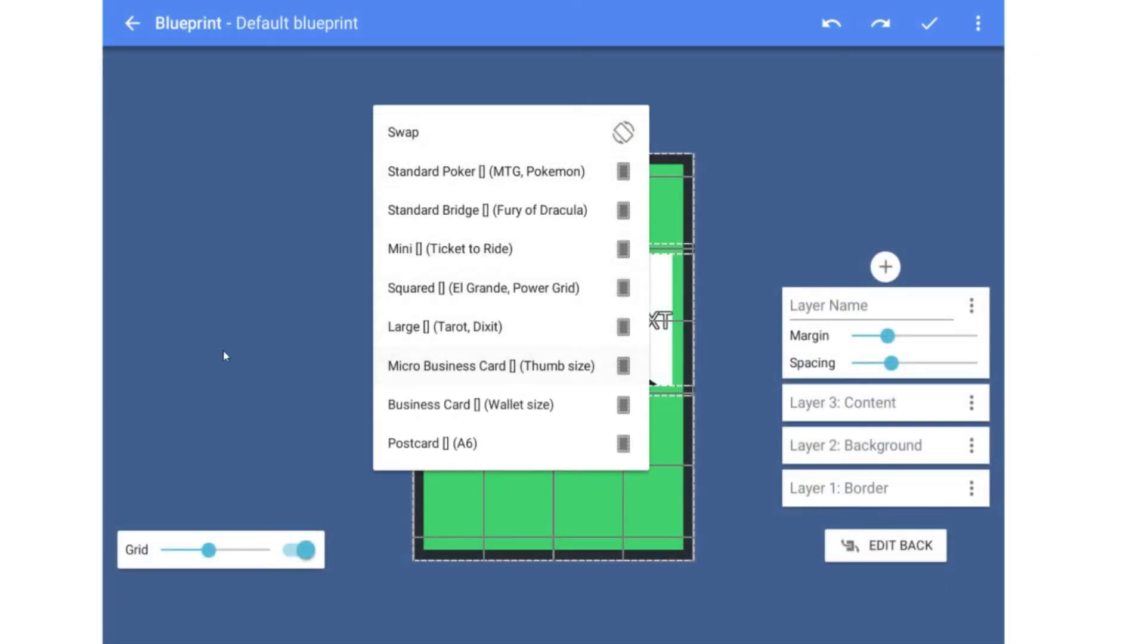
click(224, 355)
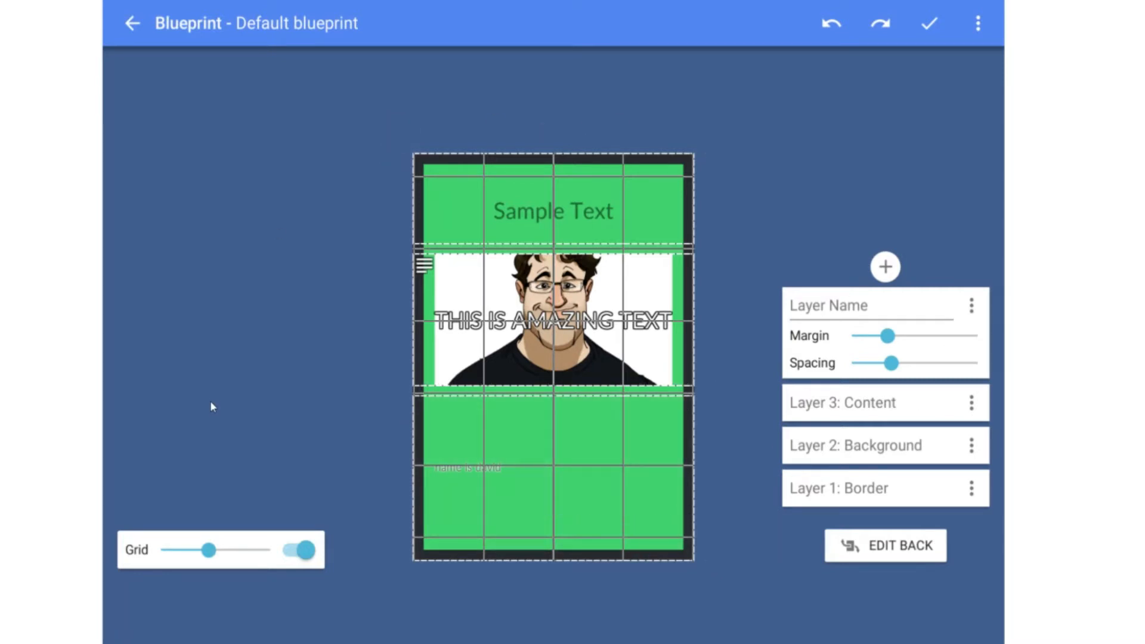
click(929, 24)
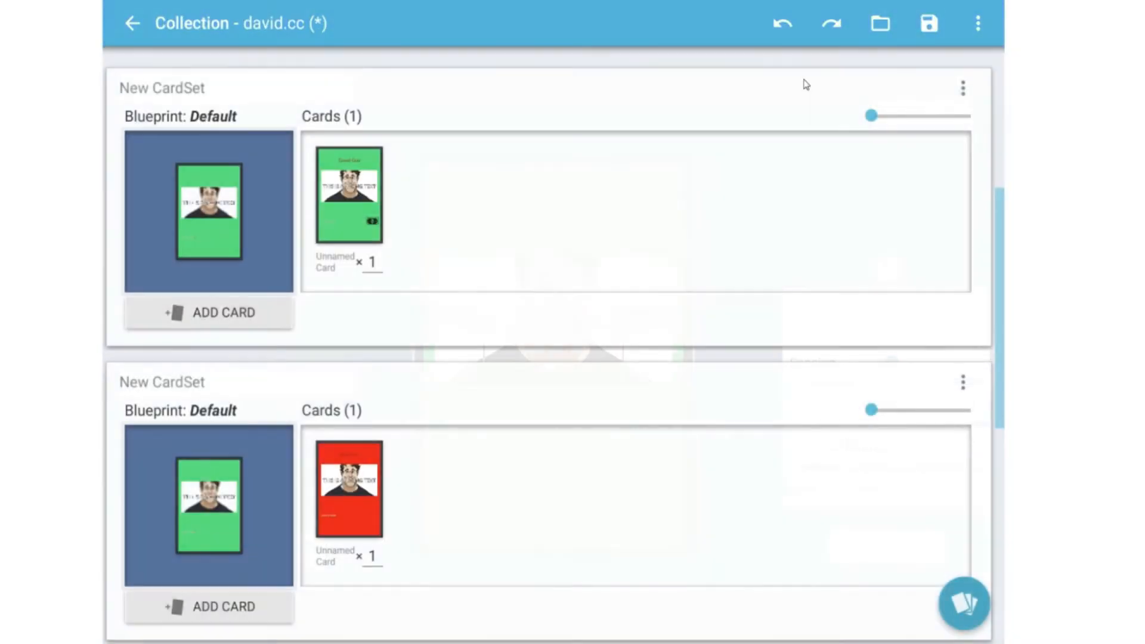
Preview the "Good Guy" card enlarged and return to the collection
click(332, 206)
click(313, 297)
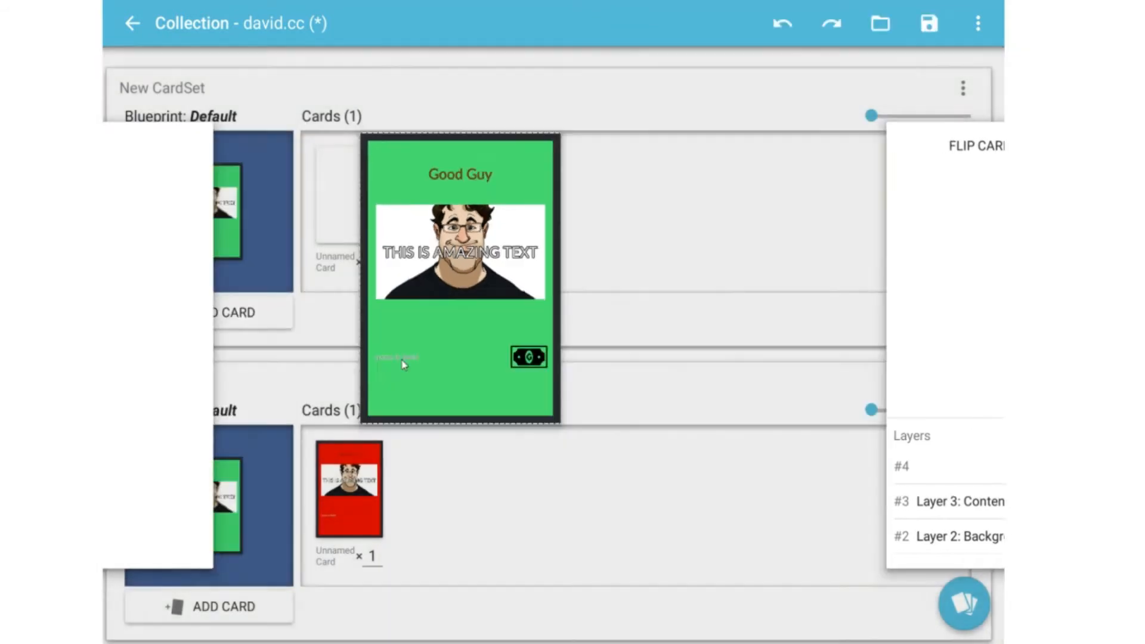
click(351, 221)
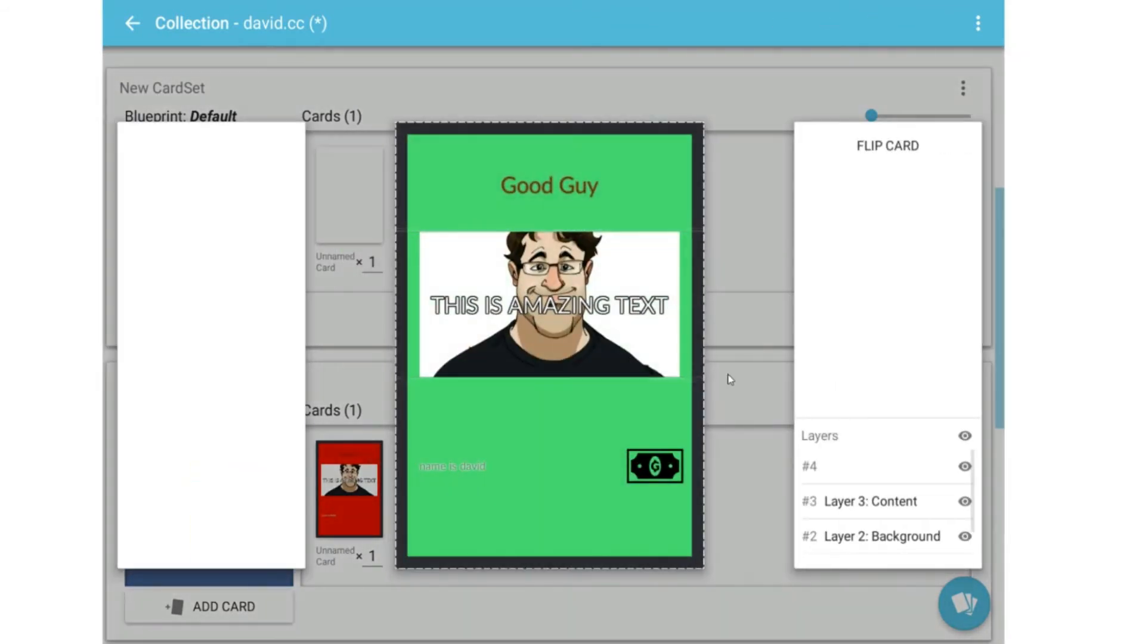
click(713, 352)
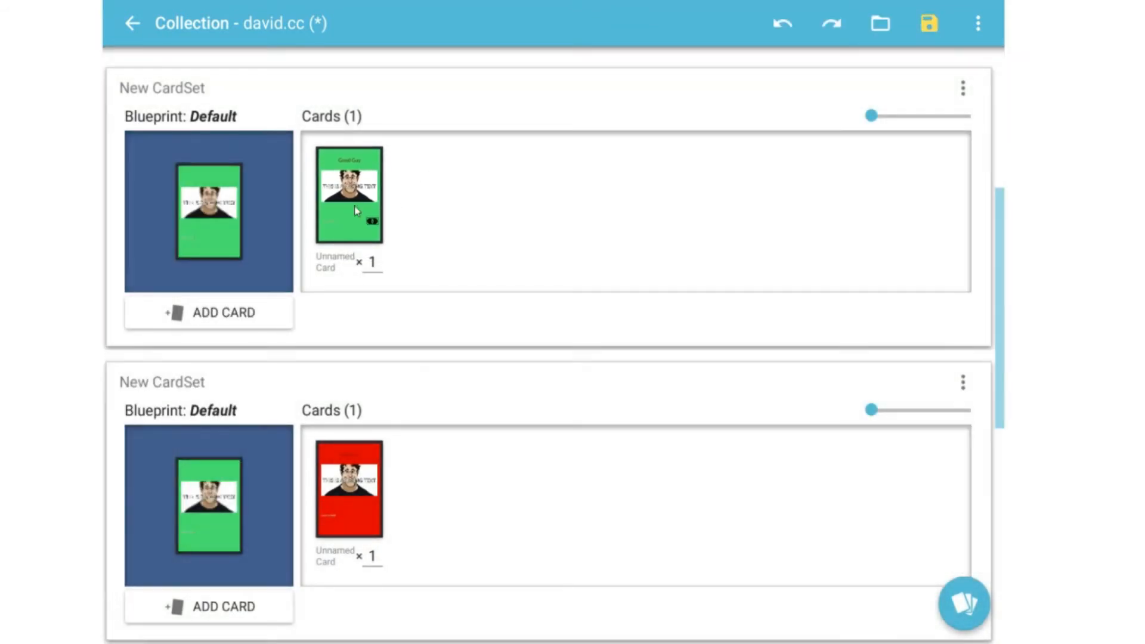
click(338, 216)
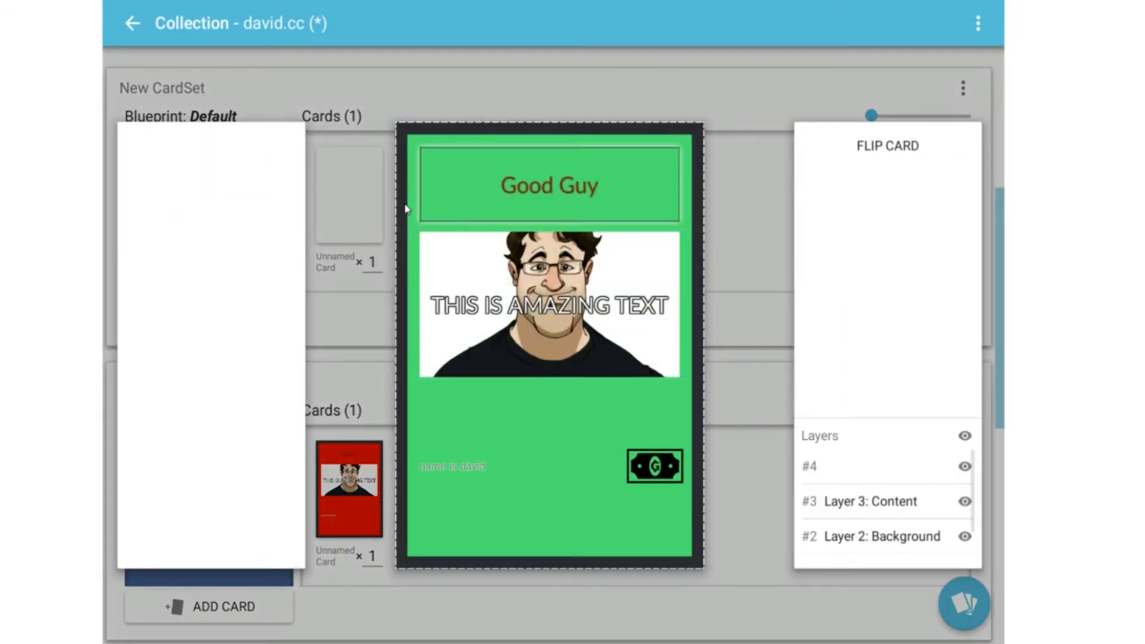
click(428, 87)
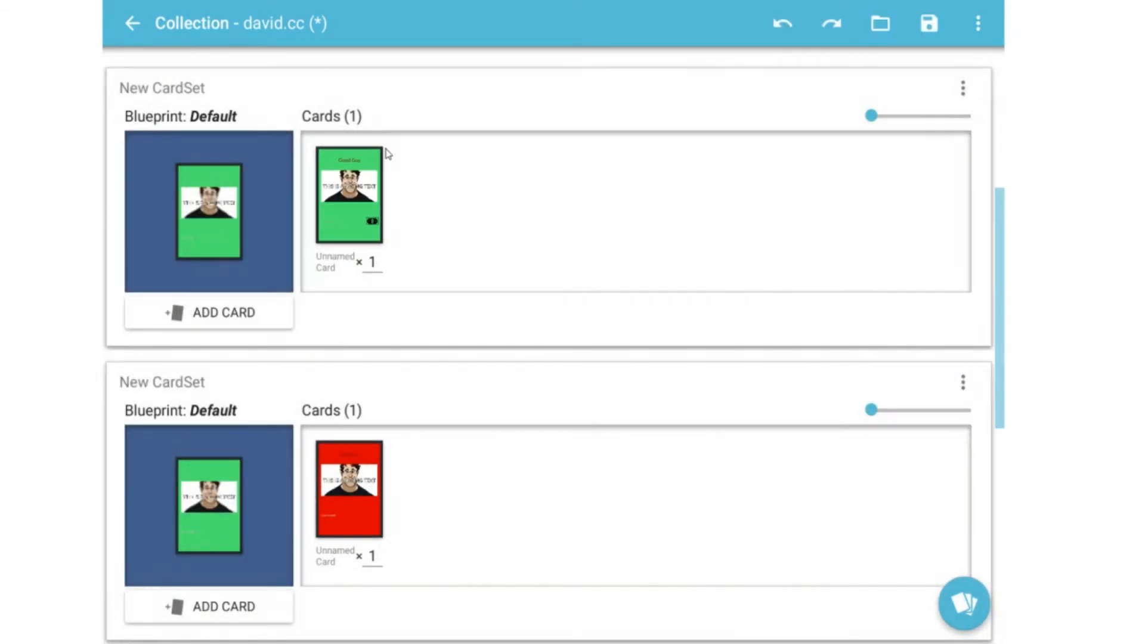
click(349, 197)
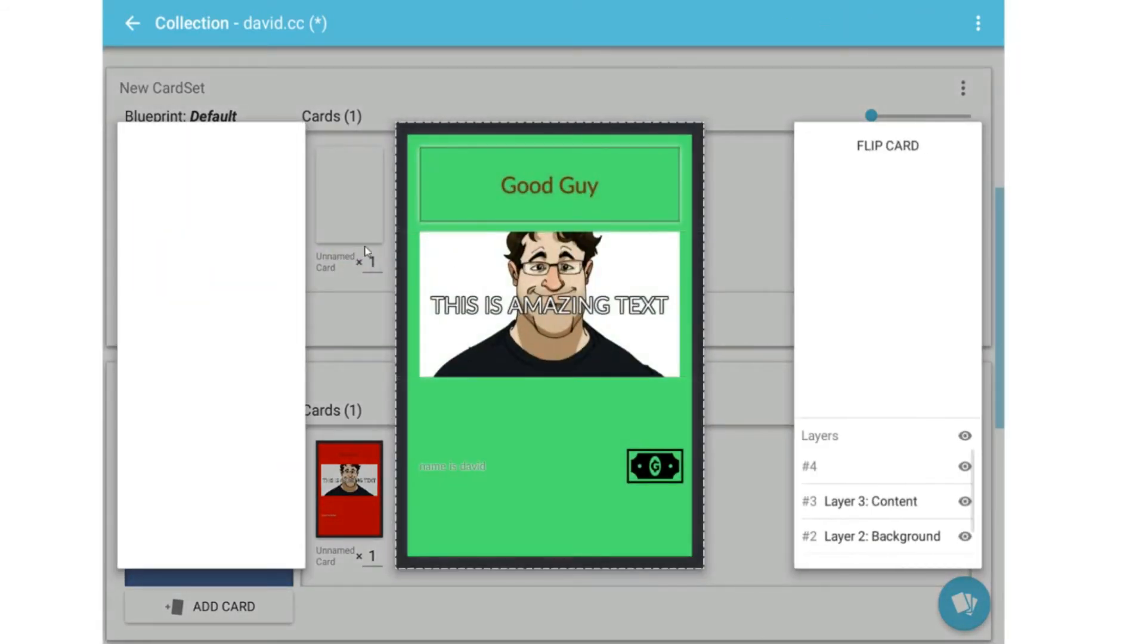
click(351, 263)
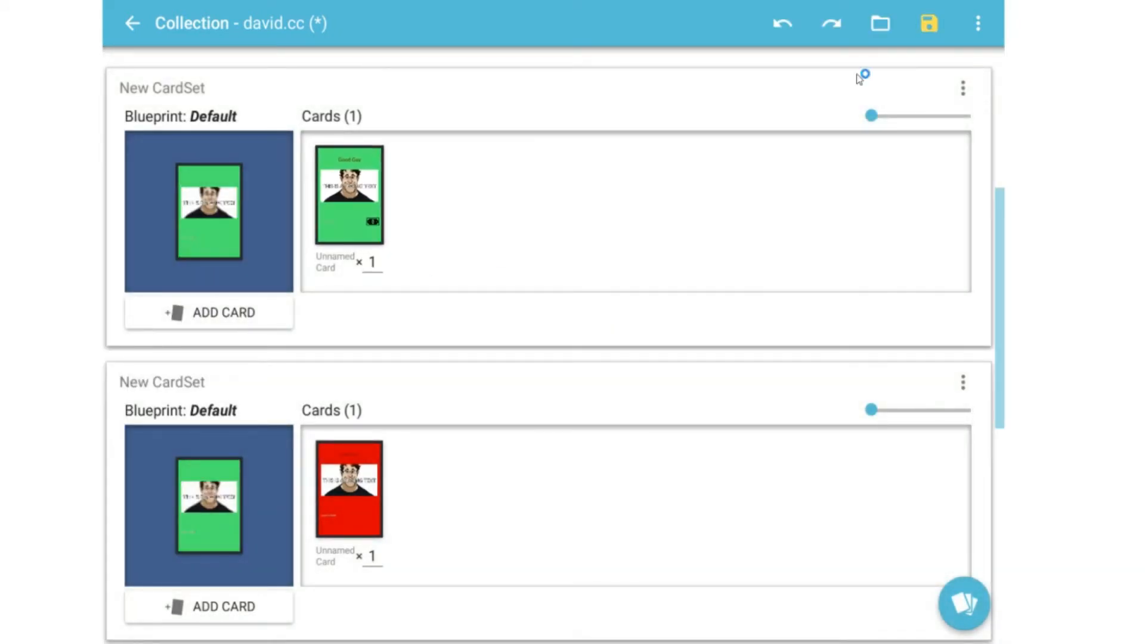
Save the project to its existing file
click(932, 30)
click(978, 24)
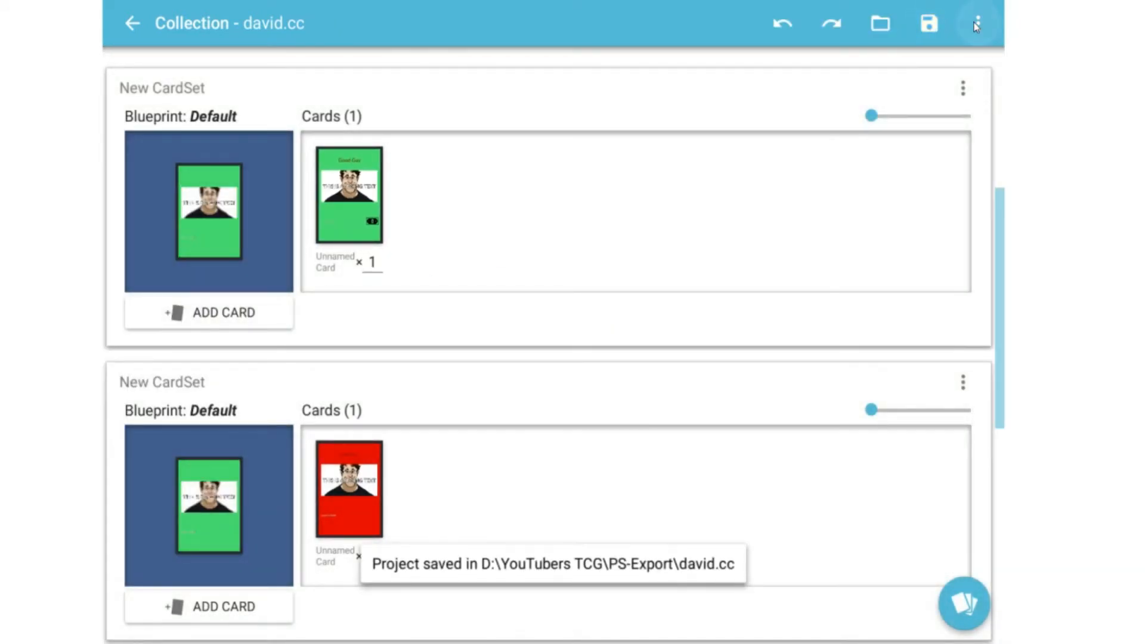
click(788, 203)
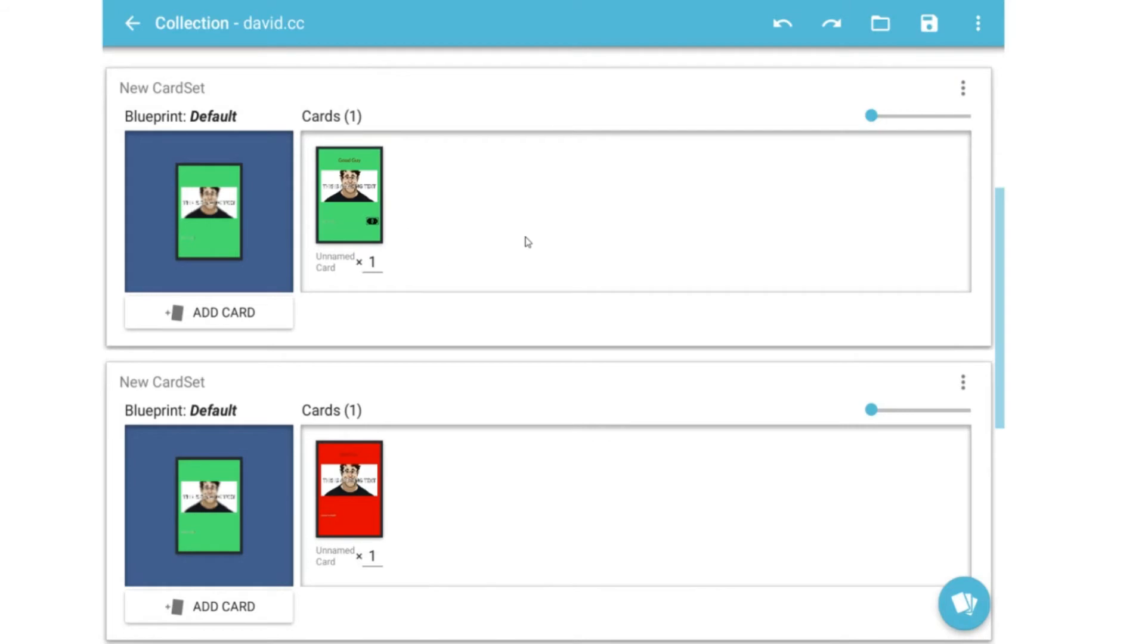
Look over the remaining card sets and the print output preview, and return to the start screen
scroll(503, 288, down, 1)
scroll(503, 288, down, 7)
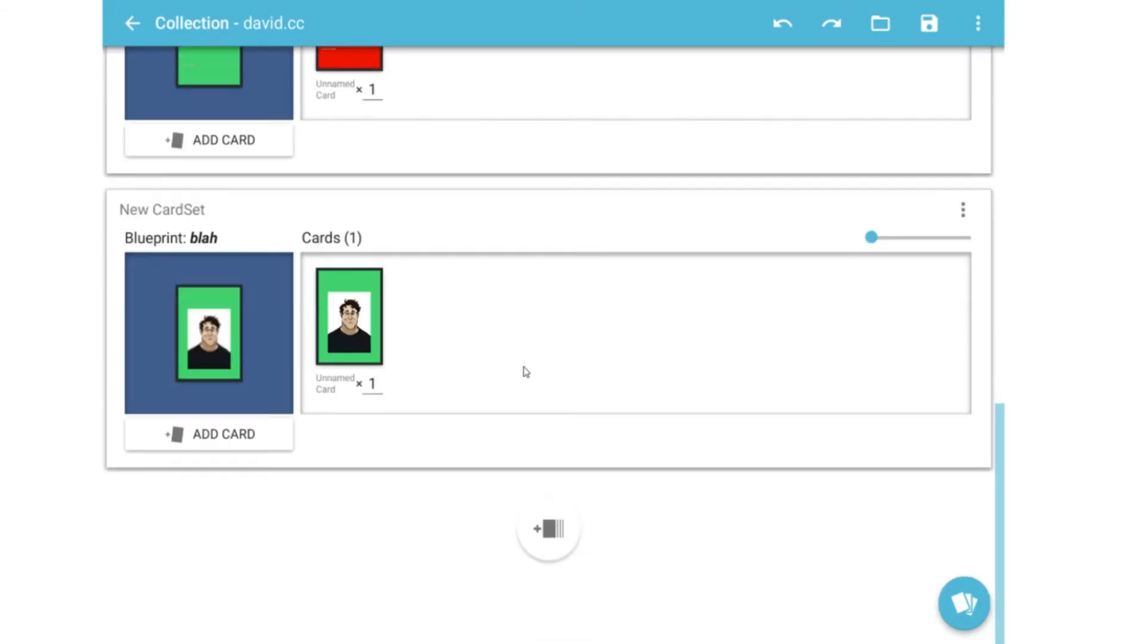
click(964, 602)
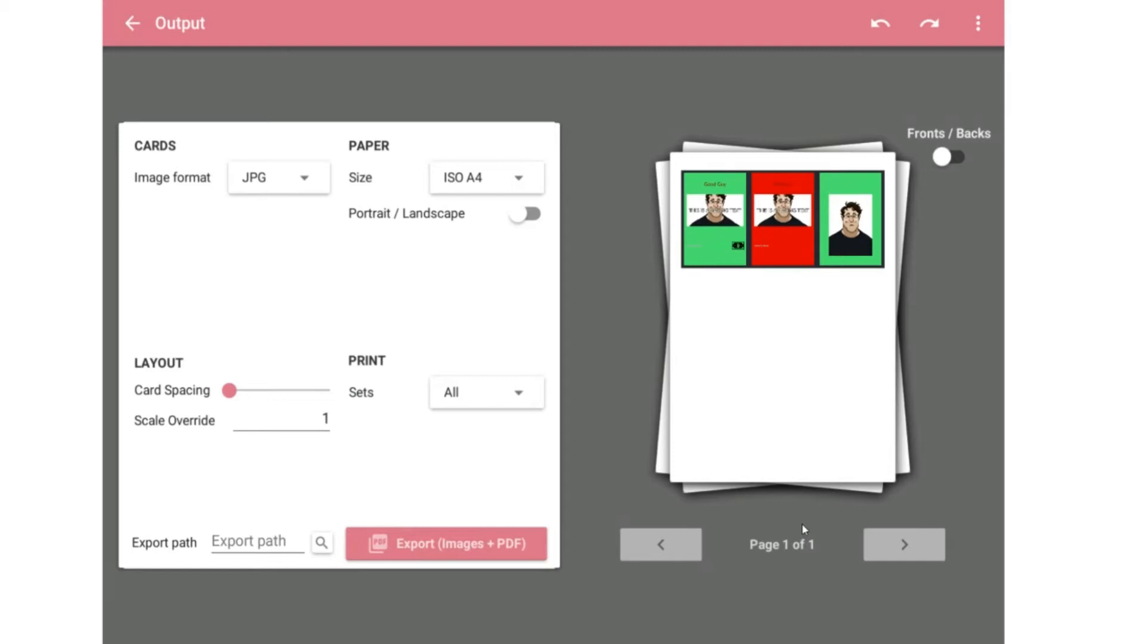
click(132, 23)
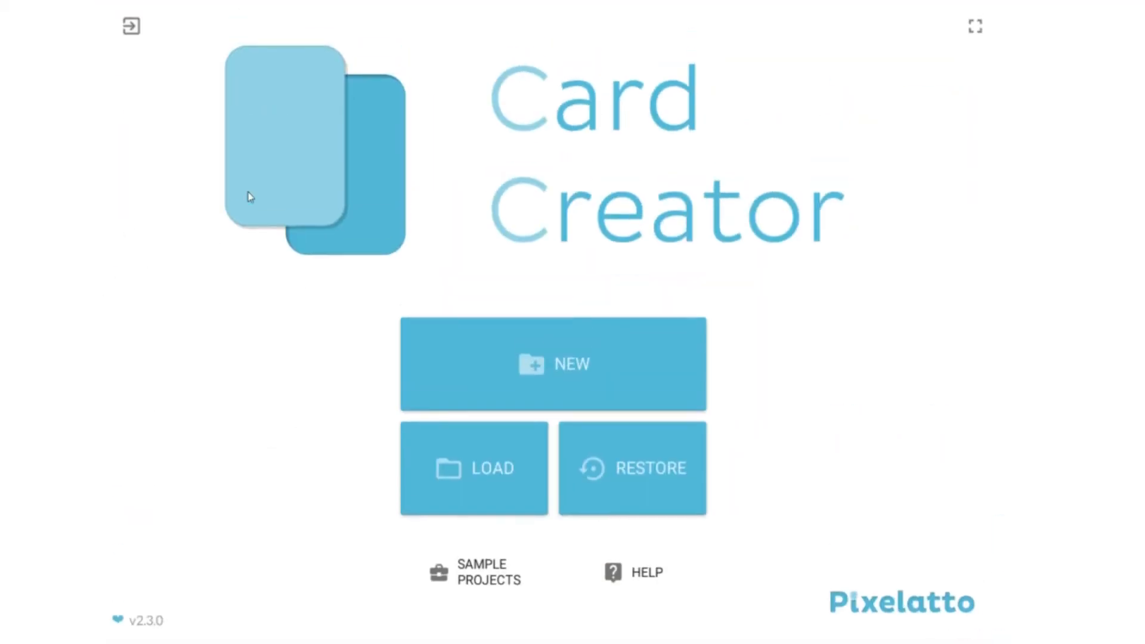
Restore the project backup dated 2017-10-10_184906, look through its card sets, and return to the start screen
click(632, 451)
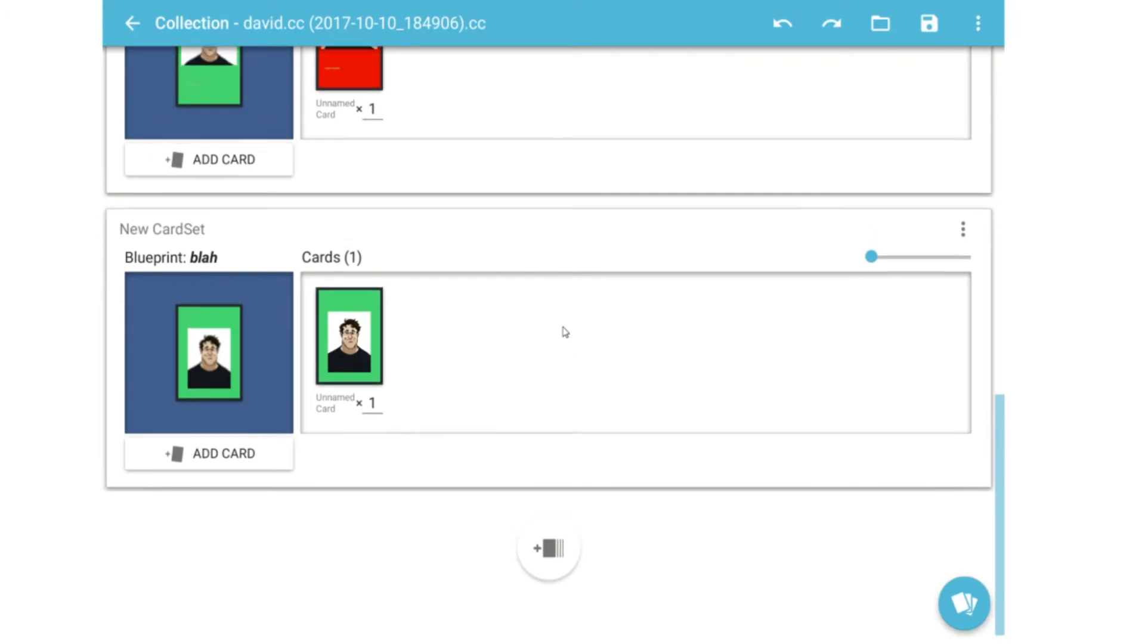
scroll(539, 328, up, 6)
scroll(519, 324, up, 3)
scroll(499, 325, down, 8)
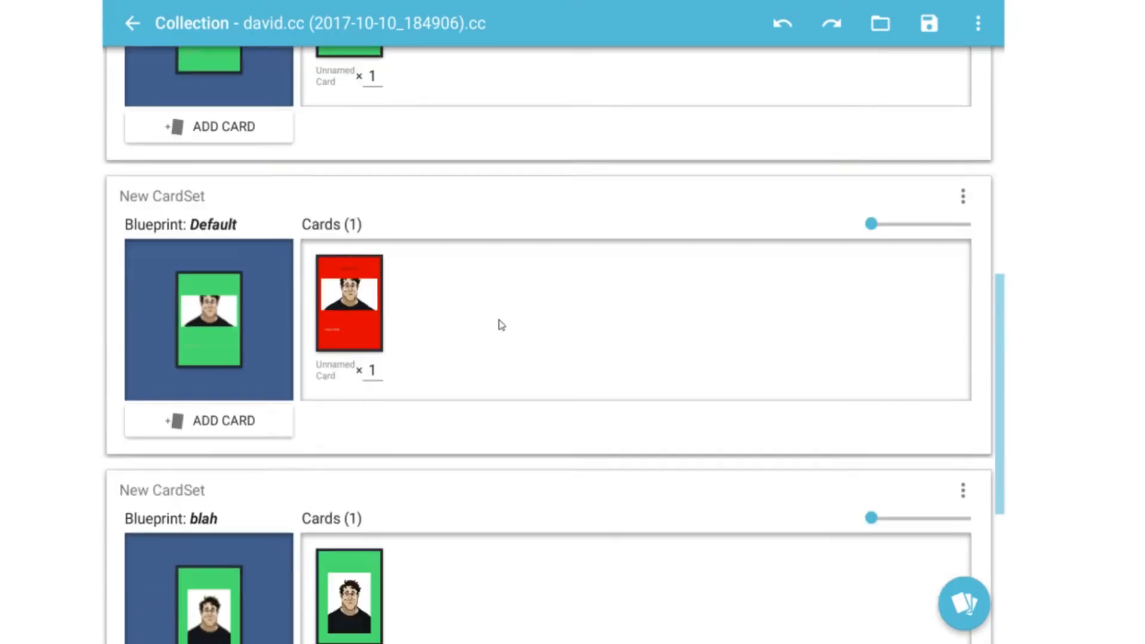
click(133, 23)
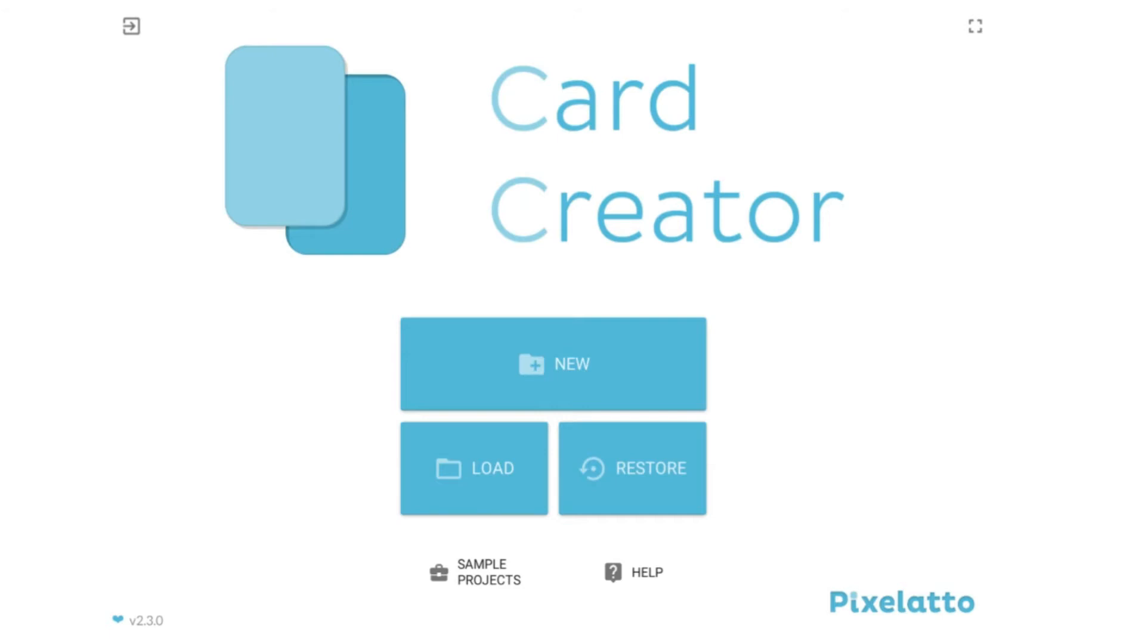
click(547, 378)
click(477, 474)
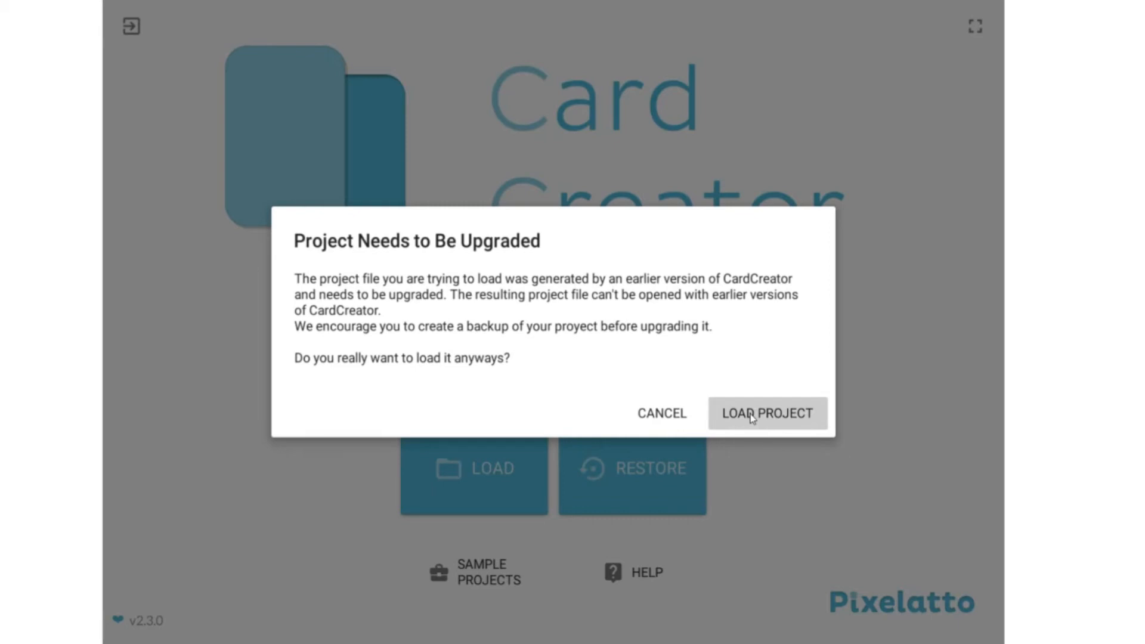
click(667, 415)
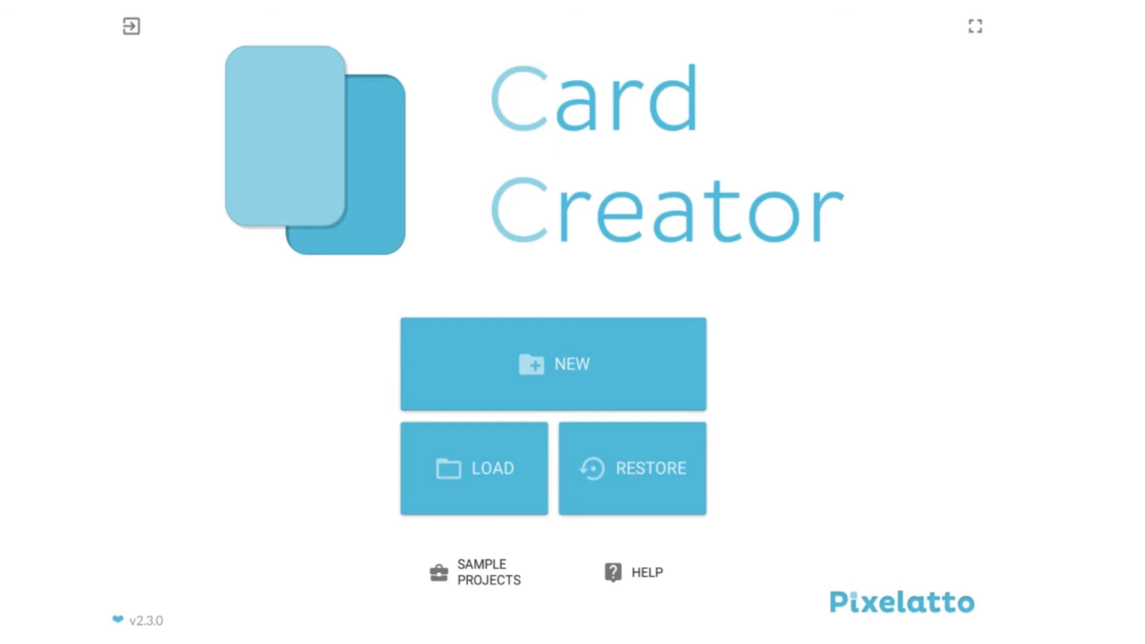
Load the youtubers.cc project, accepting its upgrade, and bring the YouTubers card set into view
click(483, 462)
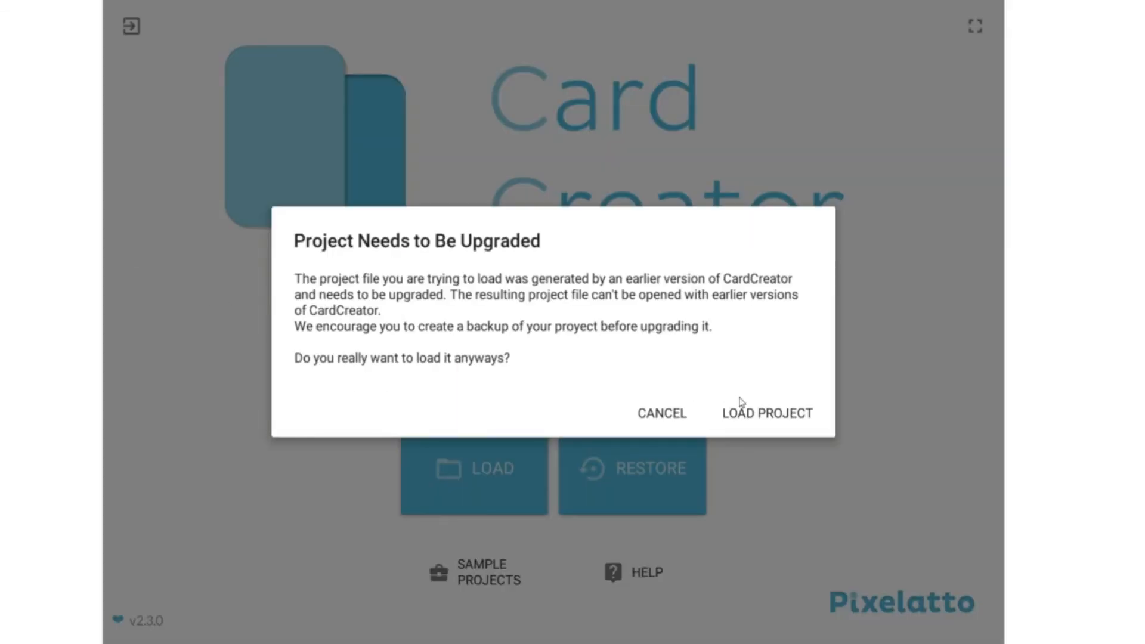
click(751, 410)
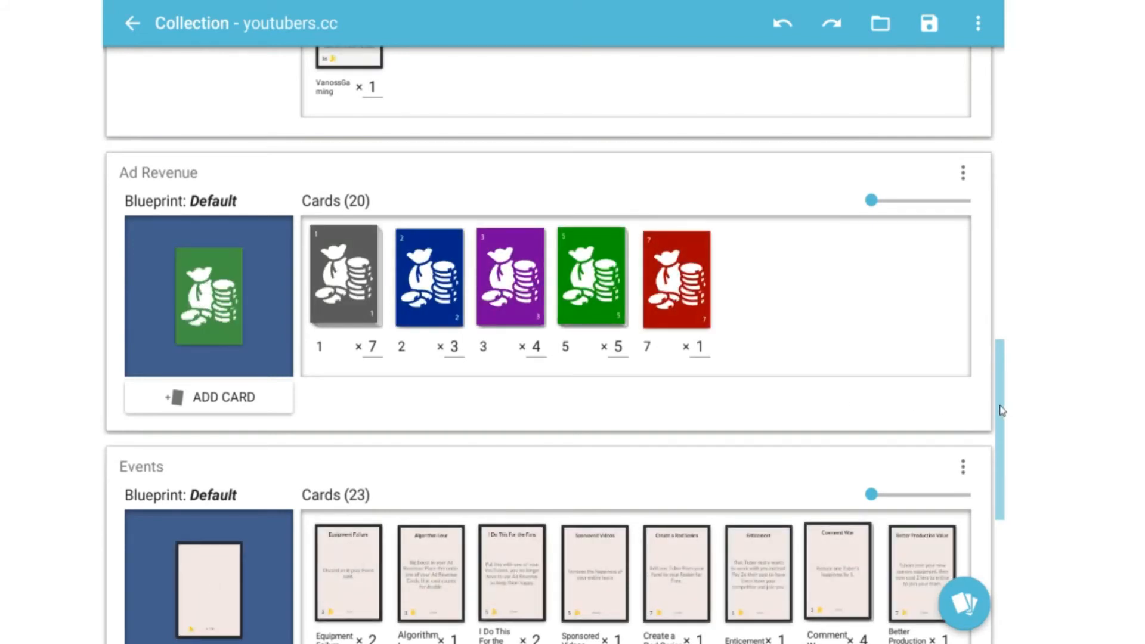
drag(1001, 411, 1000, 194)
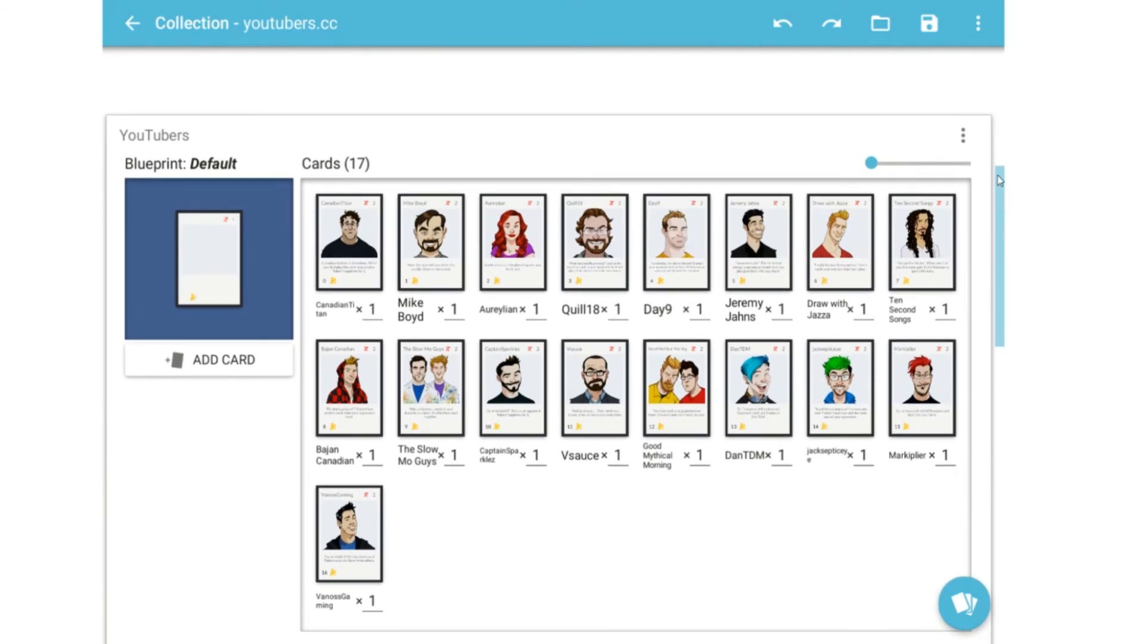
Shift the portrait within the Quill18 card slightly downward, and exit the project without saving the changes
click(566, 247)
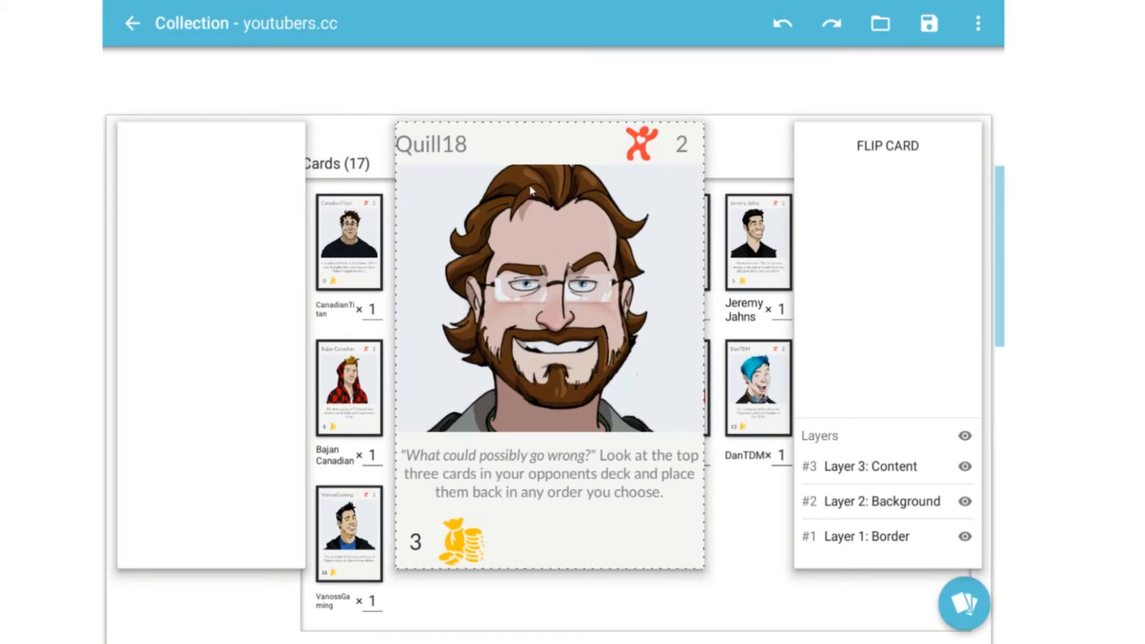
drag(522, 239, 518, 256)
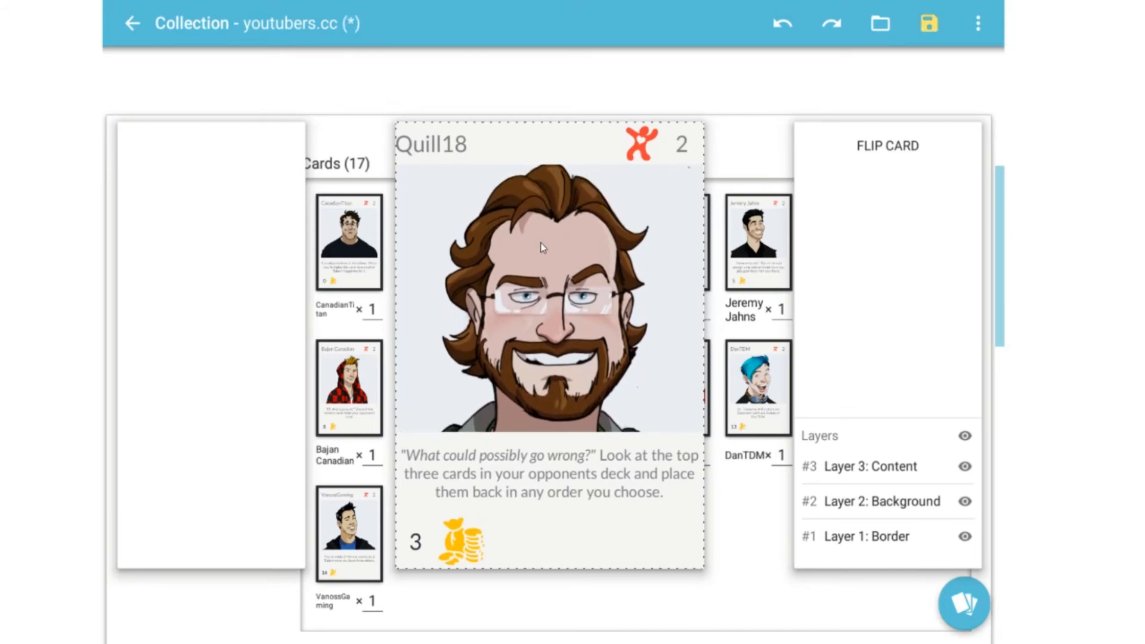
click(342, 126)
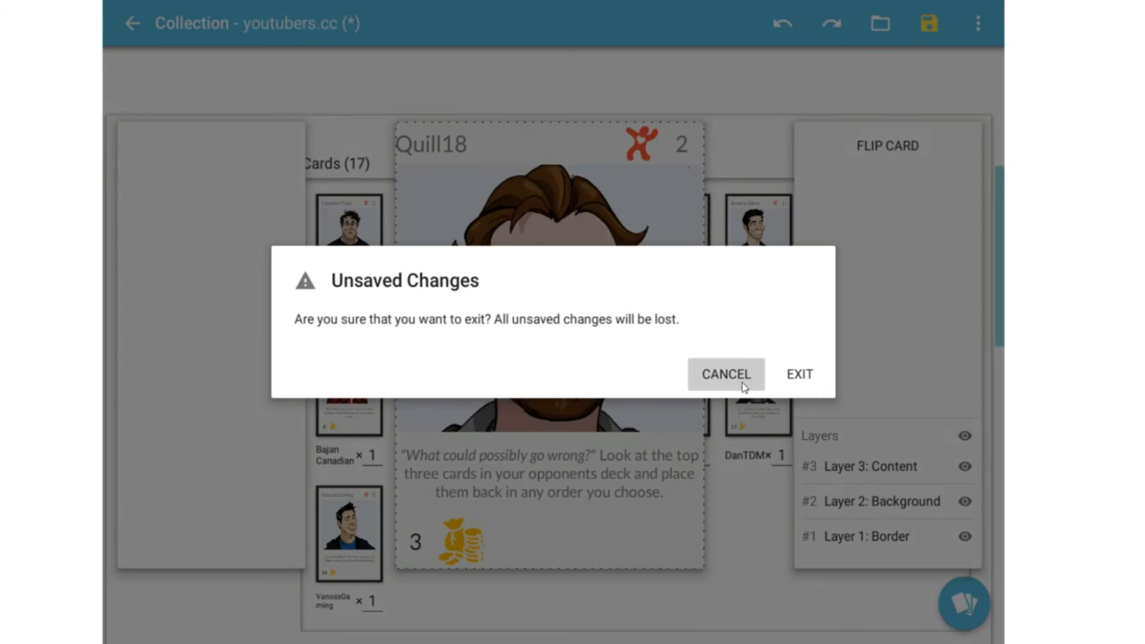
click(802, 384)
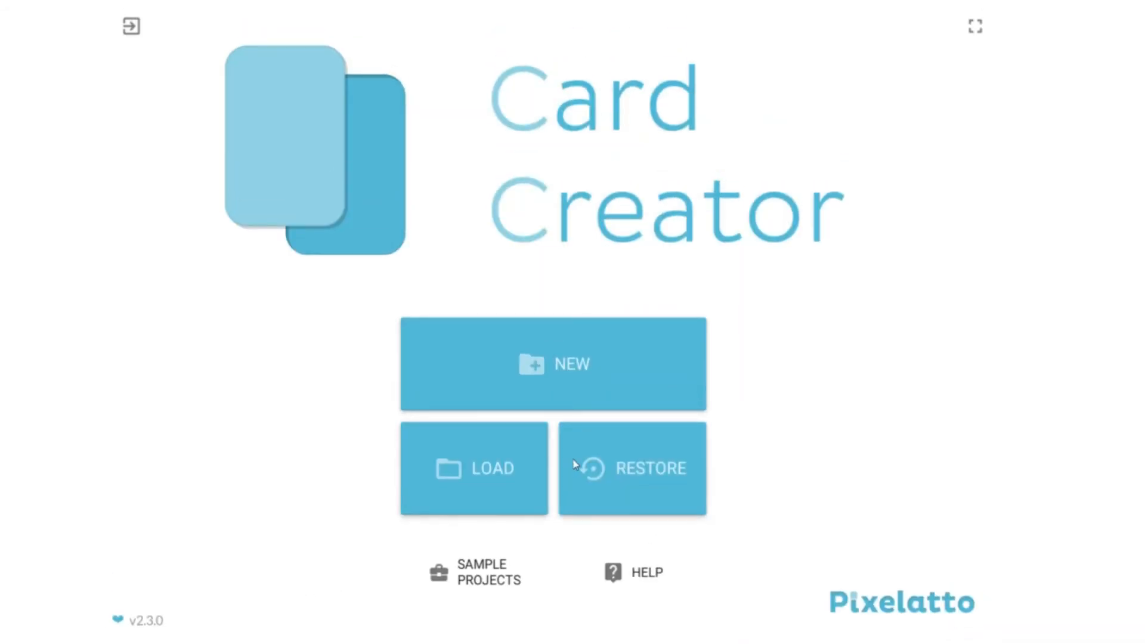
Reload youtubers.cc, inspect the back and front of the Quill18 card, and return to the start screen
click(516, 460)
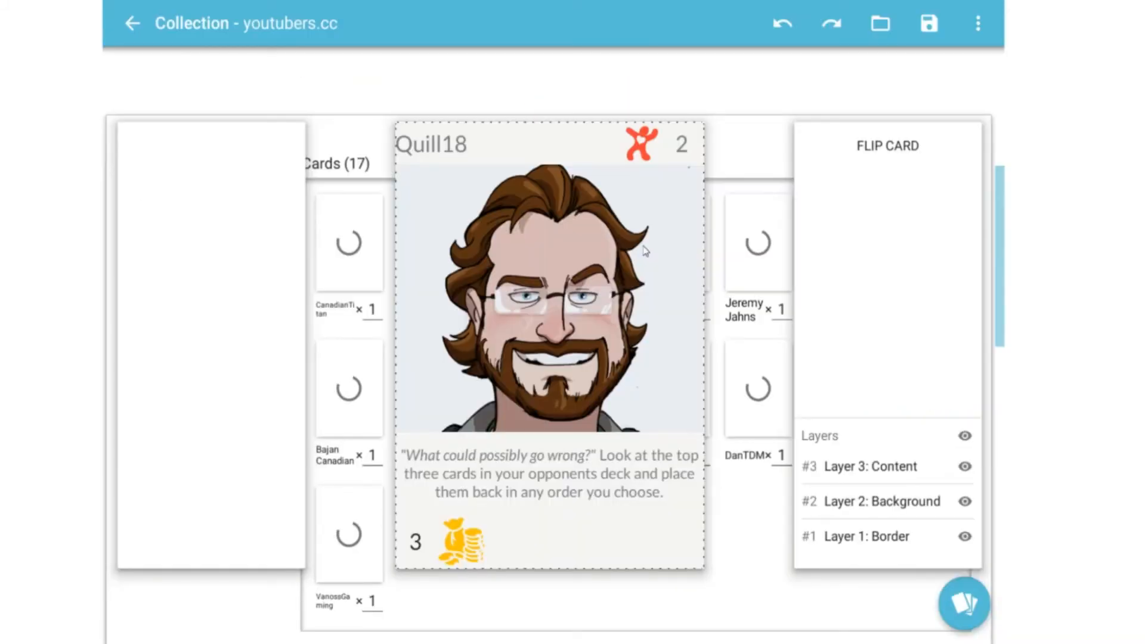
click(875, 148)
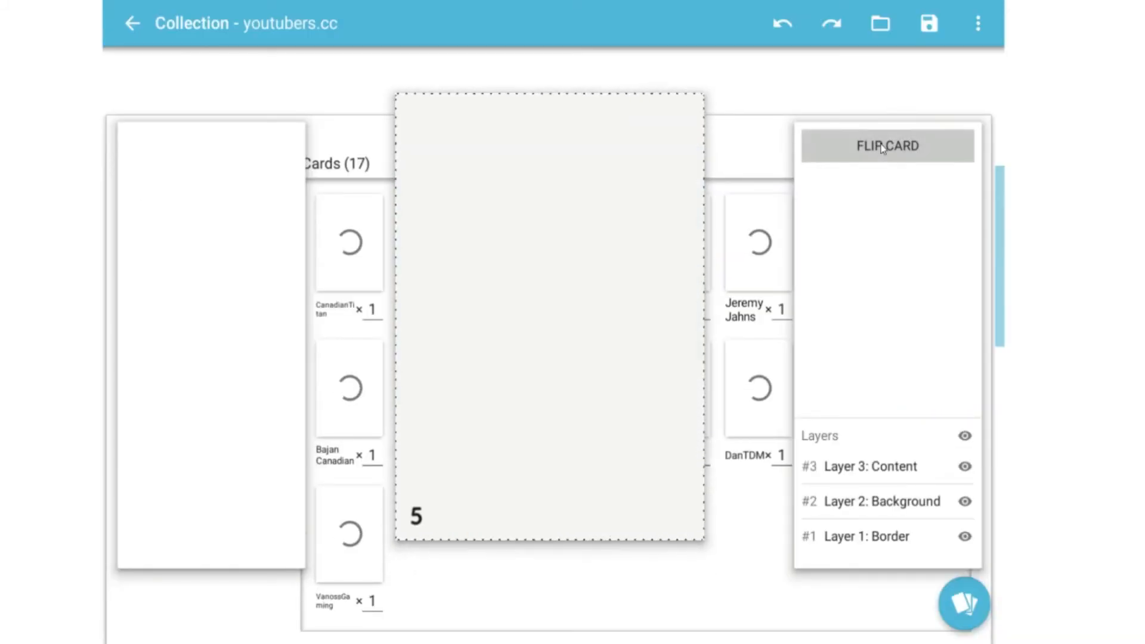
click(882, 144)
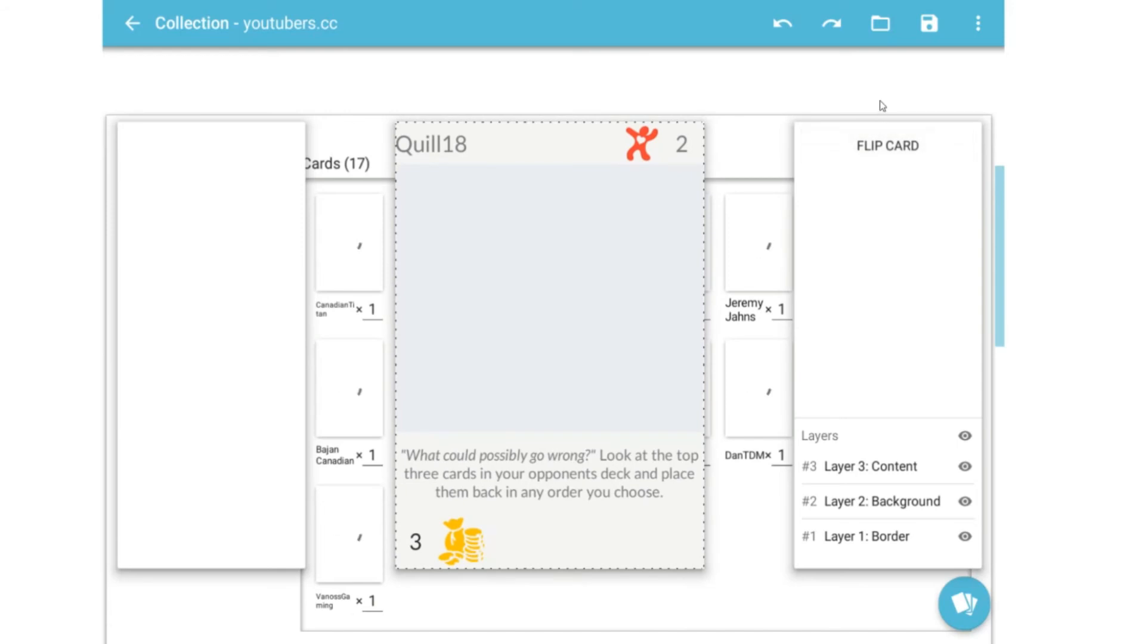
click(508, 463)
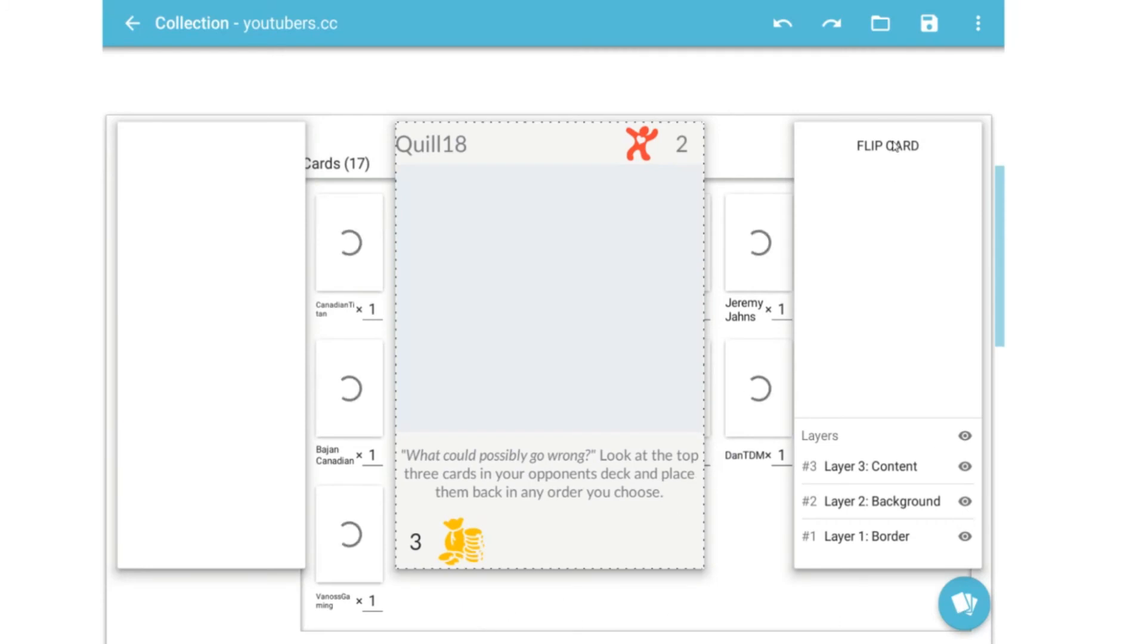
click(127, 23)
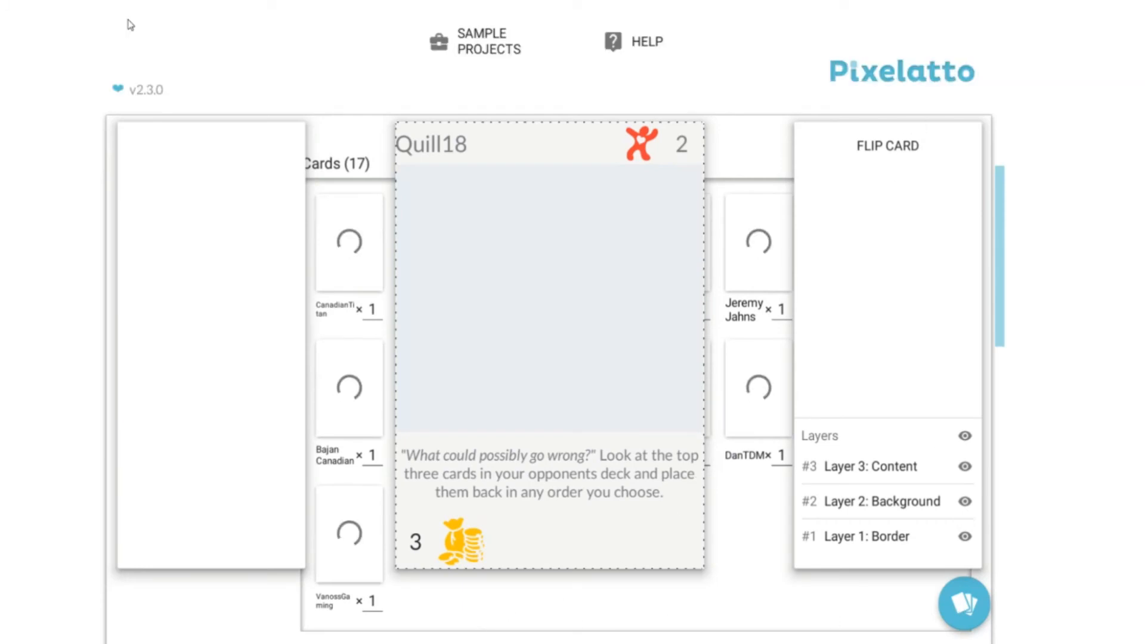
Start loading a project file from the start screen
click(474, 467)
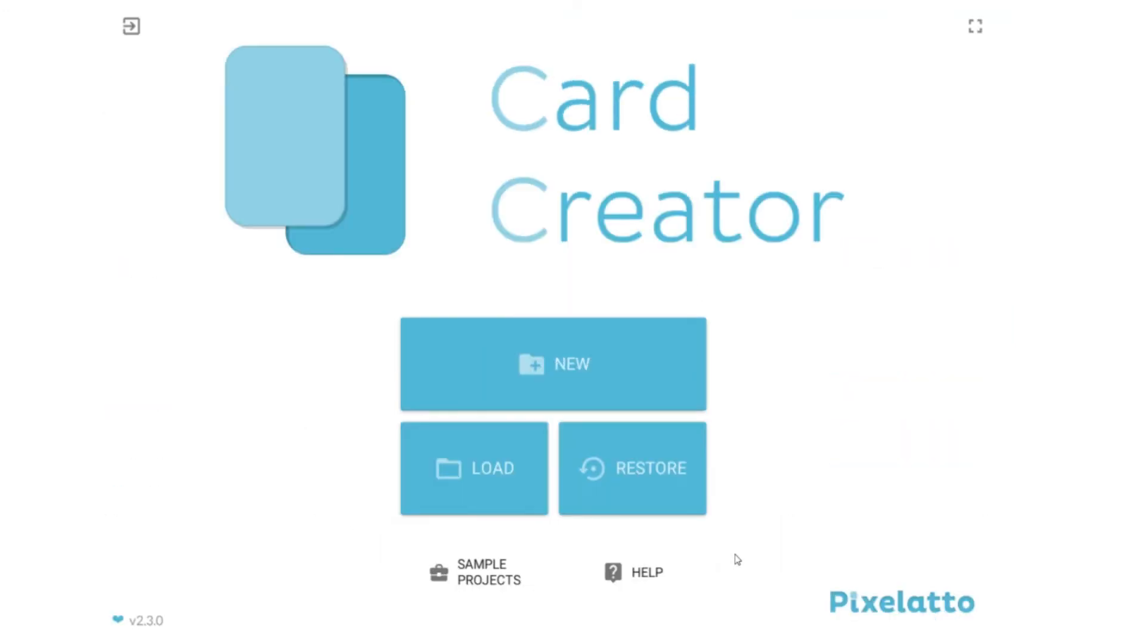
click(487, 470)
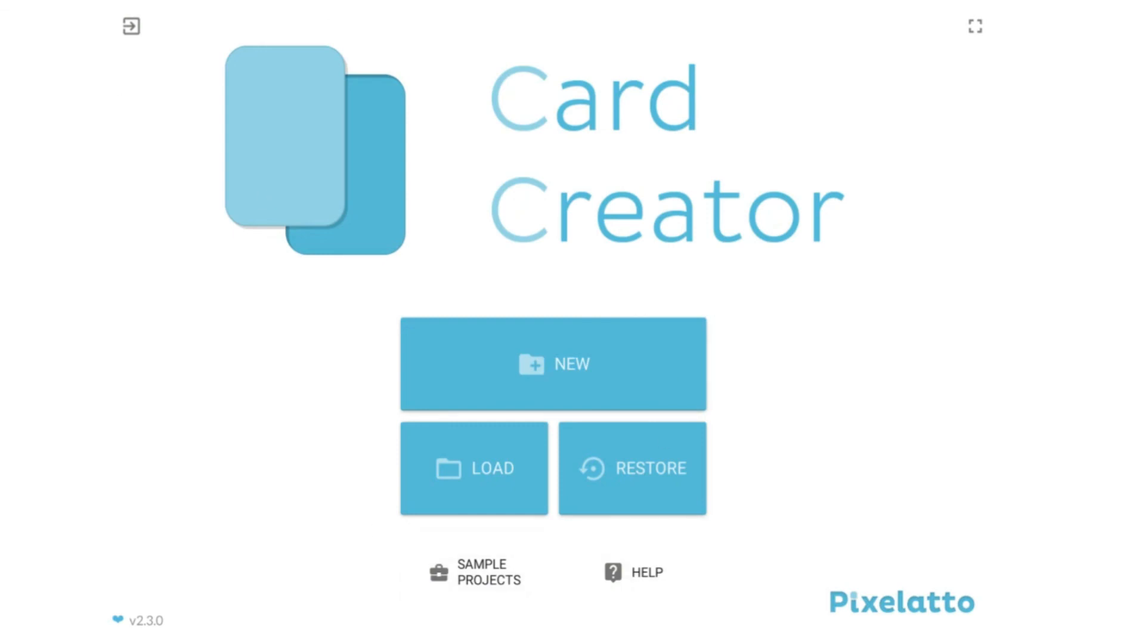
click(501, 476)
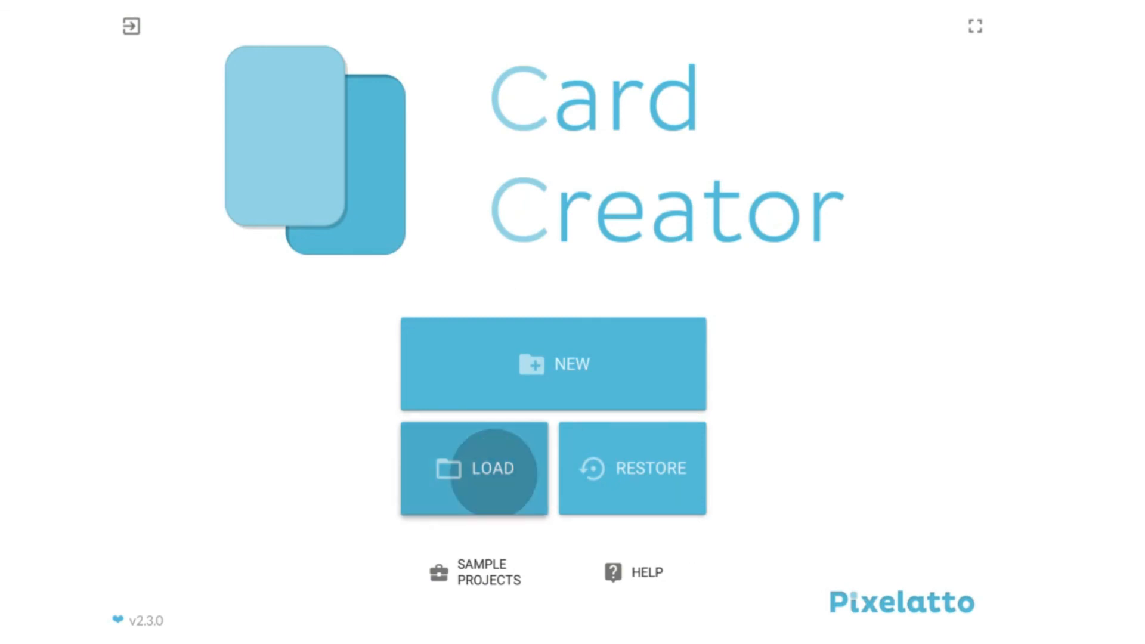